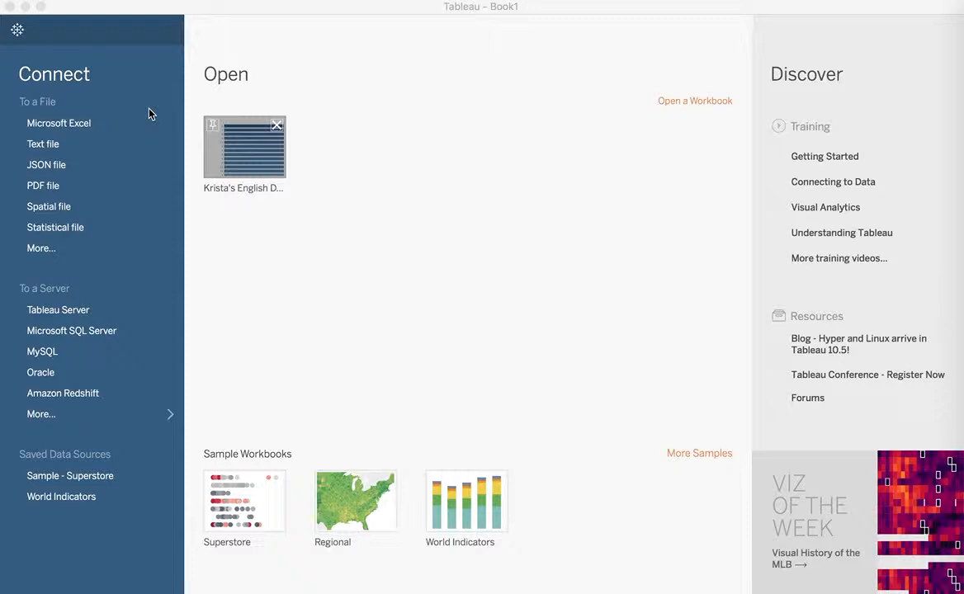
- Connect to the text file engJoined_Perc.csv in the eng9a folder
click(71, 128)
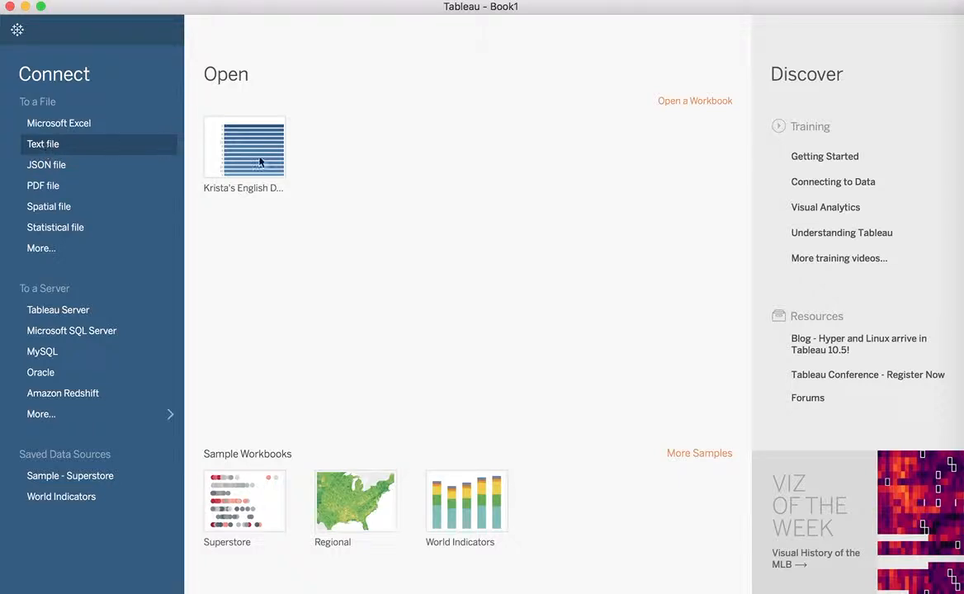
click(36, 146)
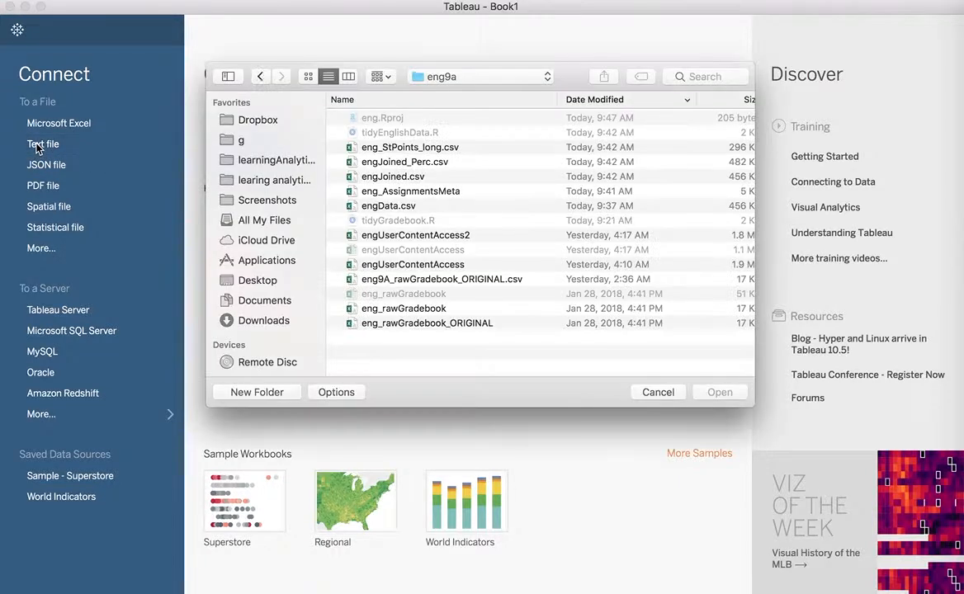
click(417, 162)
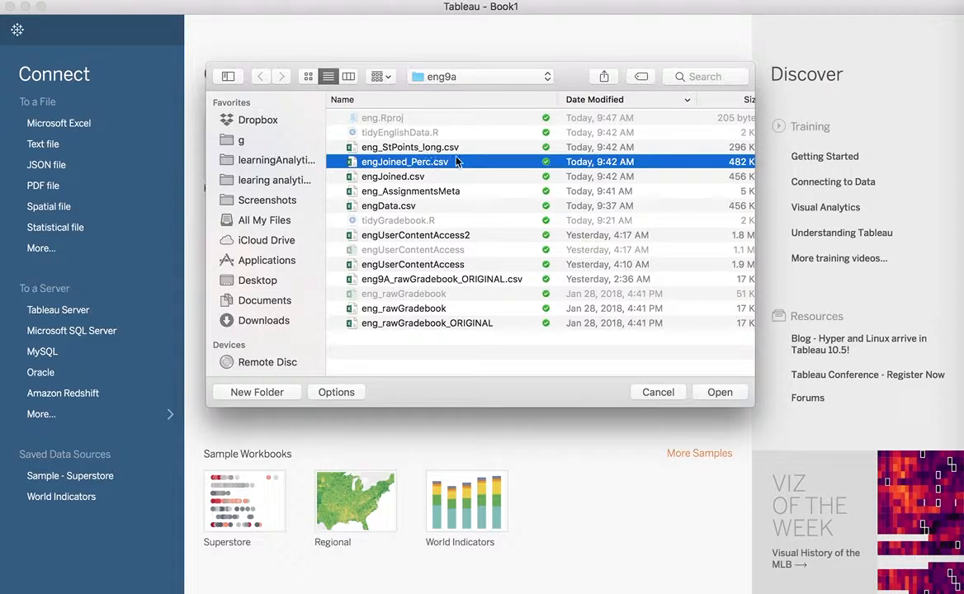
click(719, 392)
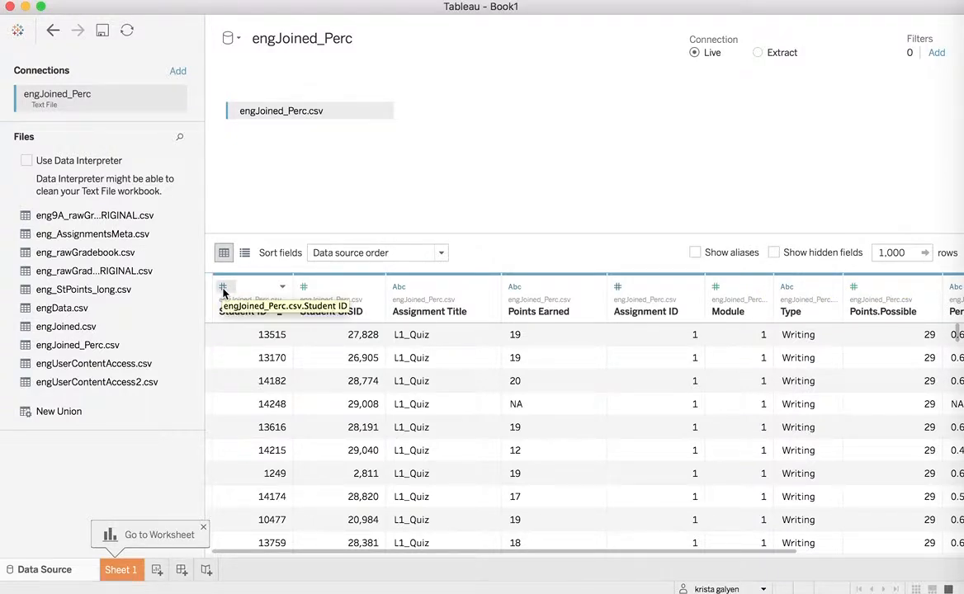
- Change the data type of the Student ID and Student SISID columns to String
click(228, 290)
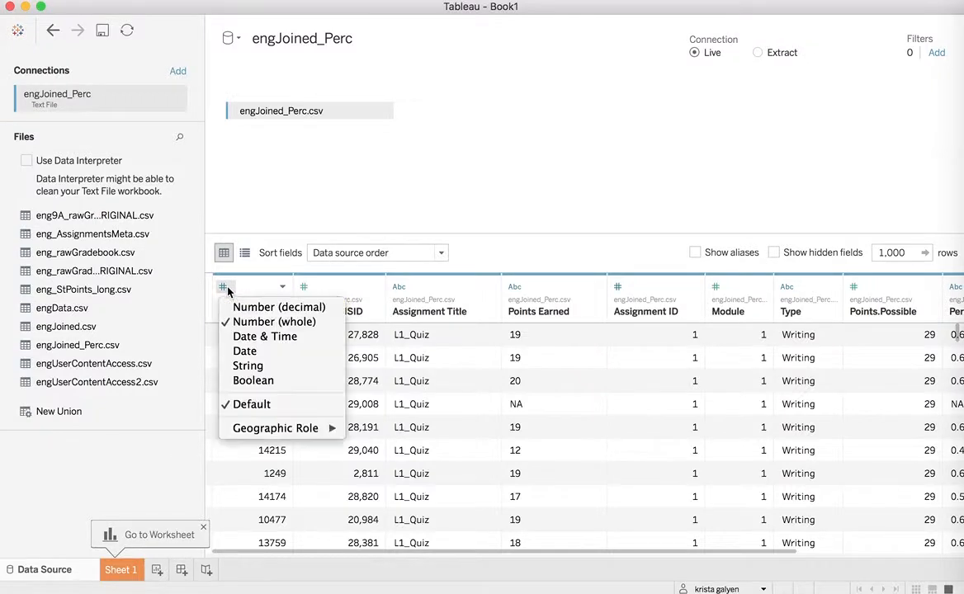
click(244, 323)
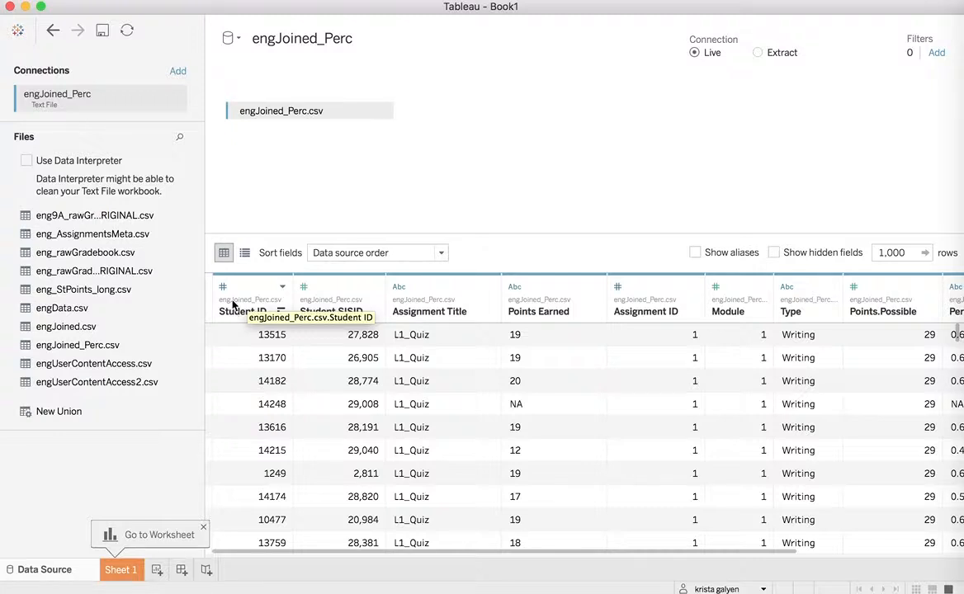
click(223, 286)
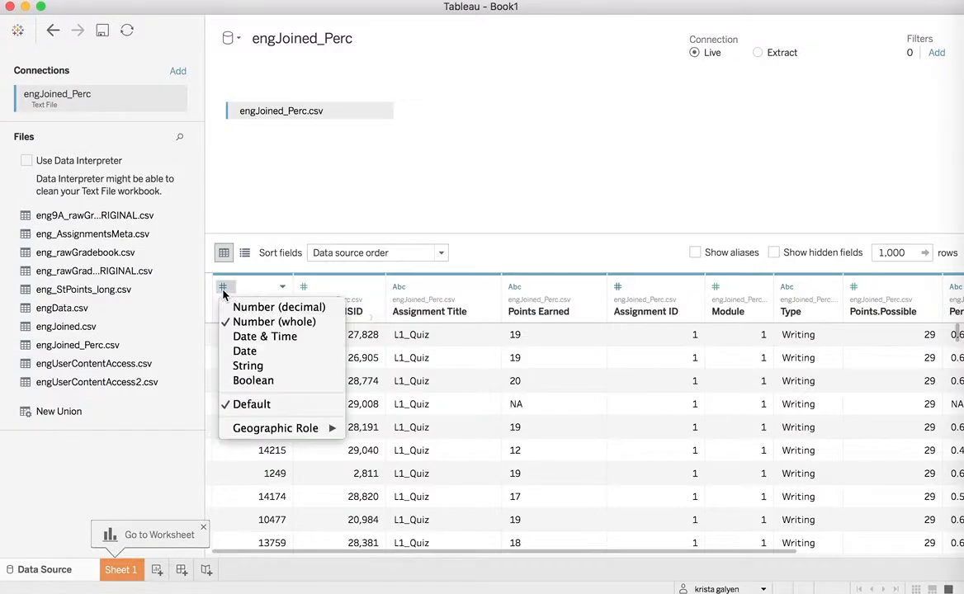
click(247, 367)
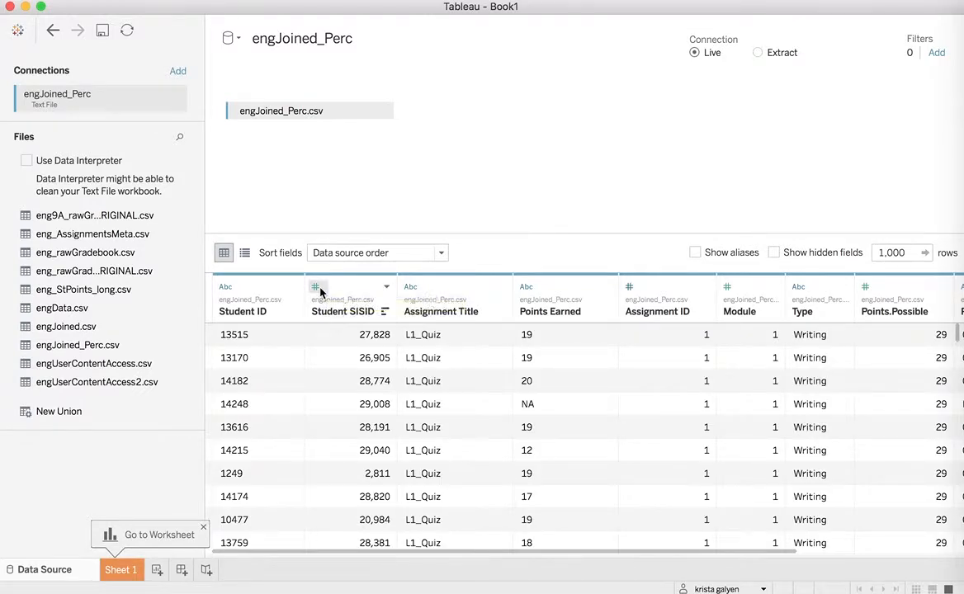
click(319, 289)
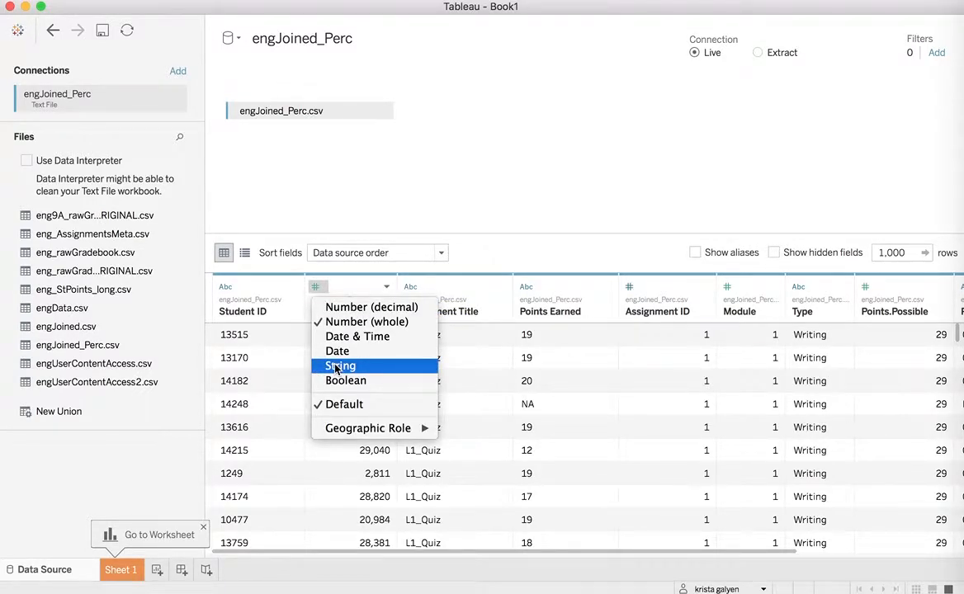
click(338, 368)
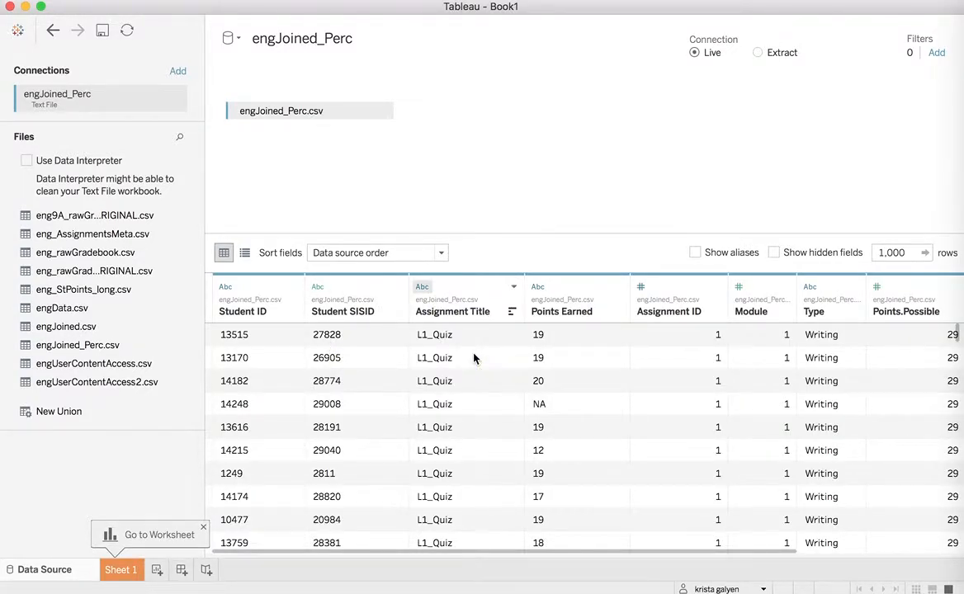
- Change the data type of the Assignment ID and Module columns to String
scroll(474, 357, right, 5)
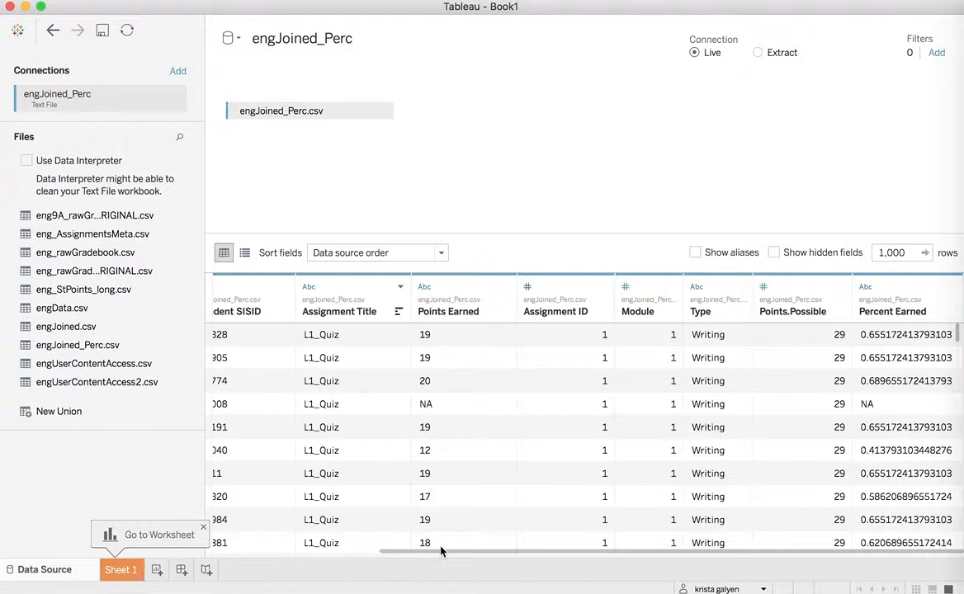
click(528, 287)
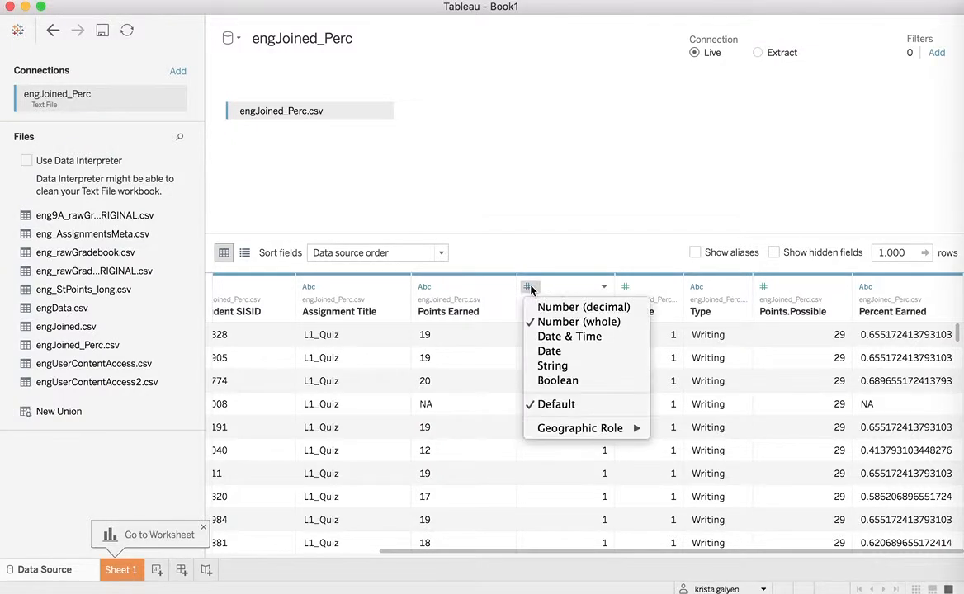
click(564, 366)
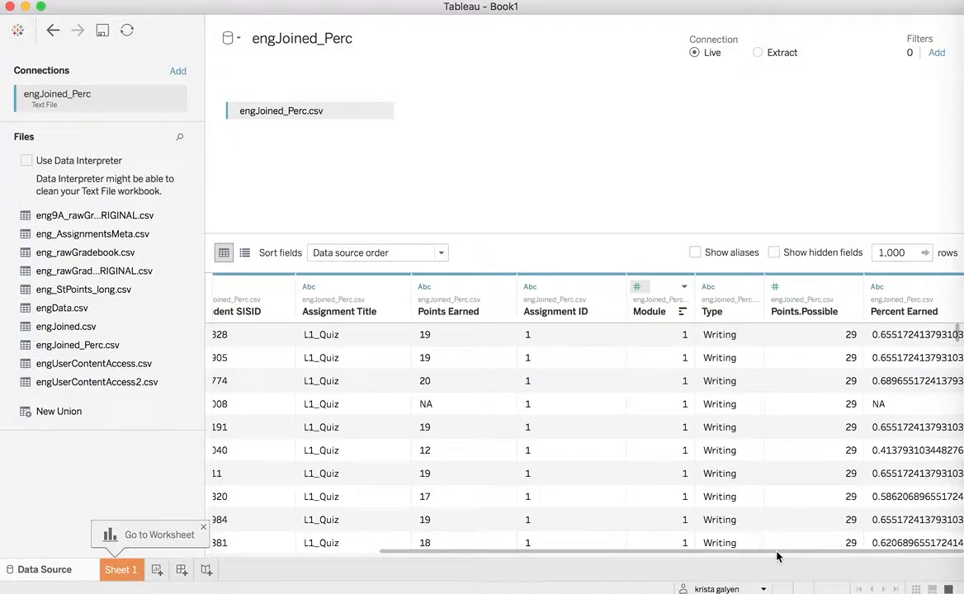
click(640, 287)
click(662, 366)
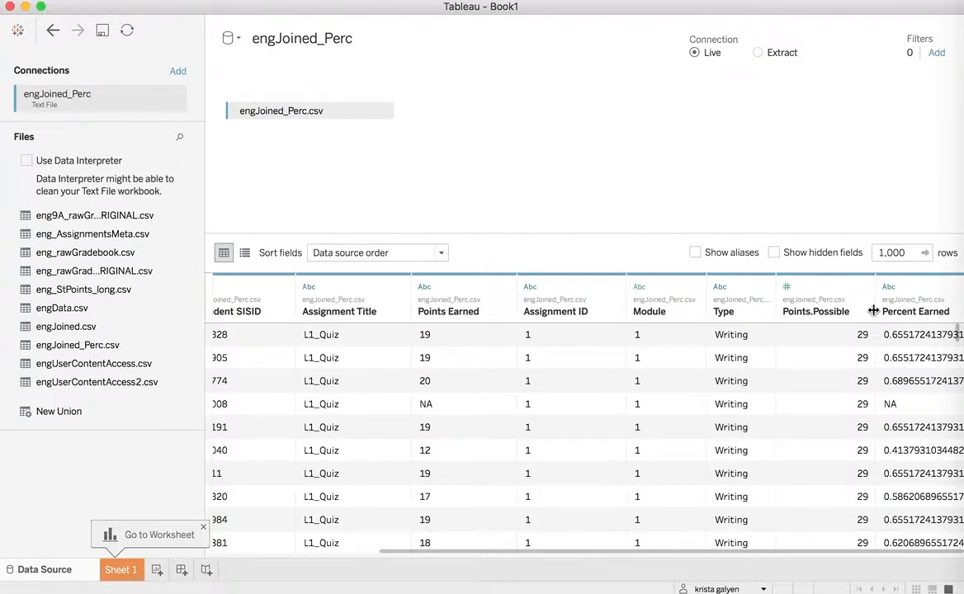
- Change the Percent Earned column's data type to Number (decimal) and go to worksheet Sheet 1
click(888, 287)
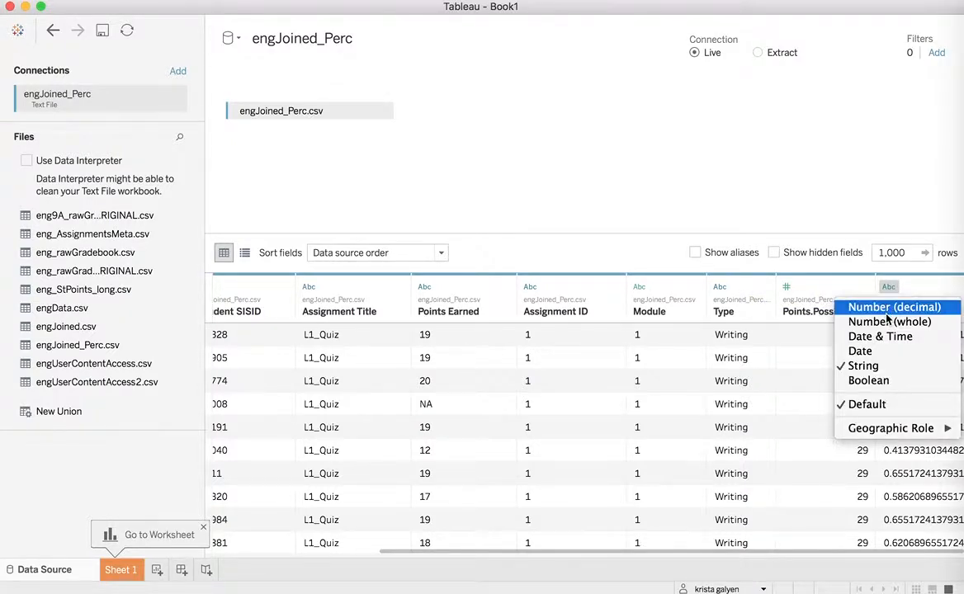
click(883, 309)
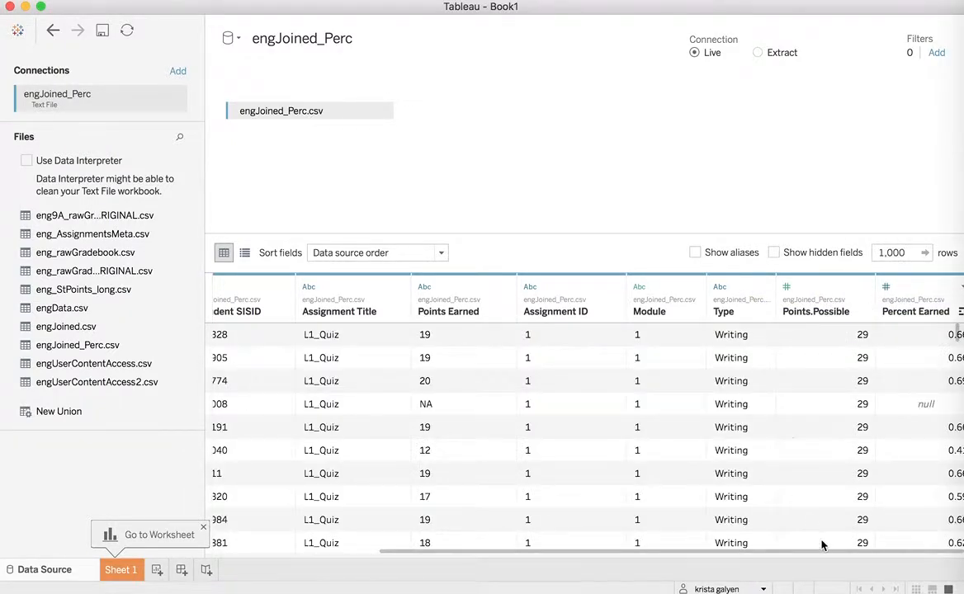
drag(648, 552, 437, 561)
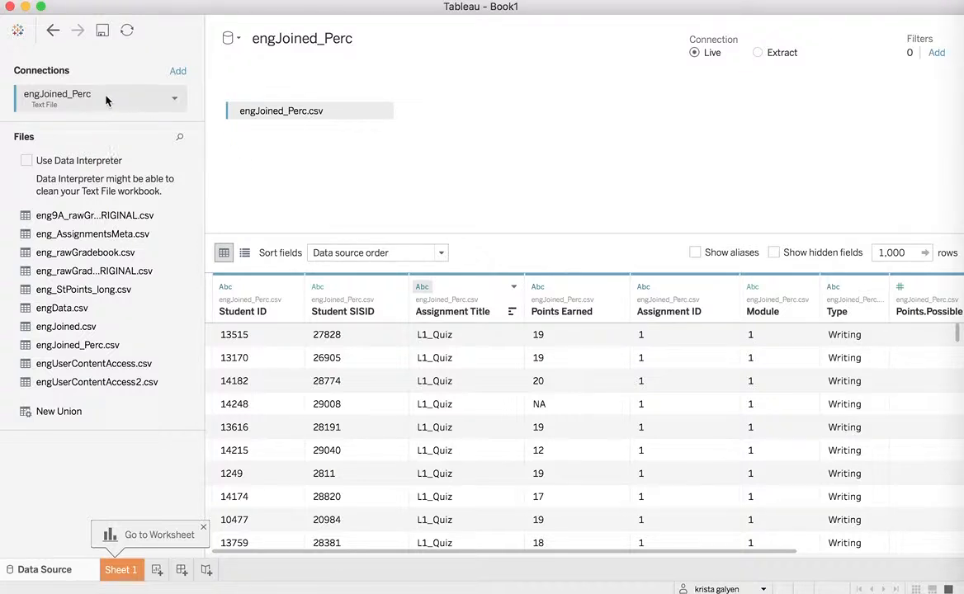
click(124, 570)
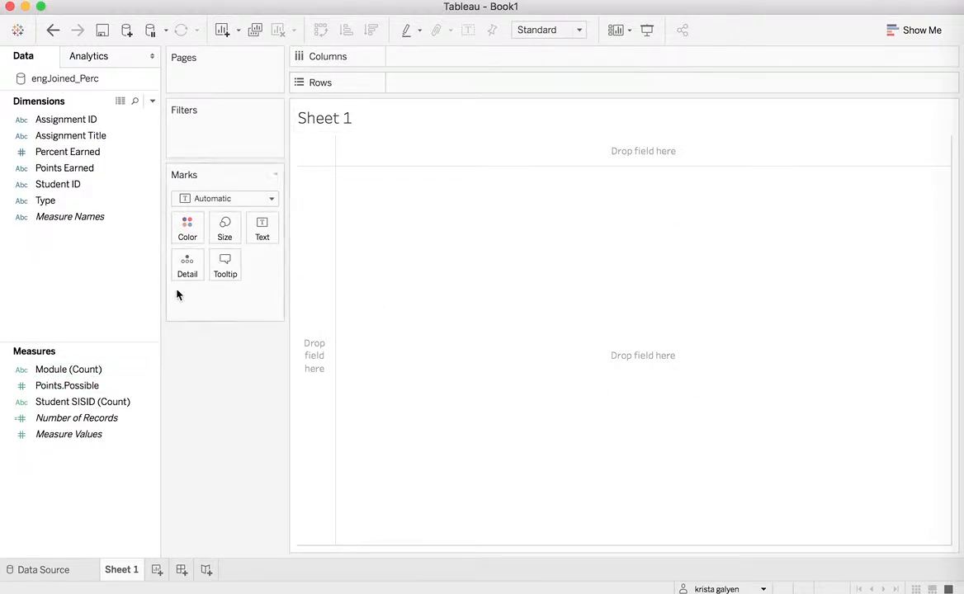
mouse_move(60, 370)
mouse_down()
mouse_move(363, 95)
mouse_move(424, 81)
mouse_up()
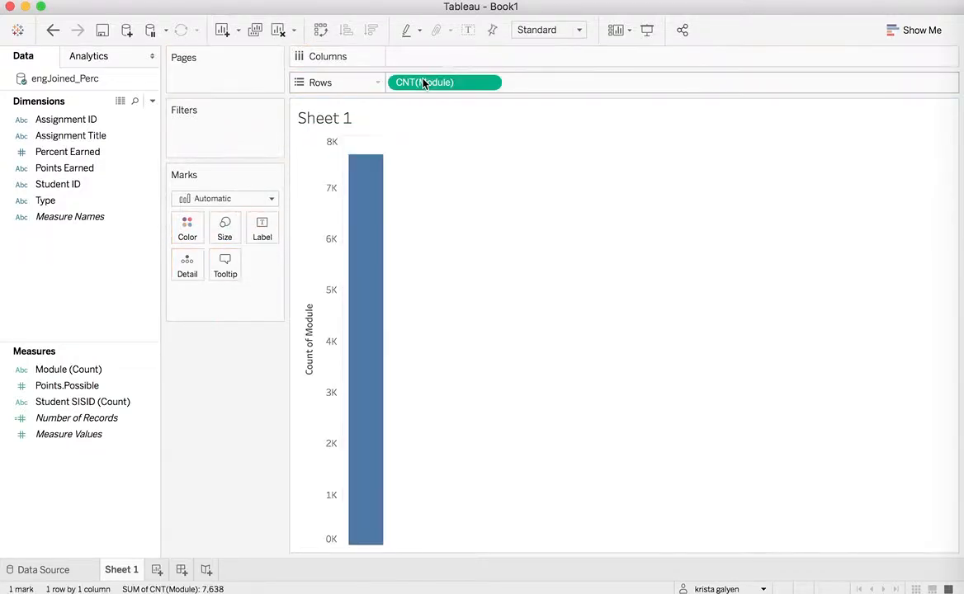
click(488, 86)
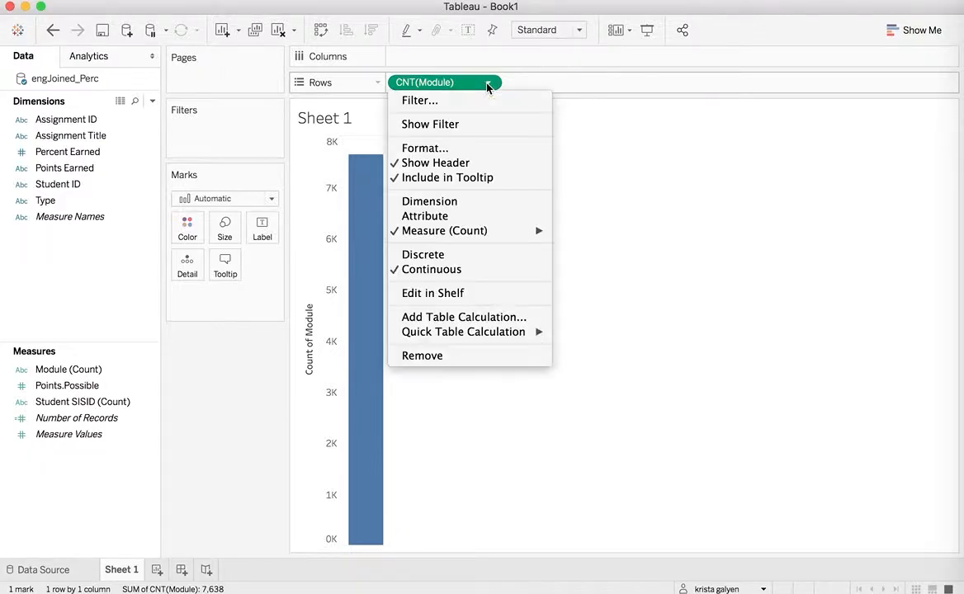
click(427, 86)
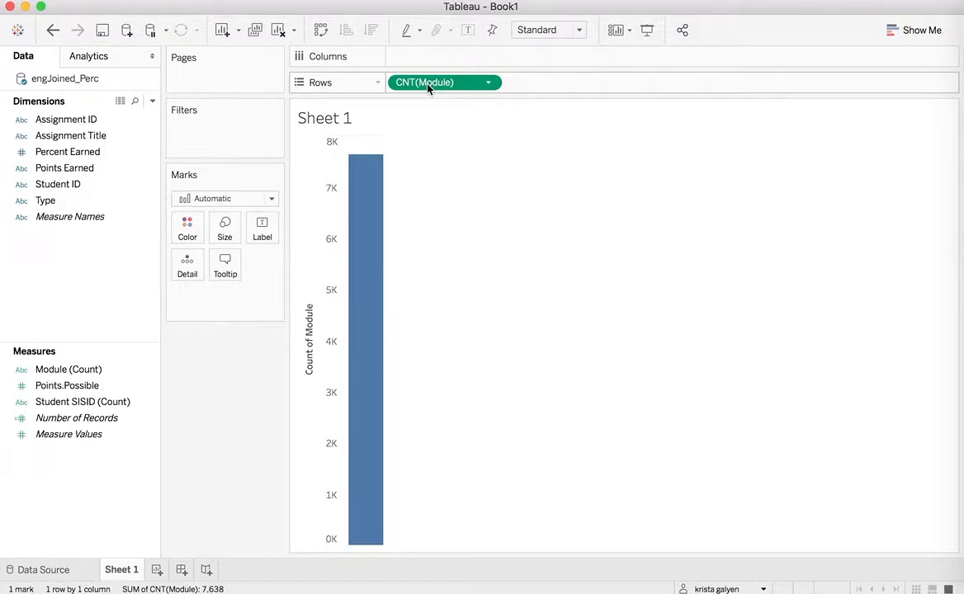
click(480, 86)
key(Delete)
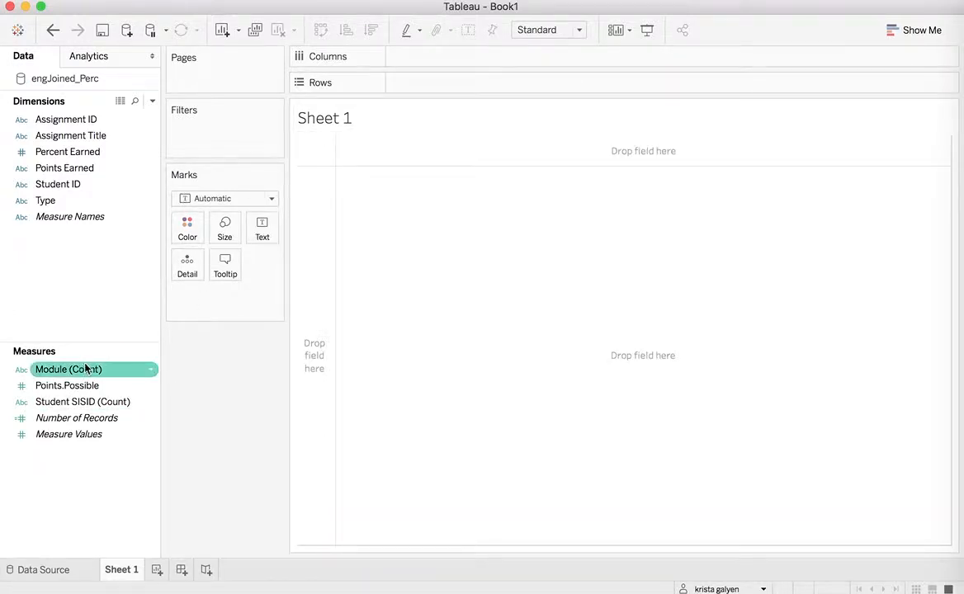
- Convert Module to a dimension and place it on Rows, with Percent Earned on Columns
drag(78, 370, 423, 83)
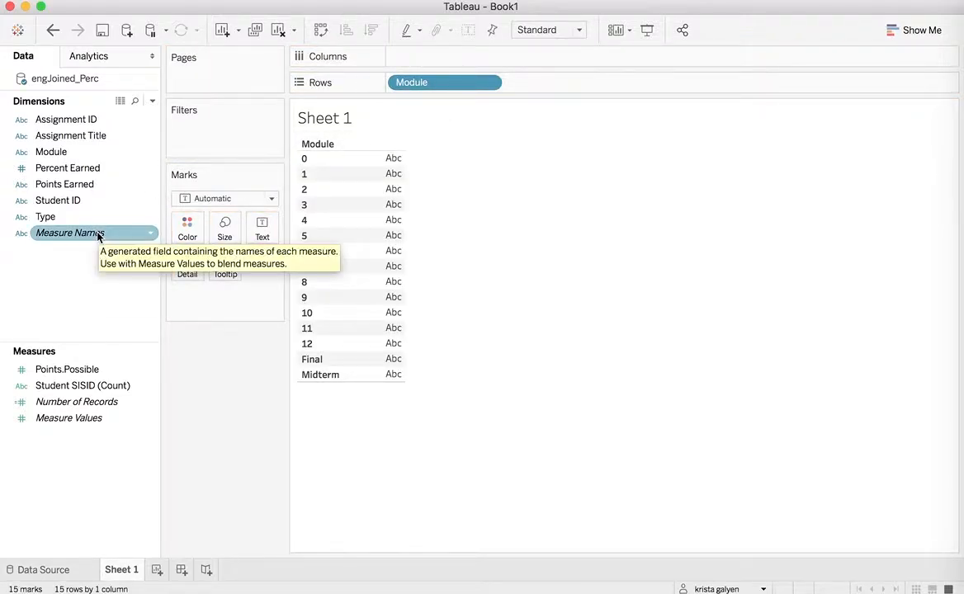
drag(70, 167, 454, 62)
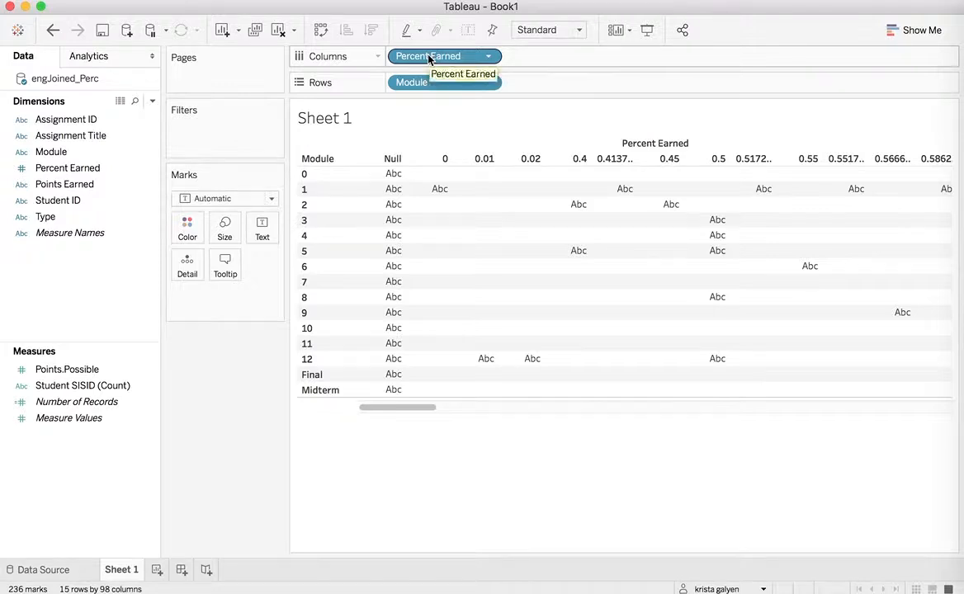
mouse_move(429, 58)
mouse_down()
mouse_move(447, 67)
mouse_move(441, 58)
mouse_up()
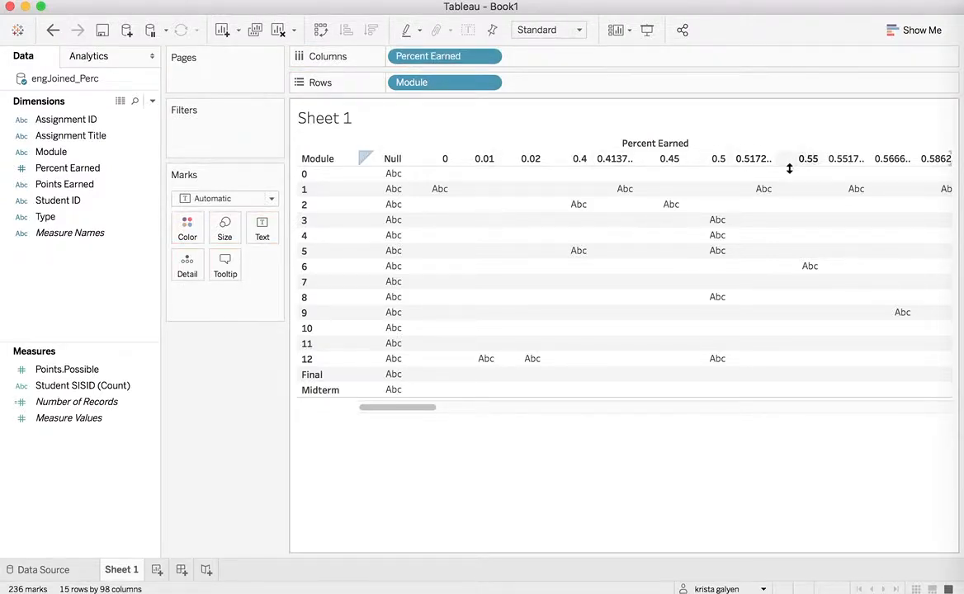
click(489, 58)
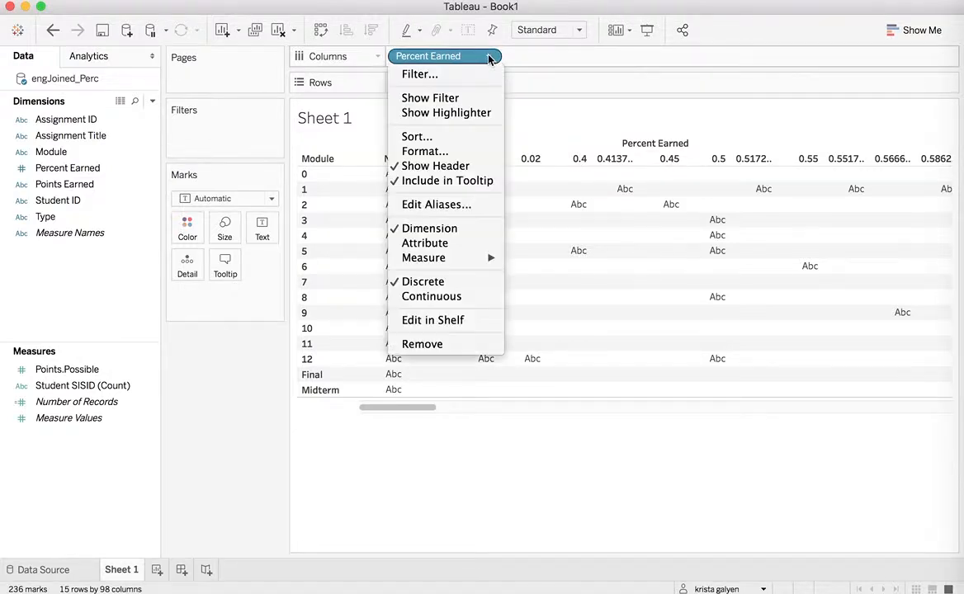
click(442, 58)
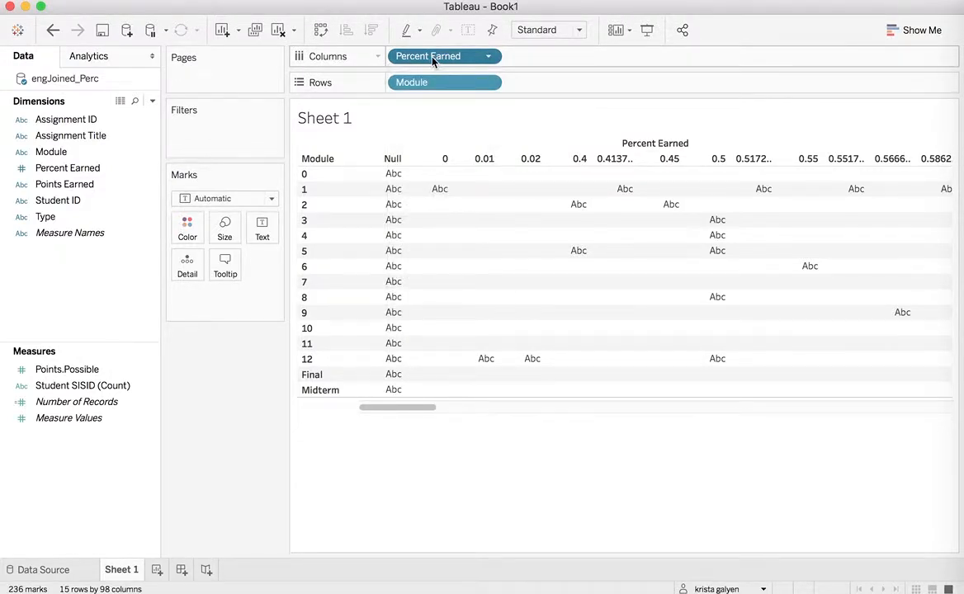
double_click(432, 60)
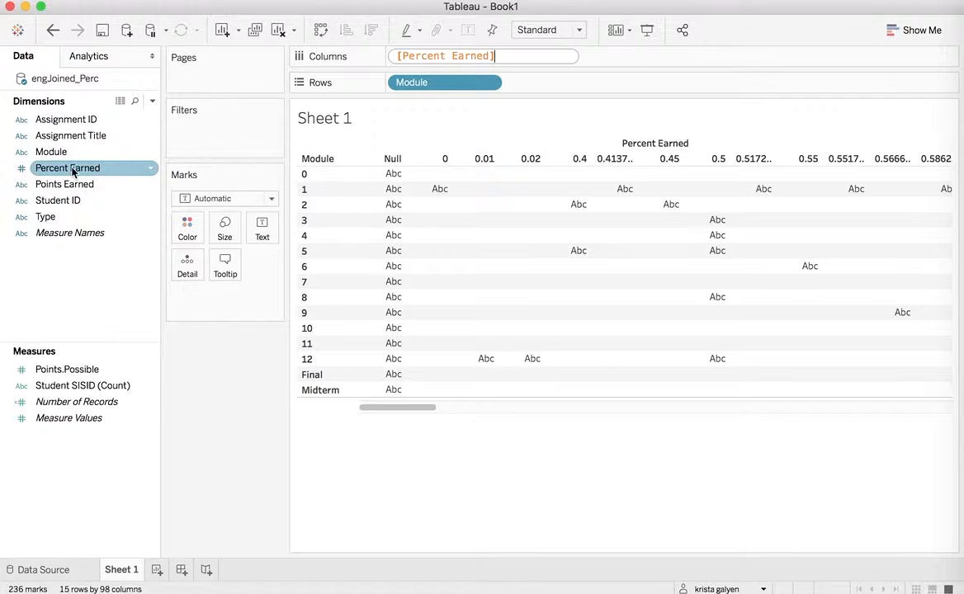
- Convert Percent Earned from a dimension to a measure and replace the Percent Earned field on Columns with it
drag(63, 167, 52, 437)
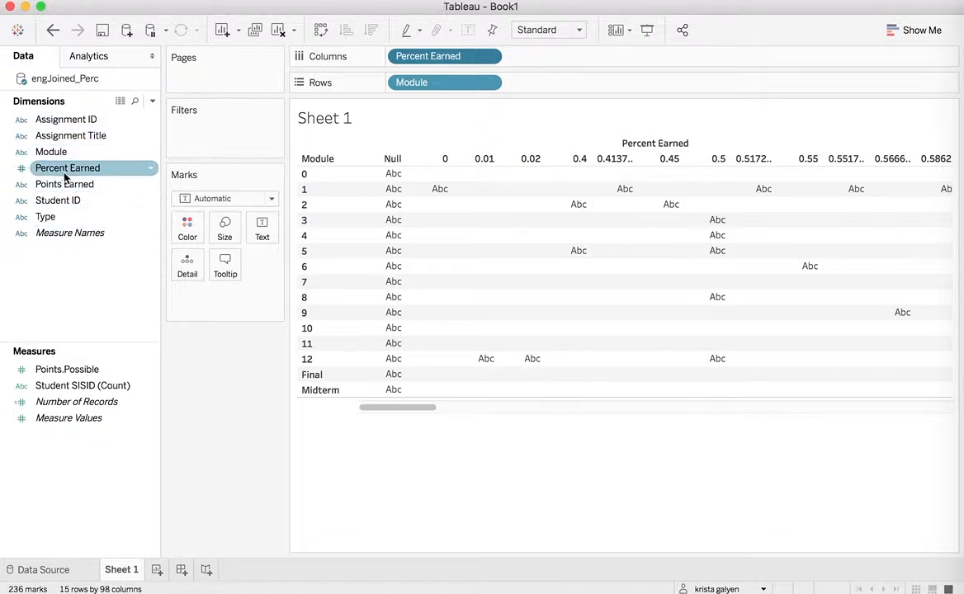
drag(65, 176, 61, 394)
drag(59, 395, 59, 395)
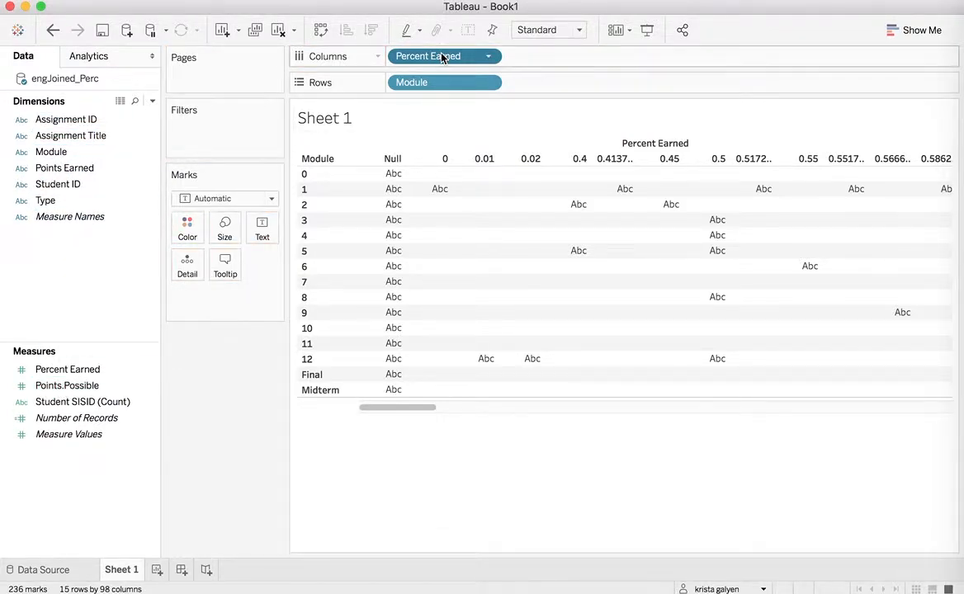
key(Delete)
drag(59, 372, 447, 58)
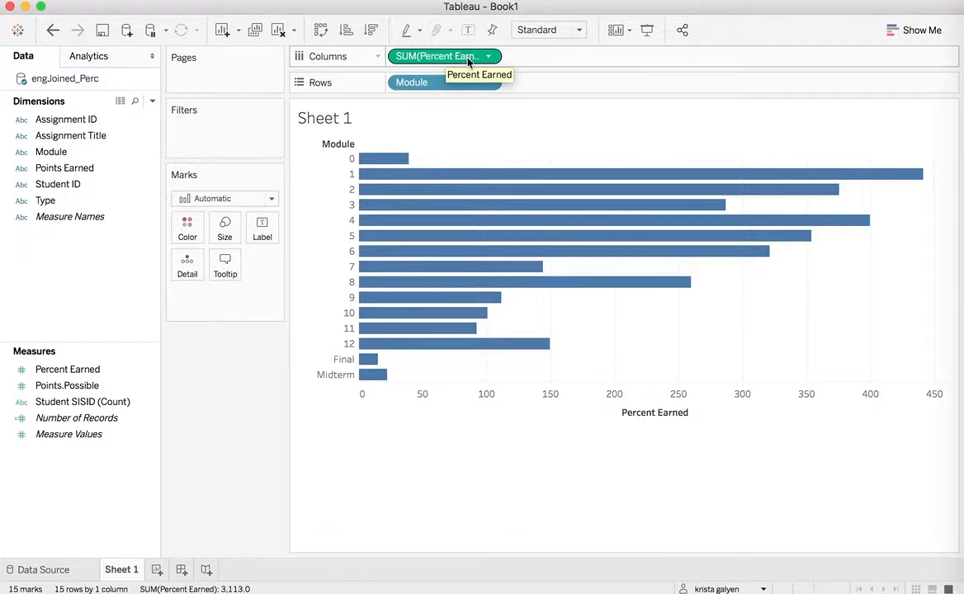
- Change the aggregation of Percent Earned on Columns to AVG
double_click(424, 58)
drag(414, 56, 382, 55)
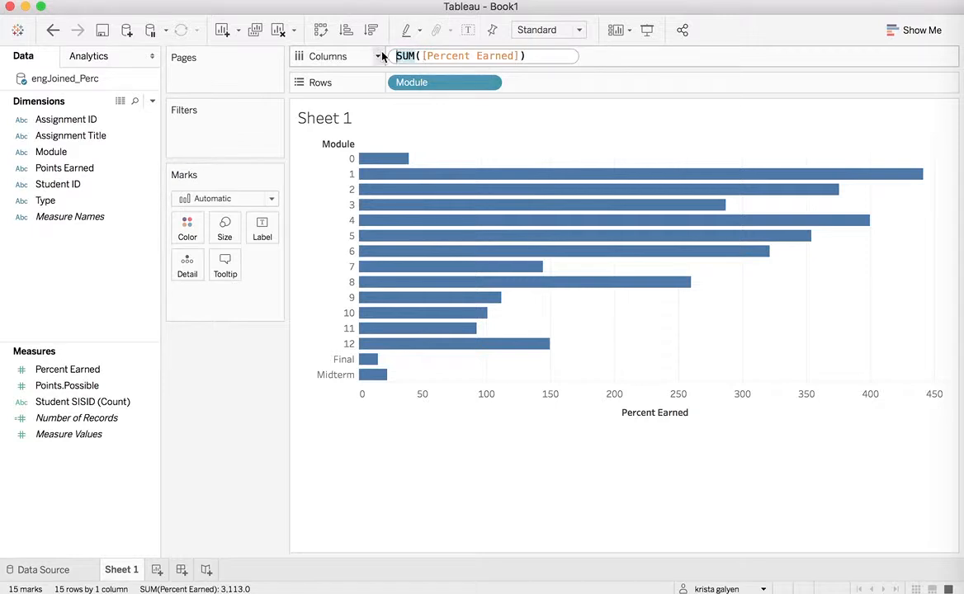
text(AVG)
key(Return)
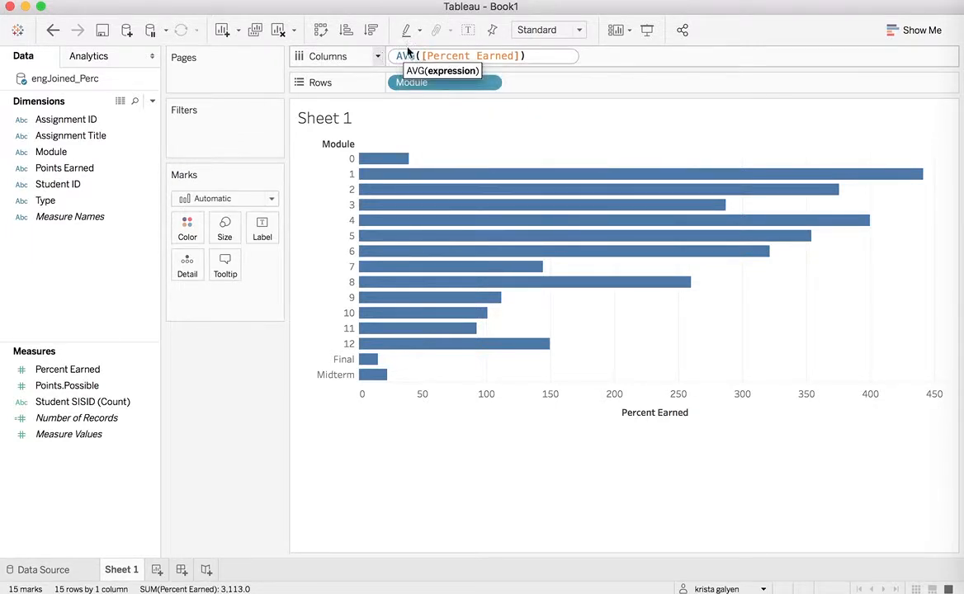
key(Return)
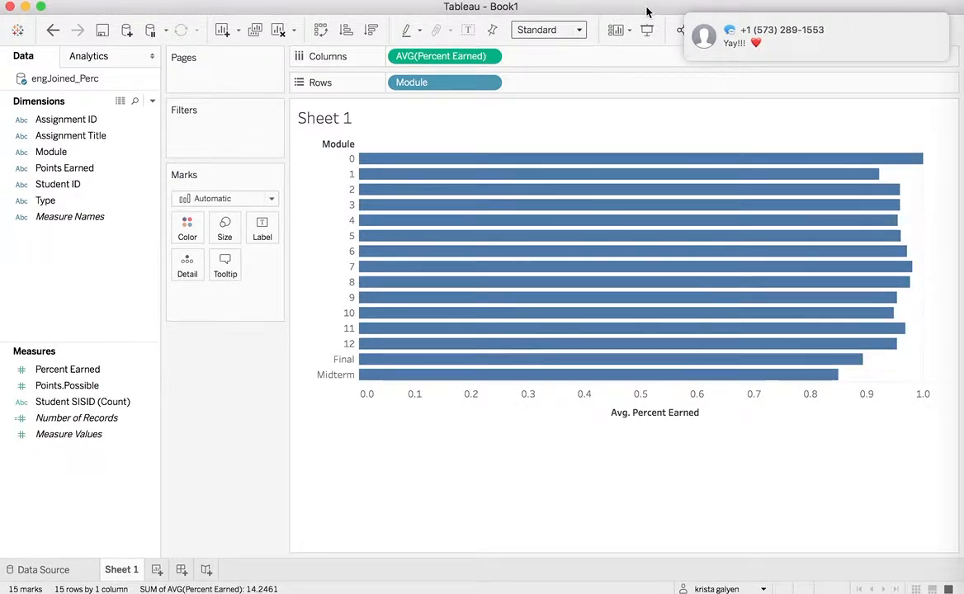
mouse_move(630, 188)
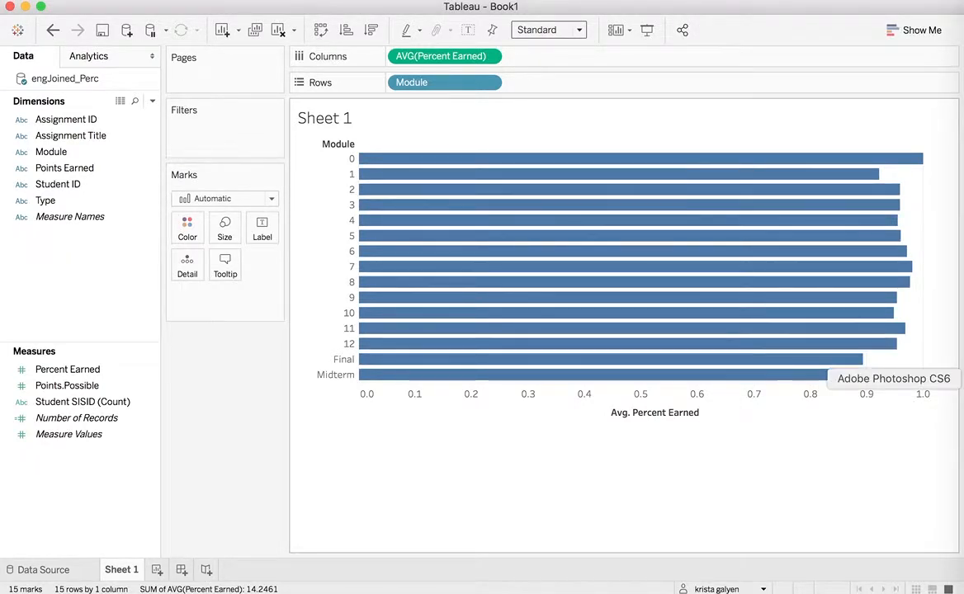
- Quit the messaging application that is running in the background
right_click(959, 313)
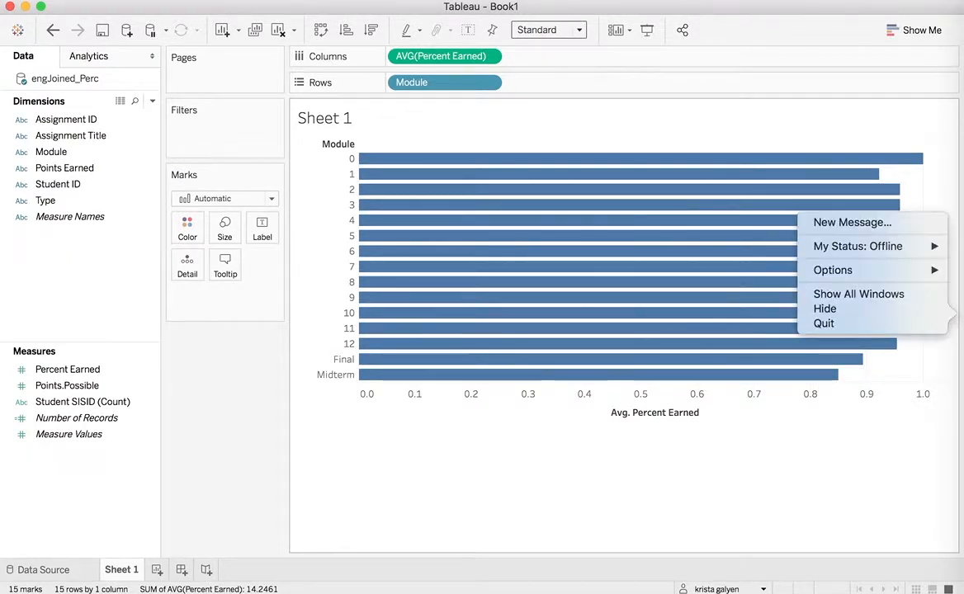
click(889, 325)
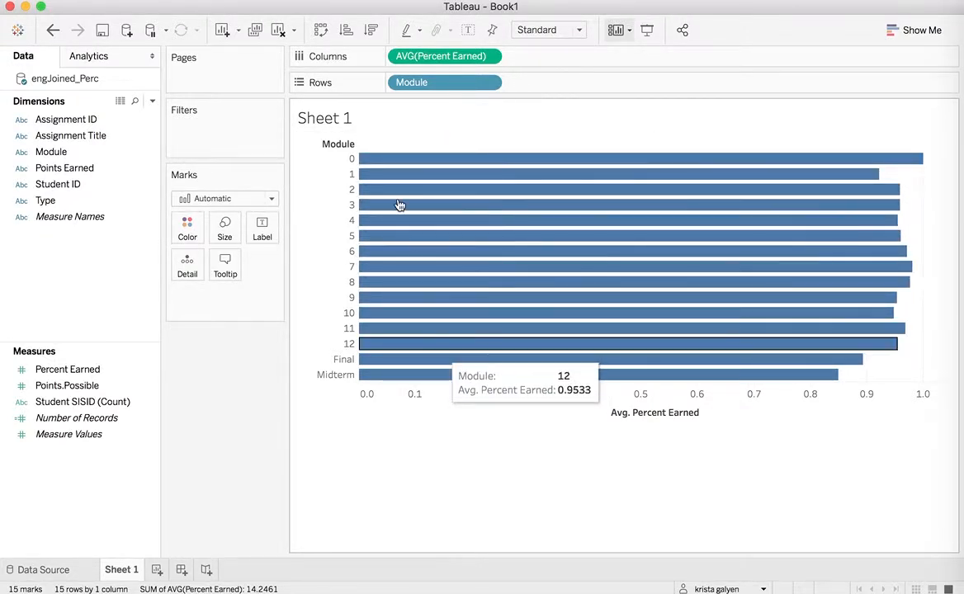
- Replace the Sheet 1 chart title with "Average Module Percent Earned"
double_click(335, 120)
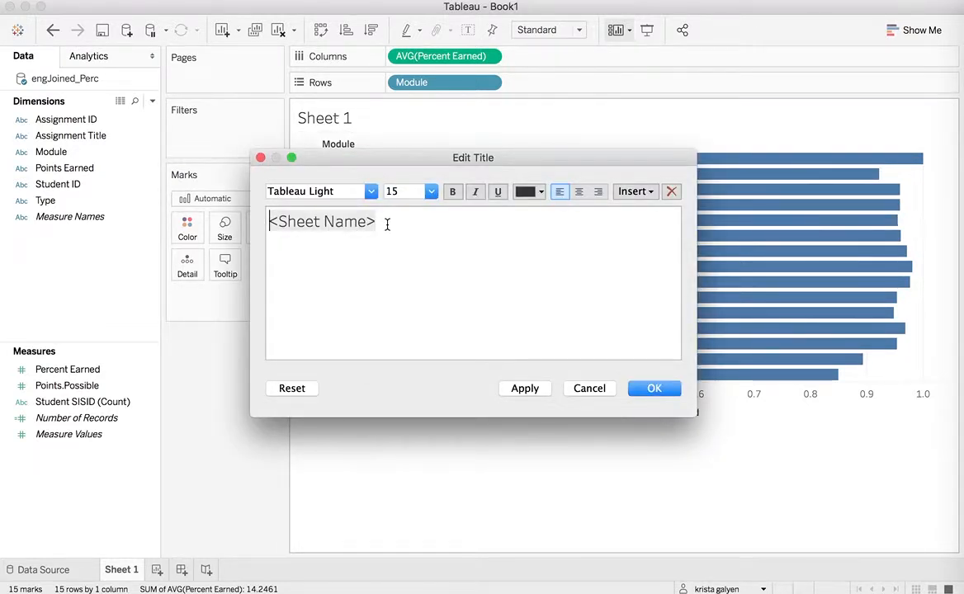
text(M)
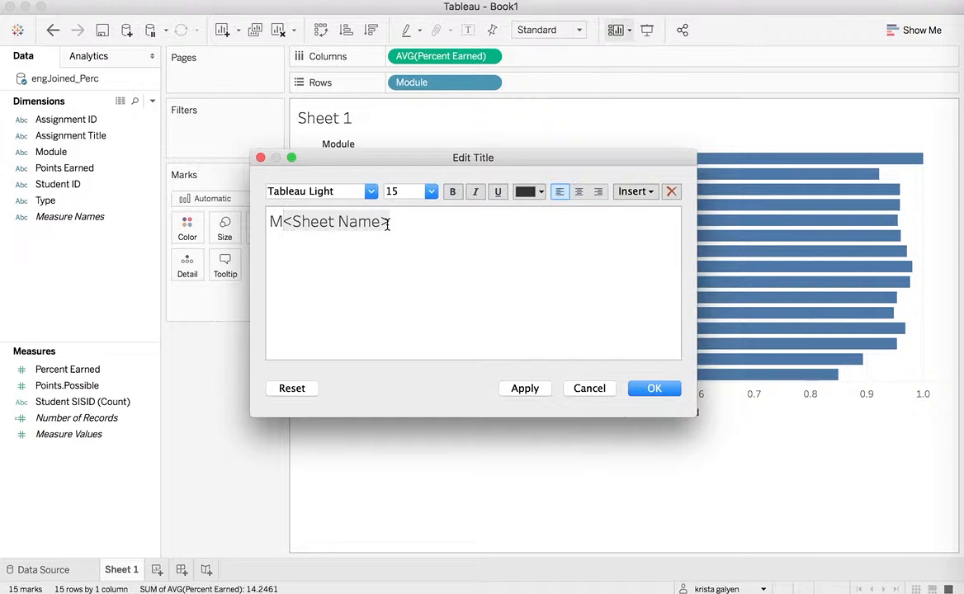
key(BackSpace)
key(super+a)
text(A)
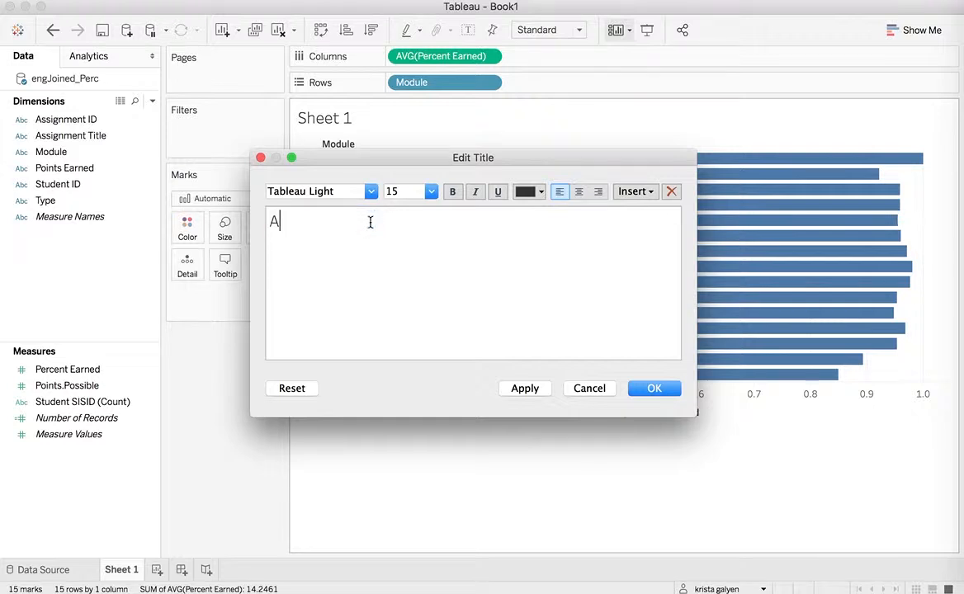
text(verage Percent Earned)
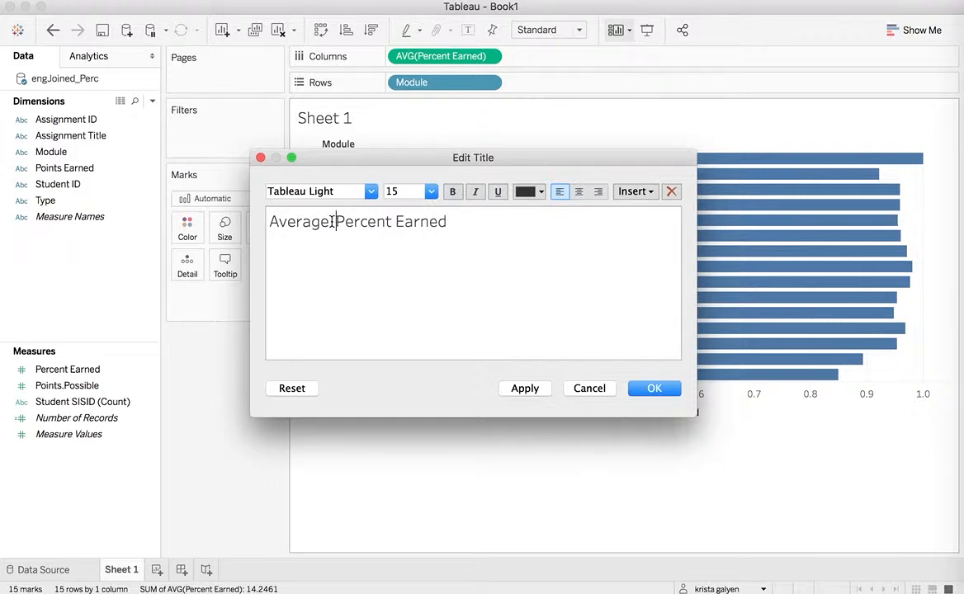
text(Module)
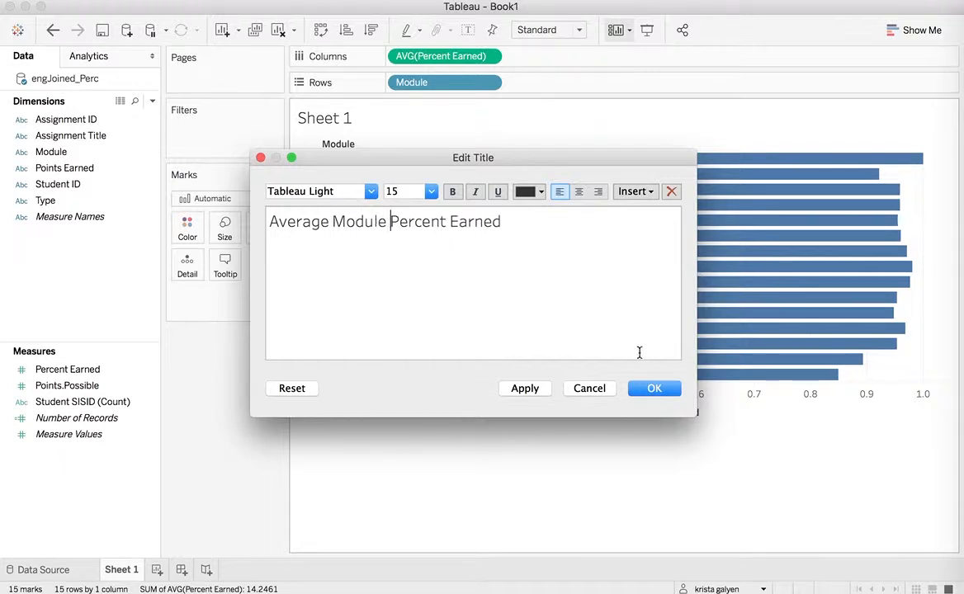
click(659, 391)
mouse_move(435, 212)
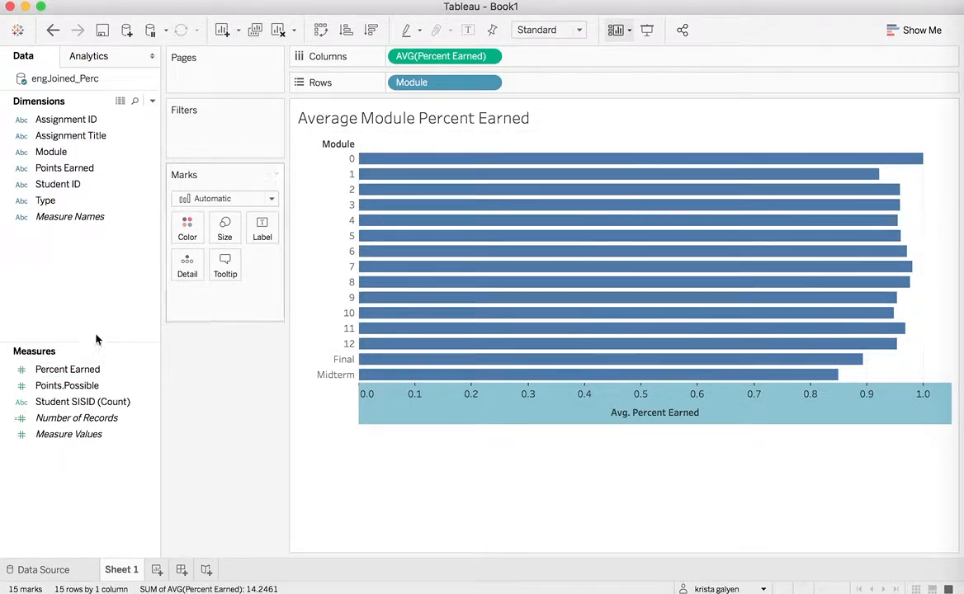
- Color the module bars by the Percent Earned measure
click(77, 373)
mouse_move(396, 160)
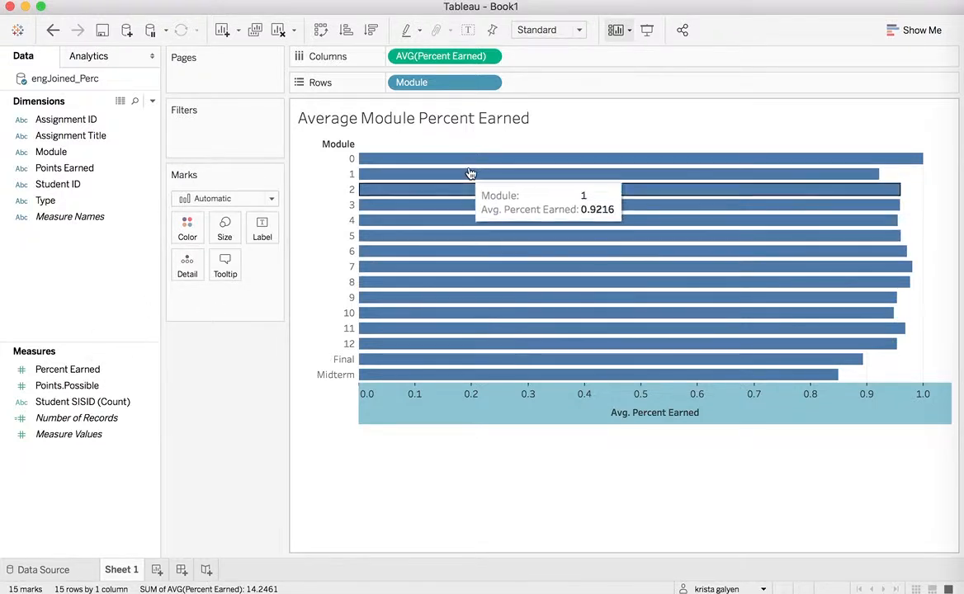
click(79, 374)
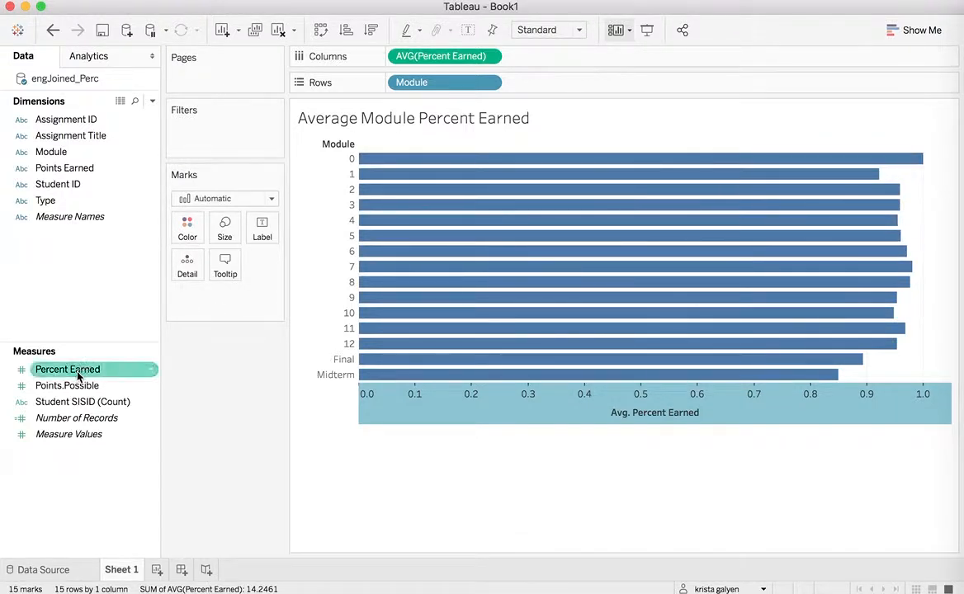
drag(78, 376, 188, 235)
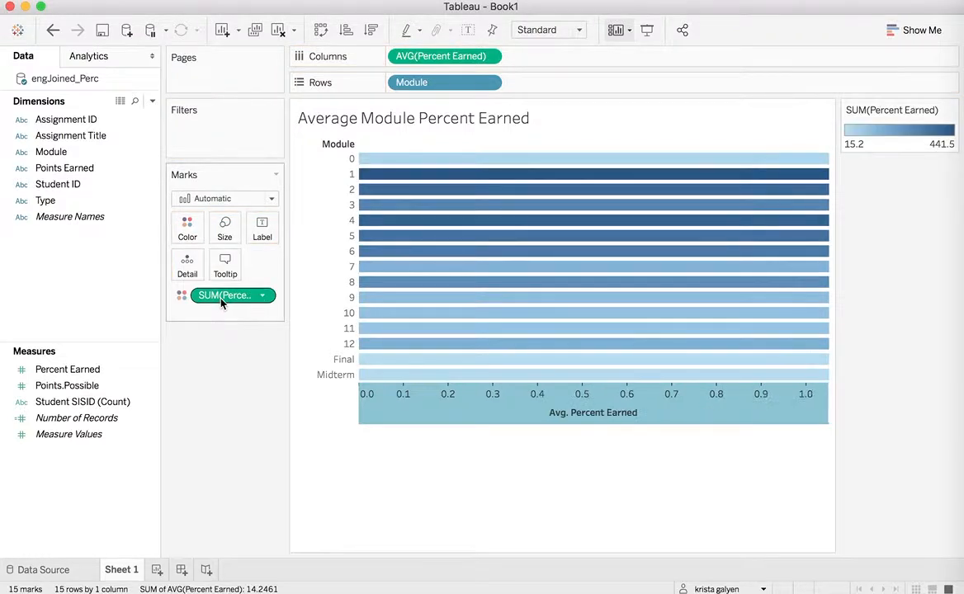
- Change the aggregation of the Percent Earned color encoding to AVG
double_click(220, 297)
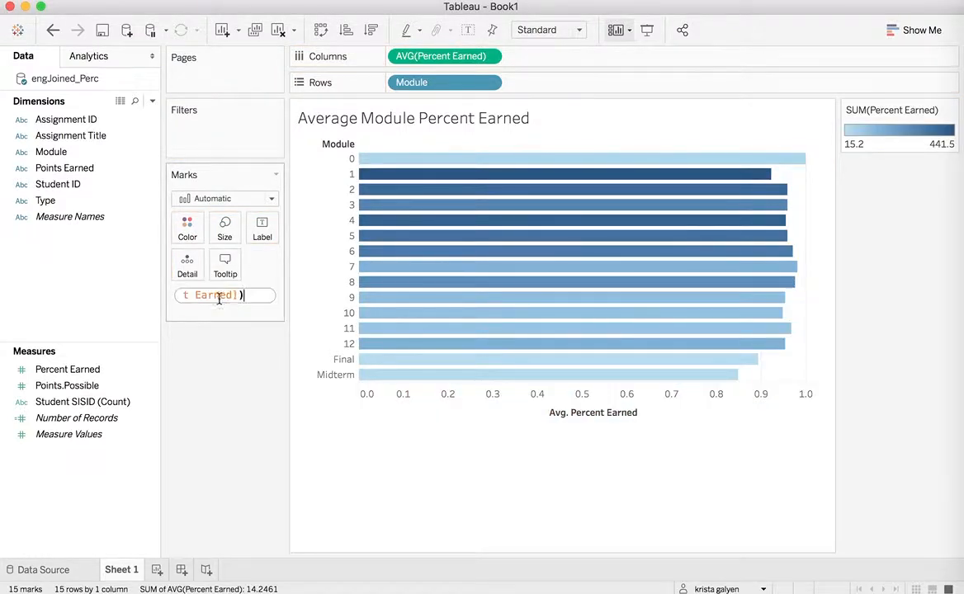
drag(212, 300, 167, 303)
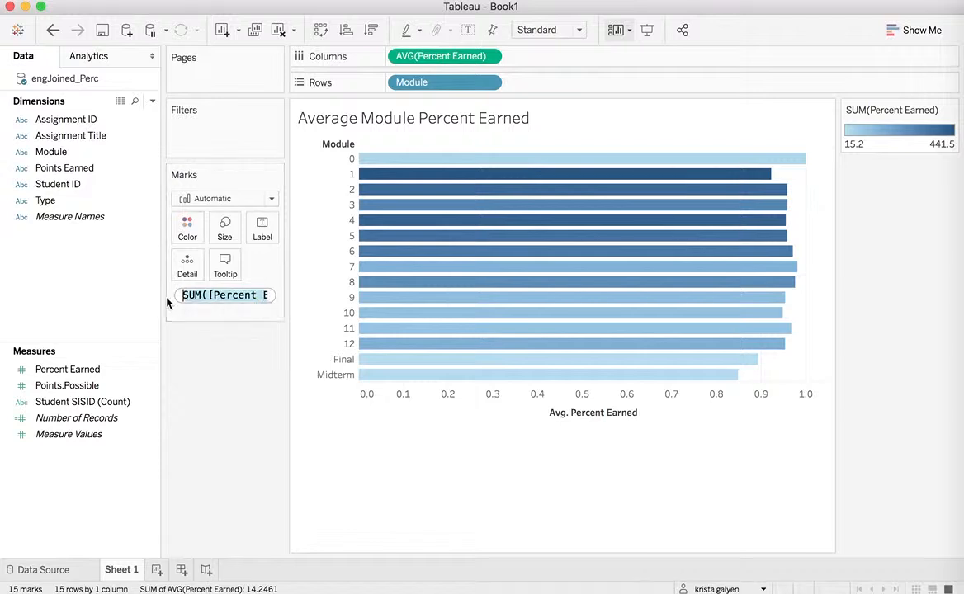
double_click(193, 295)
text(AVG)
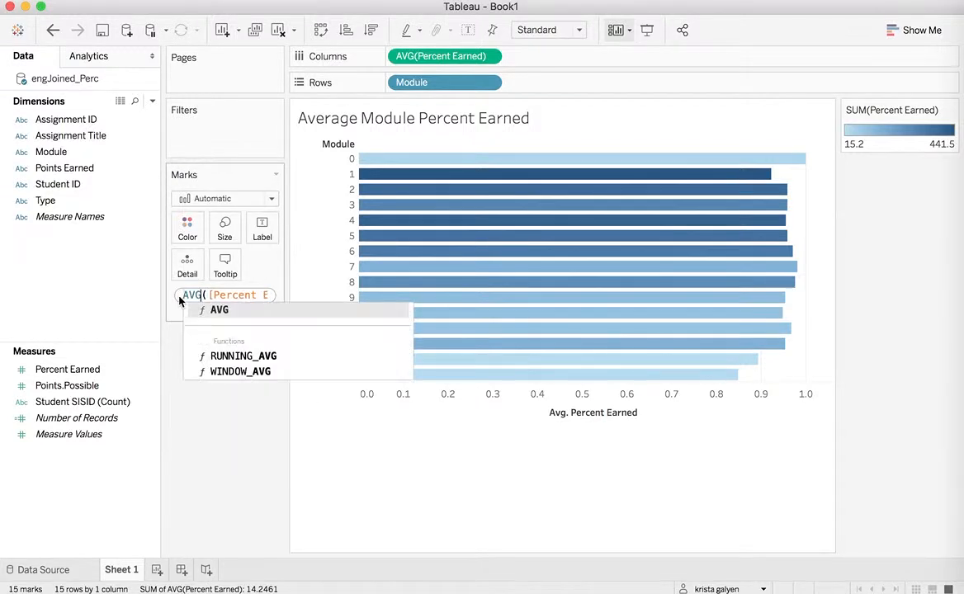
key(Return)
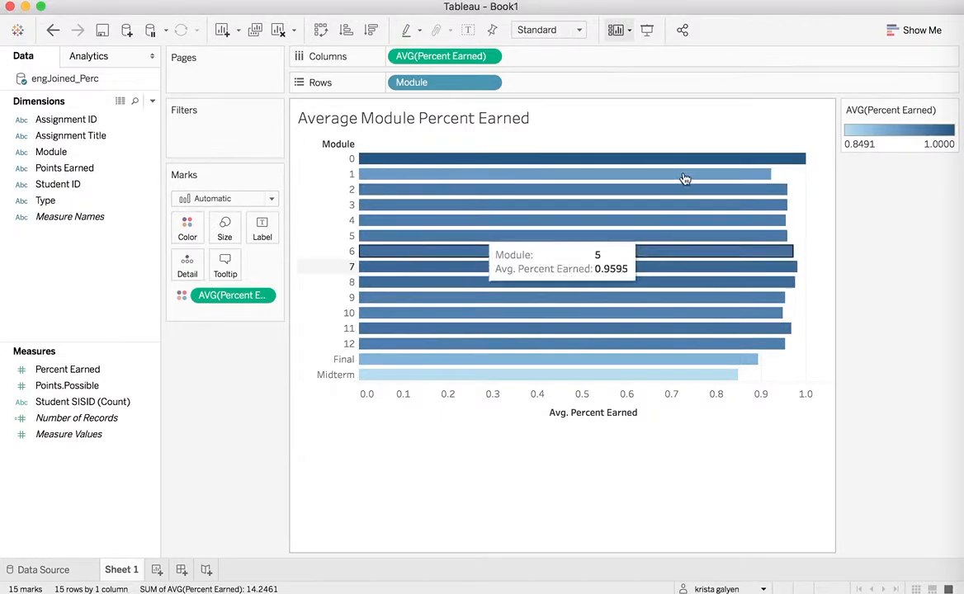
- Apply the Red-Blue Diverging palette to the bars' average percent earned colors
click(186, 235)
click(184, 235)
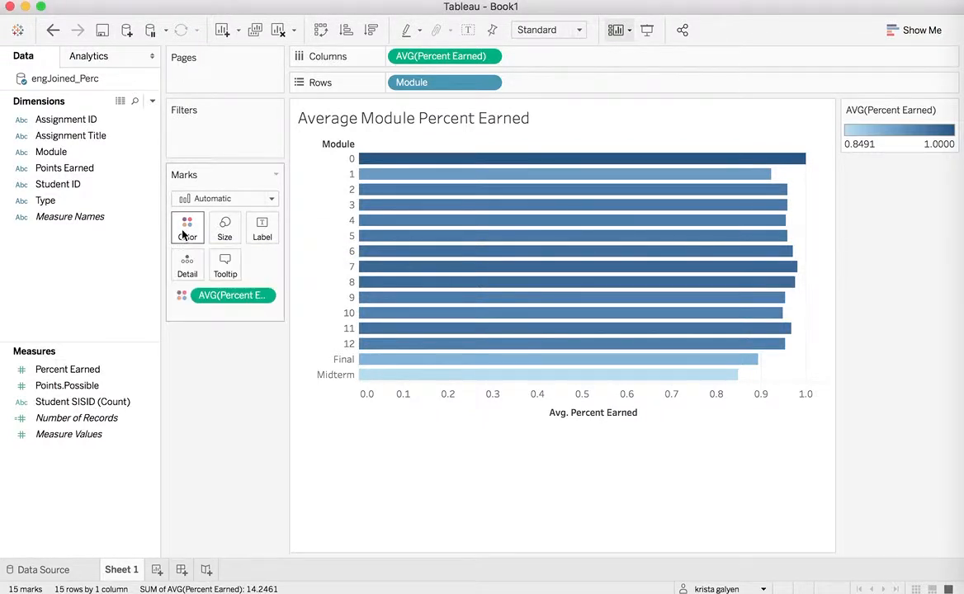
click(184, 236)
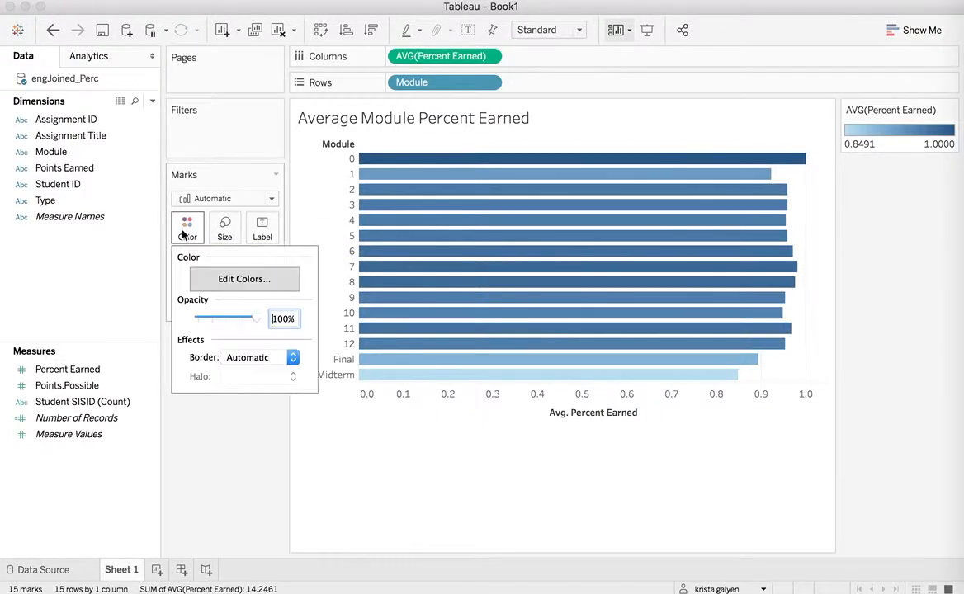
click(216, 284)
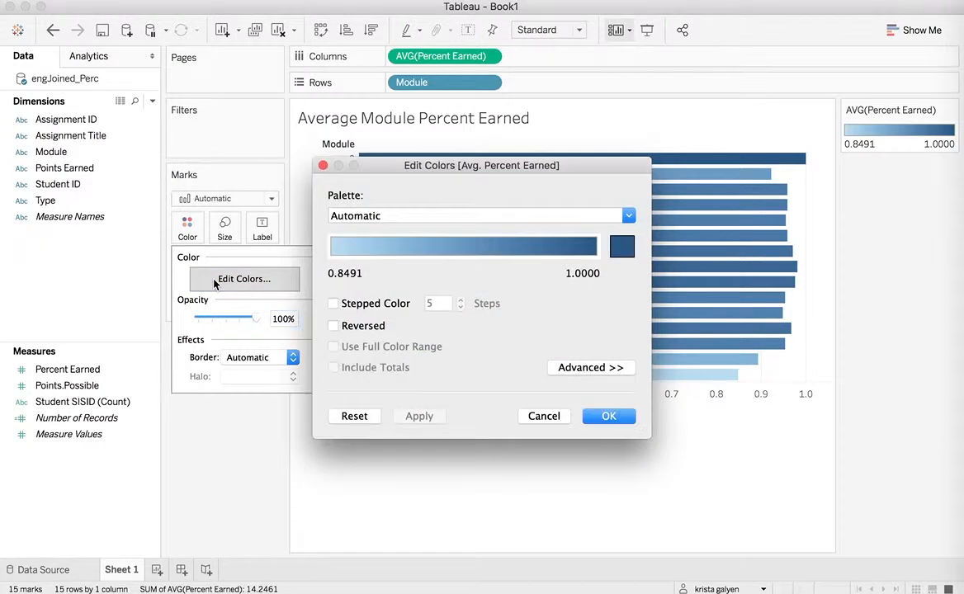
click(604, 218)
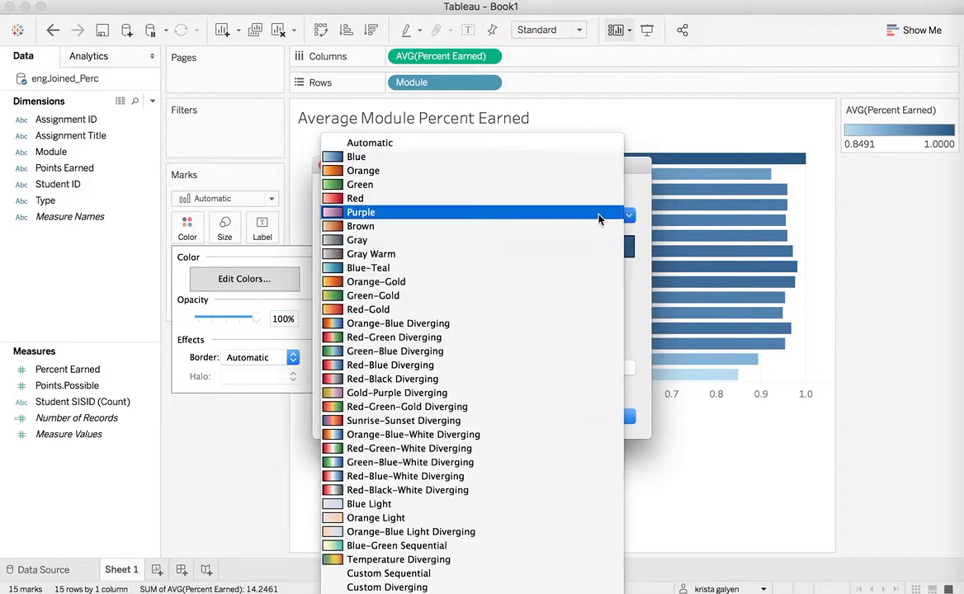
click(464, 367)
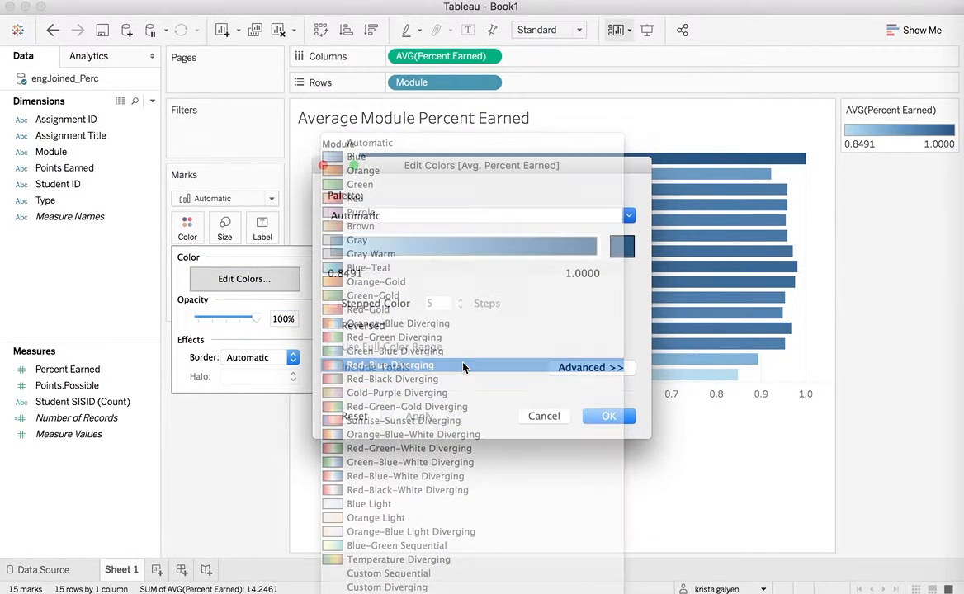
click(611, 416)
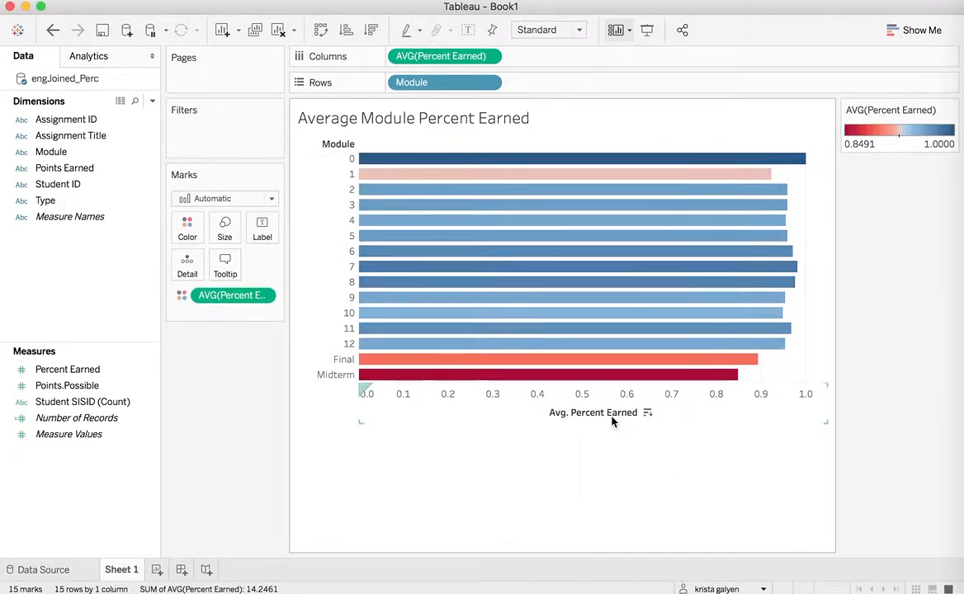
- Set the color palette for average percent earned back to Automatic
click(185, 233)
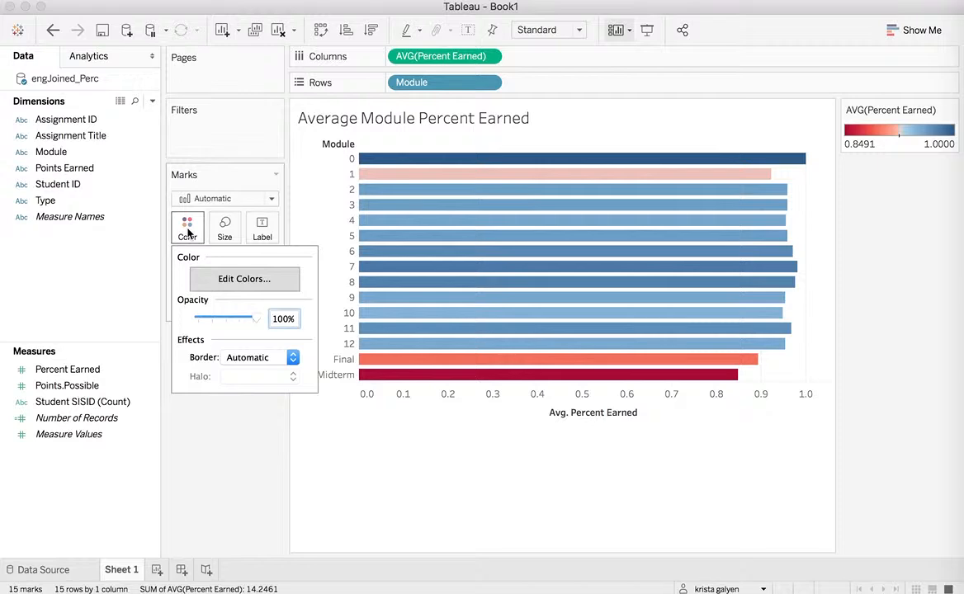
click(236, 281)
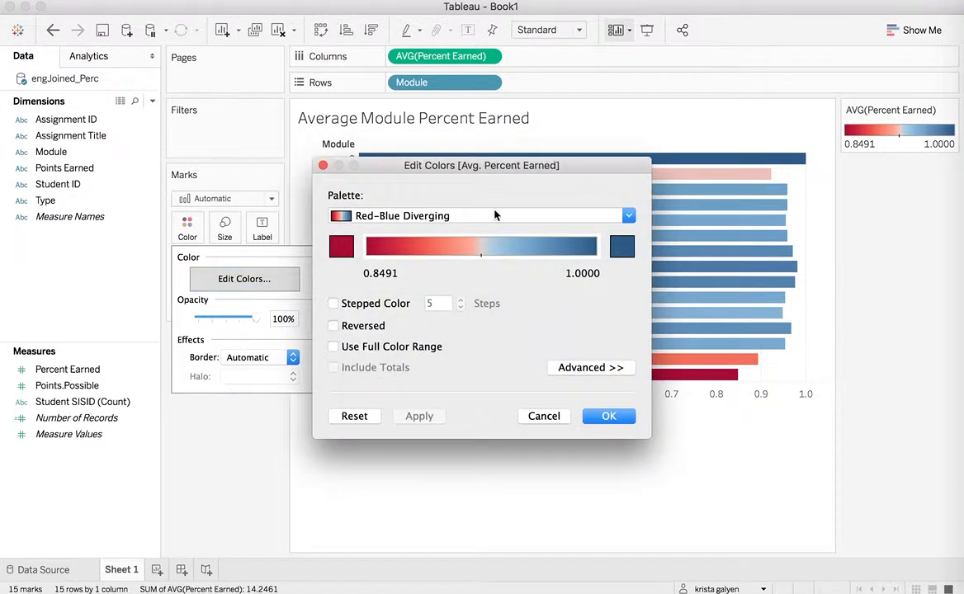
click(624, 215)
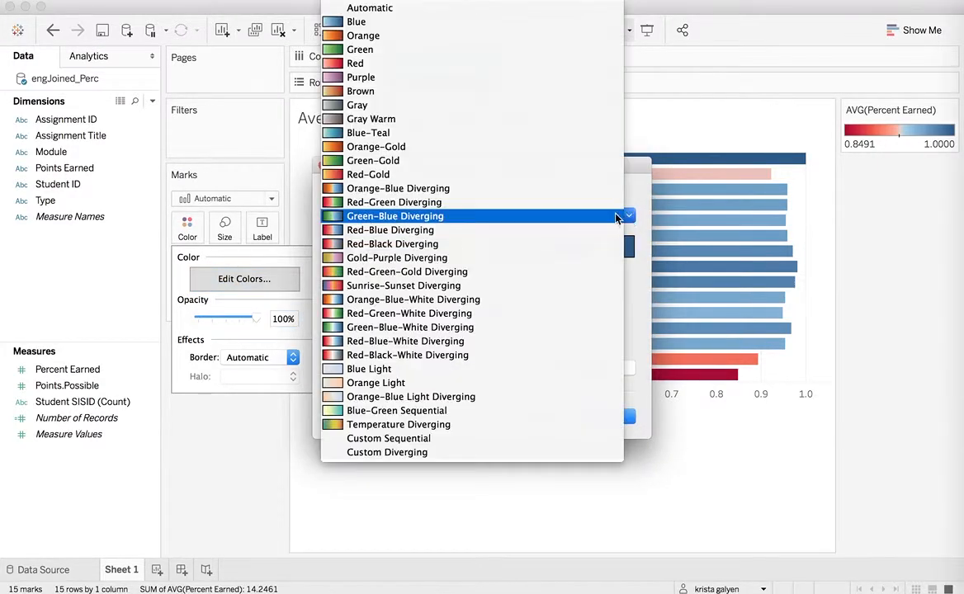
click(488, 9)
click(620, 418)
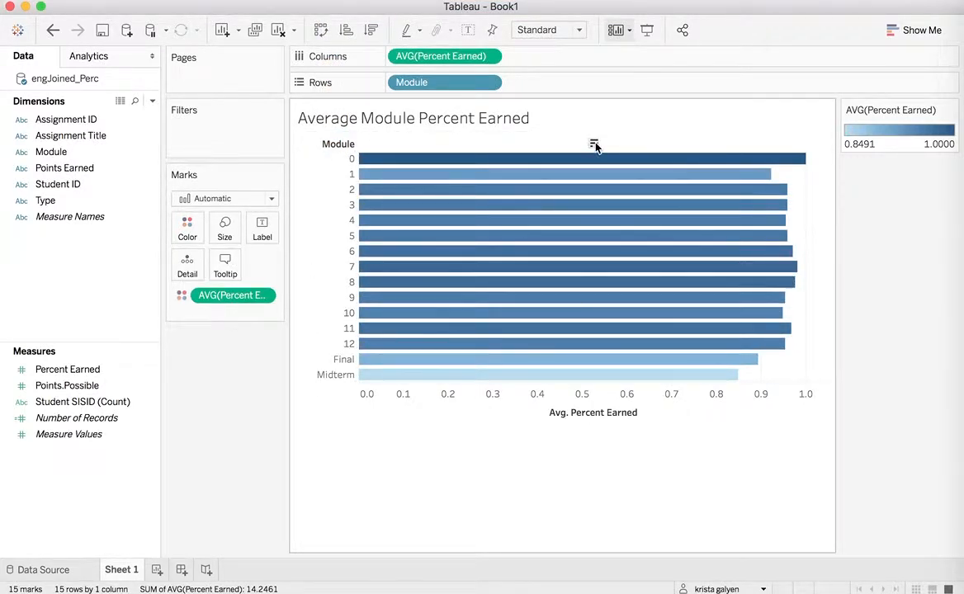
- Cycle the bars through descending and ascending sorting by average percent earned, ending on the default module order
click(594, 146)
click(594, 146)
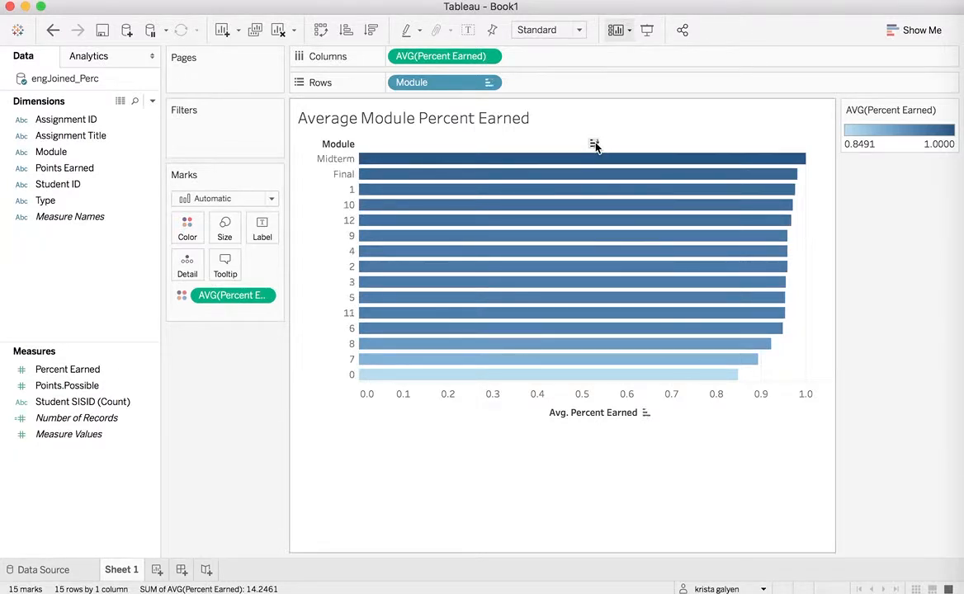
click(594, 146)
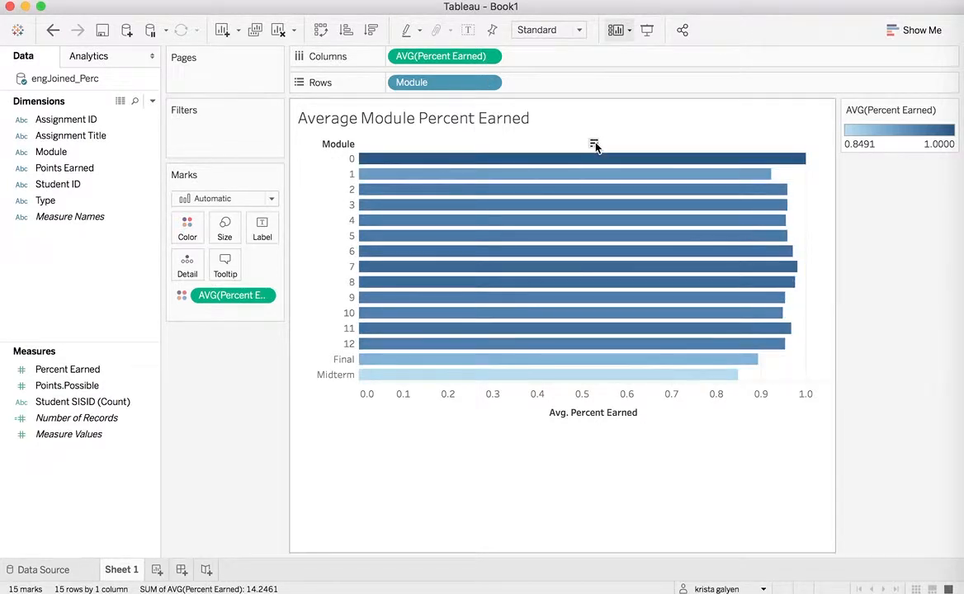
click(594, 146)
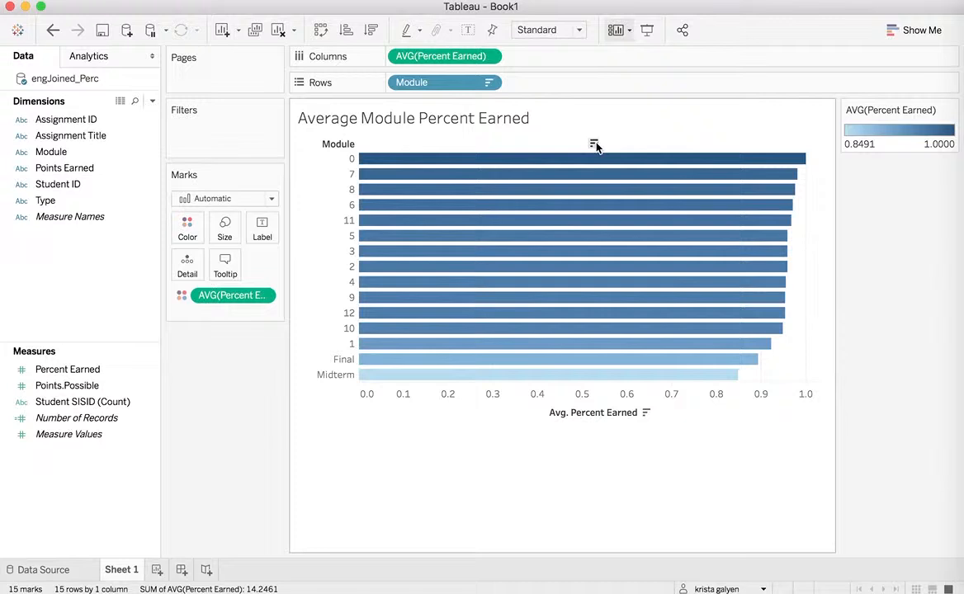
click(594, 145)
click(594, 145)
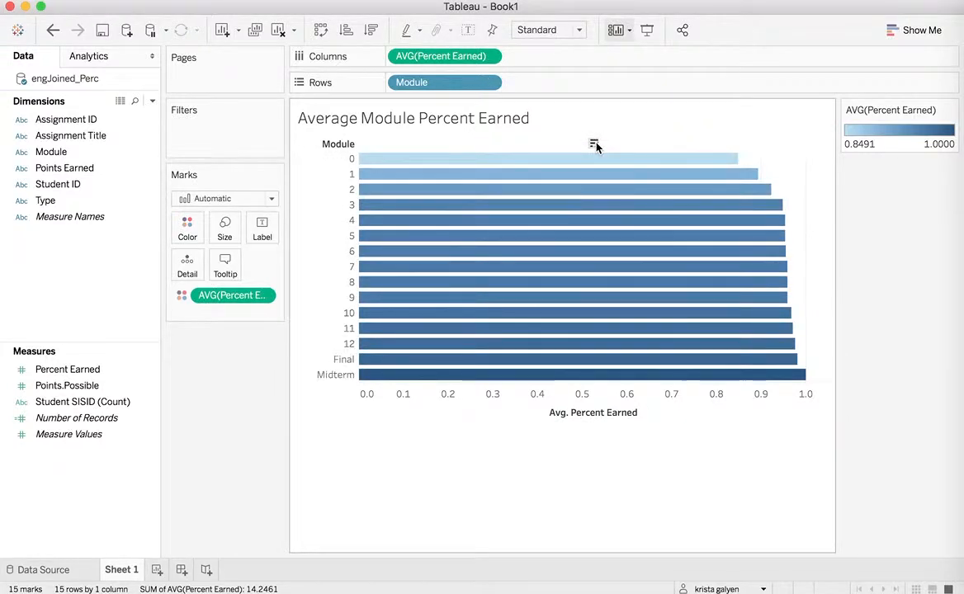
click(595, 145)
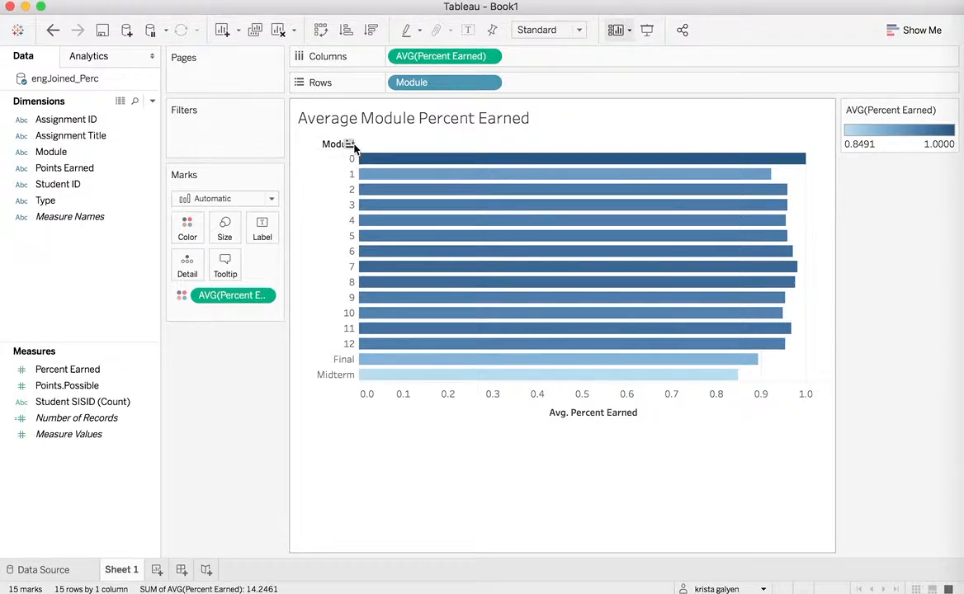
- Try sorting the chart by module name in descending order, and return to the default order
click(350, 145)
click(349, 145)
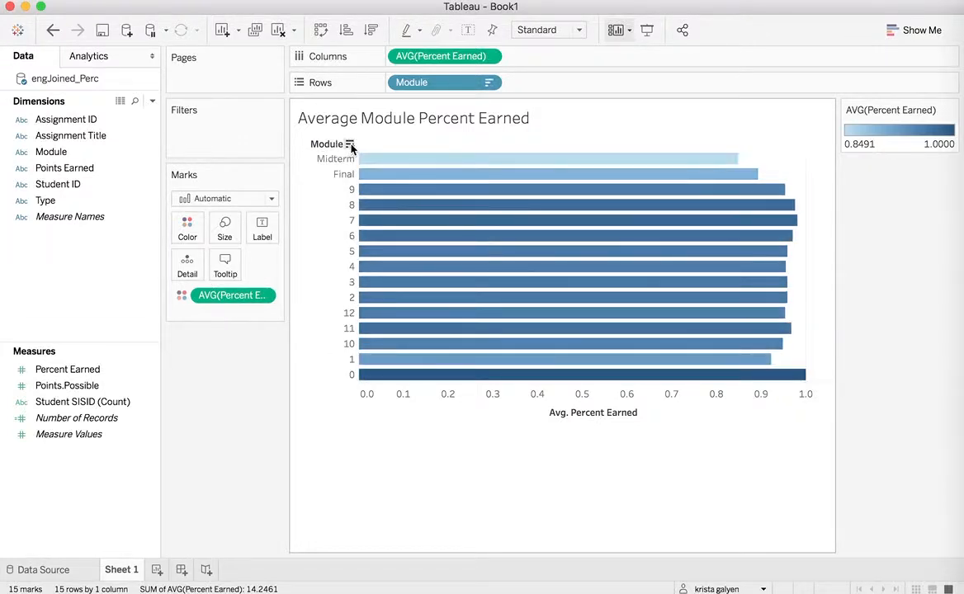
click(350, 144)
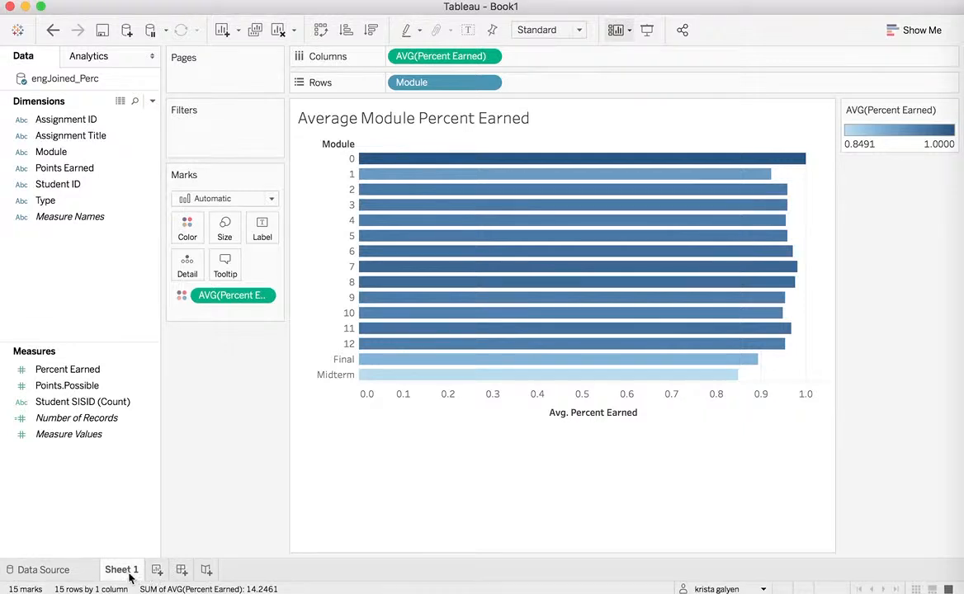
- Add a second worksheet, rename the Sheet 1 worksheet ModPerc, and return to Sheet 2
mouse_move(128, 576)
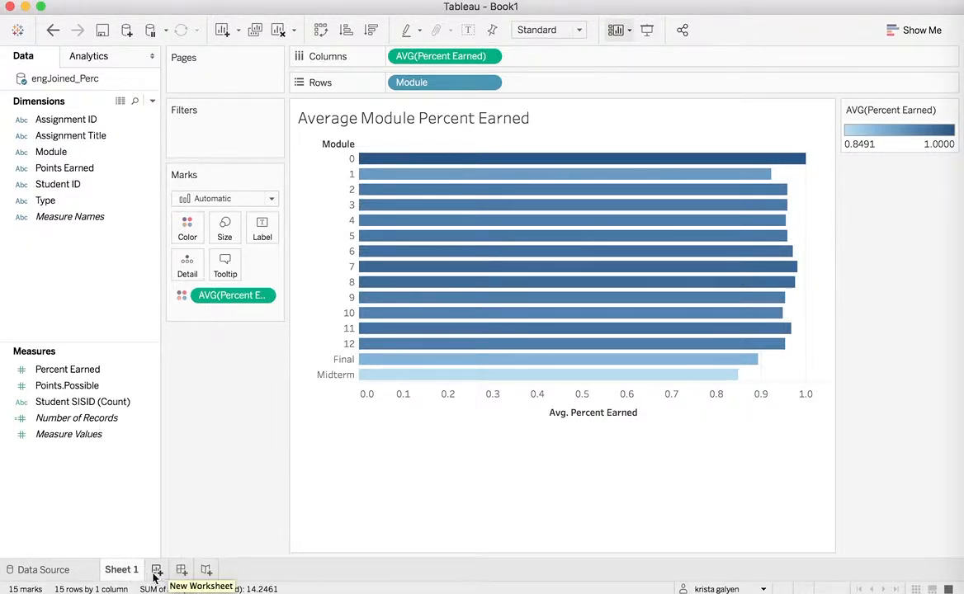
click(157, 572)
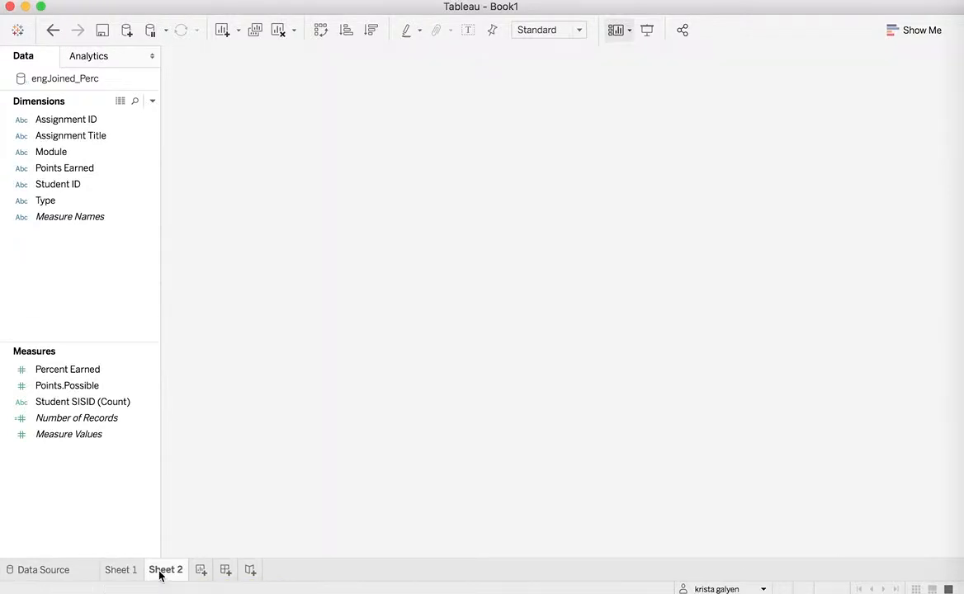
right_click(162, 576)
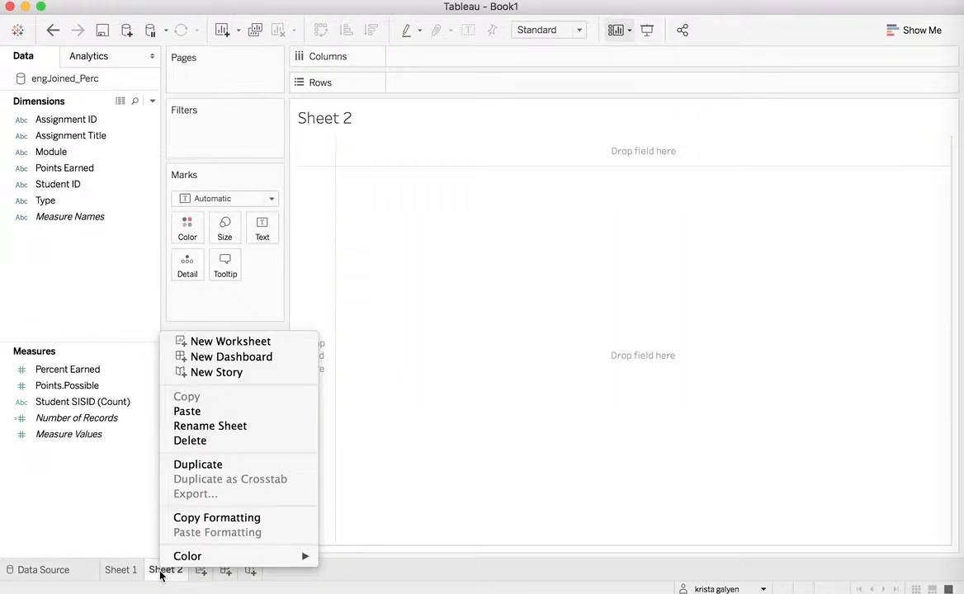
click(120, 575)
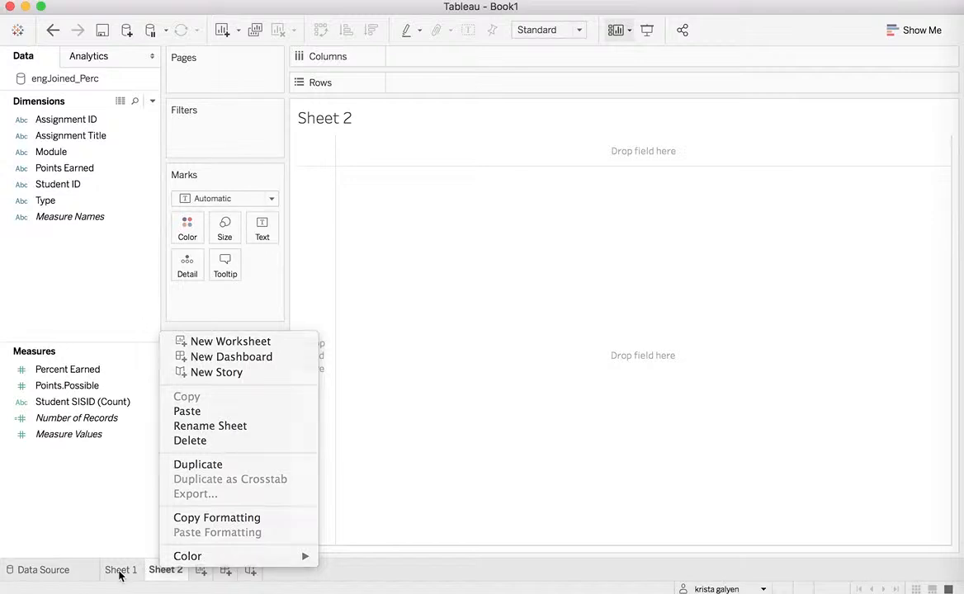
right_click(120, 575)
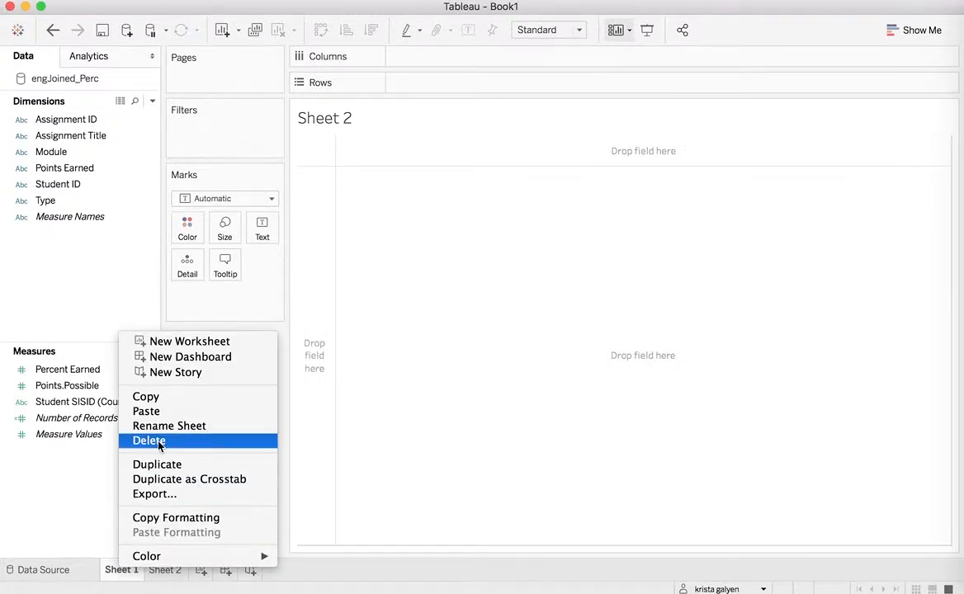
click(161, 426)
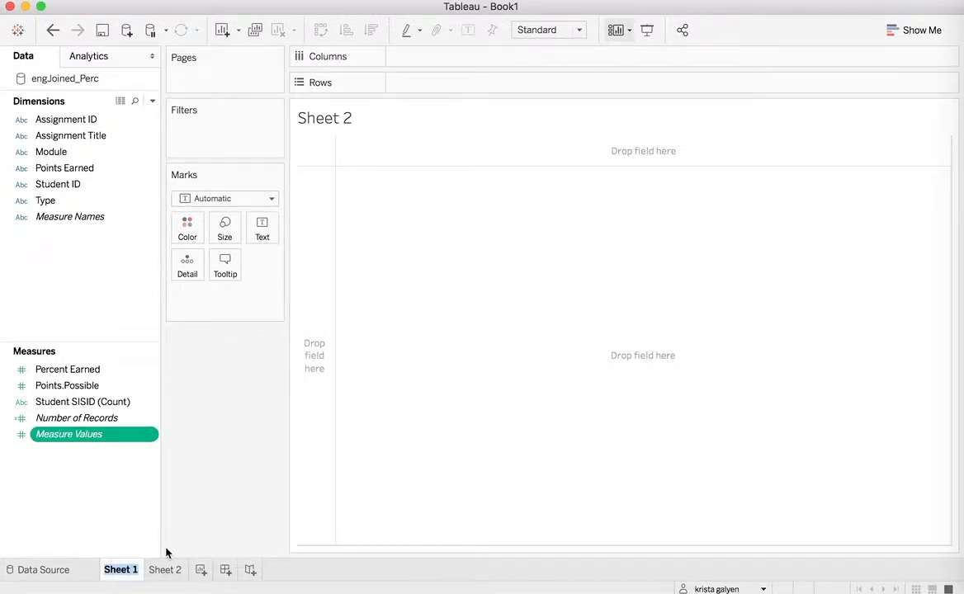
text(ModPerc)
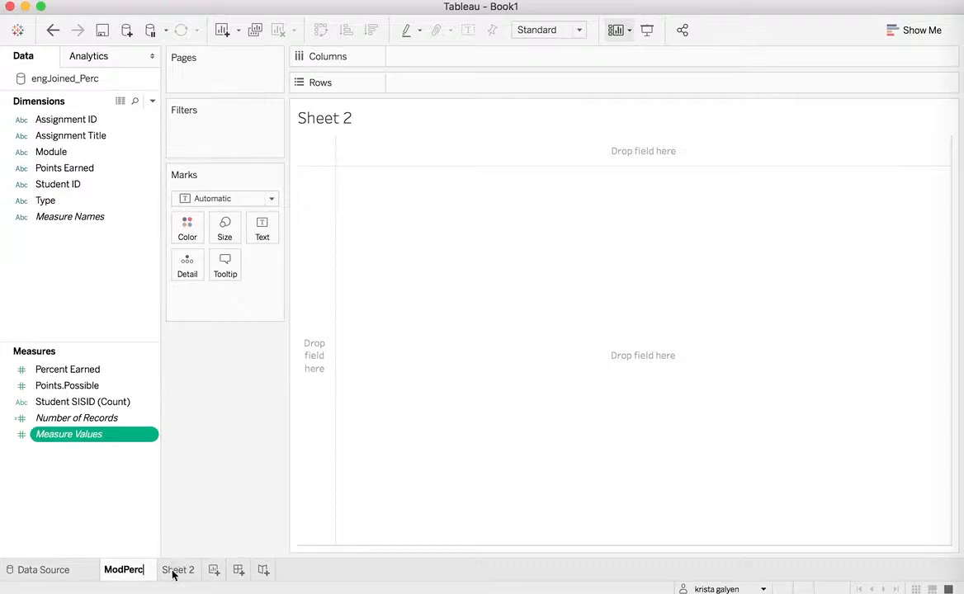
click(175, 571)
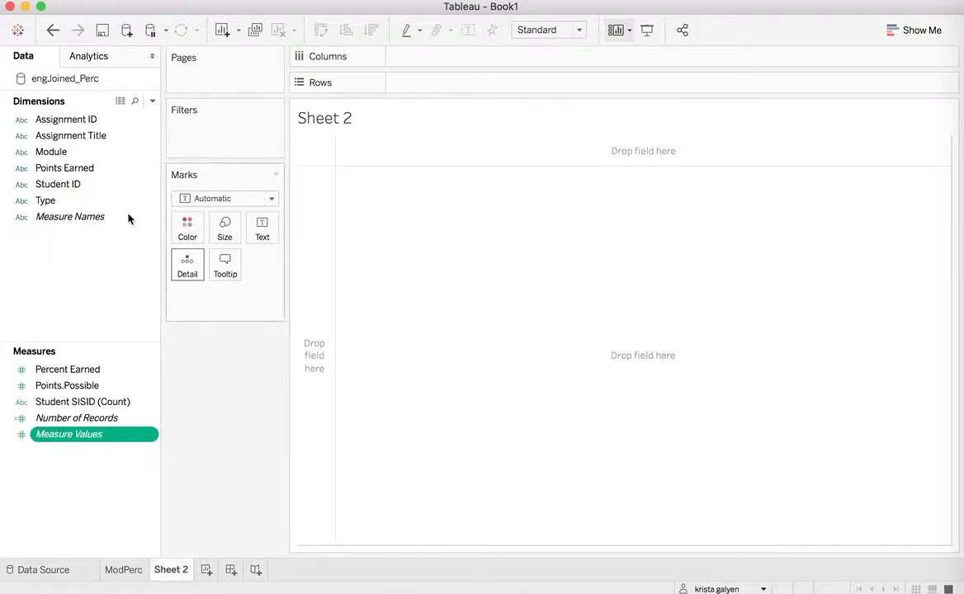
- Build a bar chart on Sheet 2 with Module on the rows and Percent Earned on the columns
drag(134, 152, 317, 369)
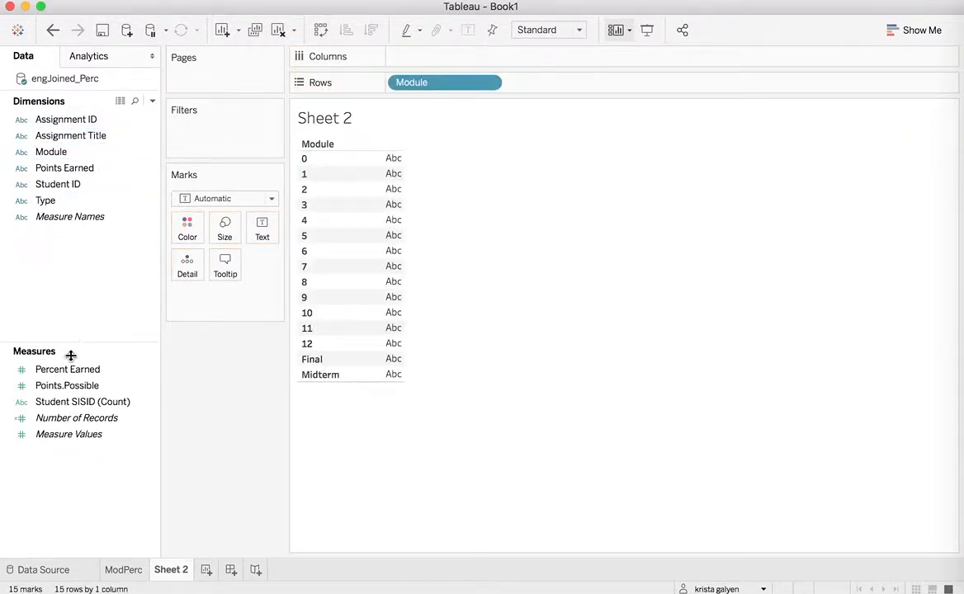
drag(66, 369, 468, 106)
drag(447, 57, 445, 57)
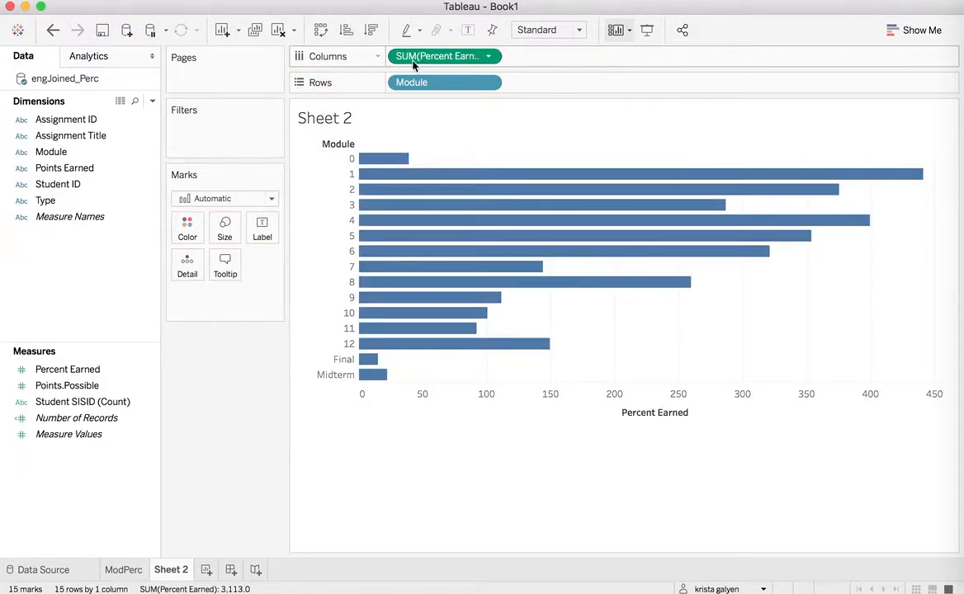
- Change the aggregation of Percent Earned on the columns from sum to average (AVG)
double_click(408, 57)
double_click(405, 56)
text(AVG([Percent Earned)
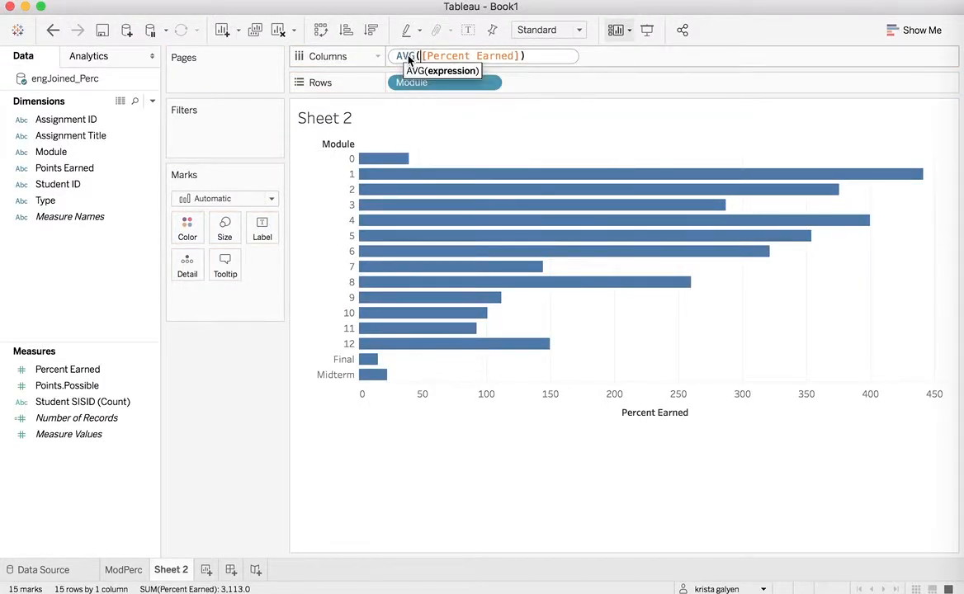
key(Return)
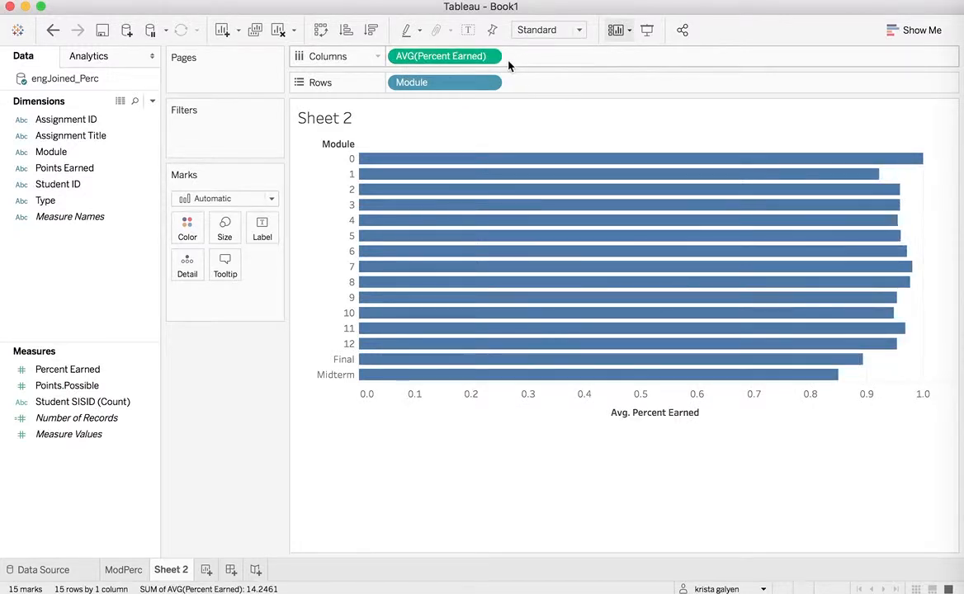
- Try coloring the bars by Assignment Title, look through the legend and segments, and remove the field from the marks
click(80, 373)
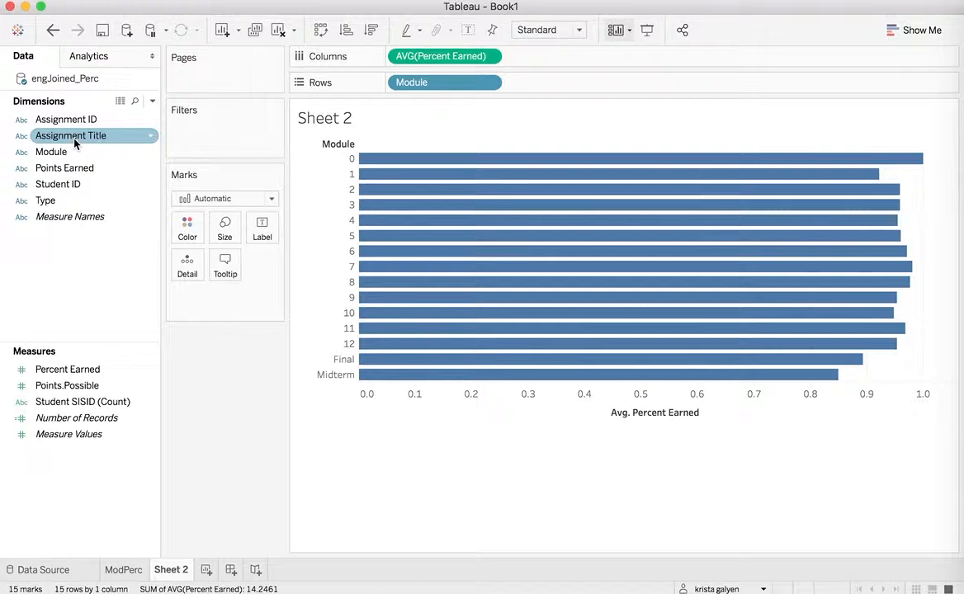
drag(74, 140, 182, 231)
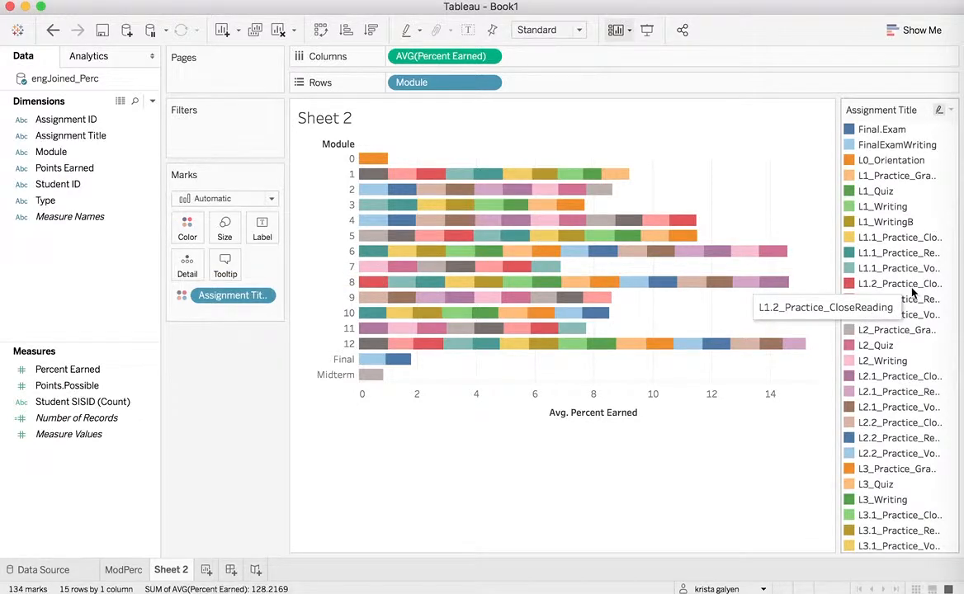
scroll(914, 291, down, 20)
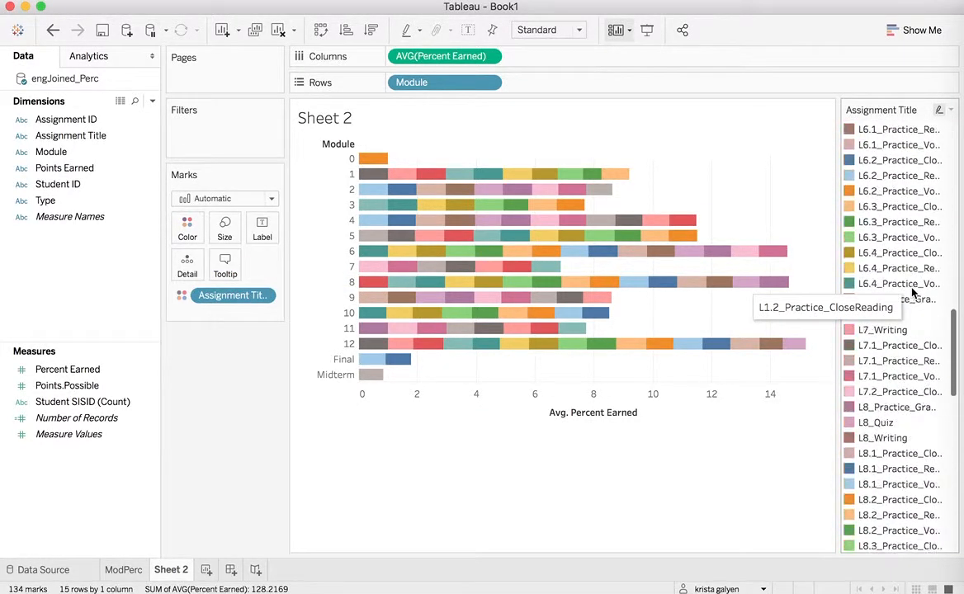
scroll(913, 292, down, 15)
scroll(913, 291, up, 20)
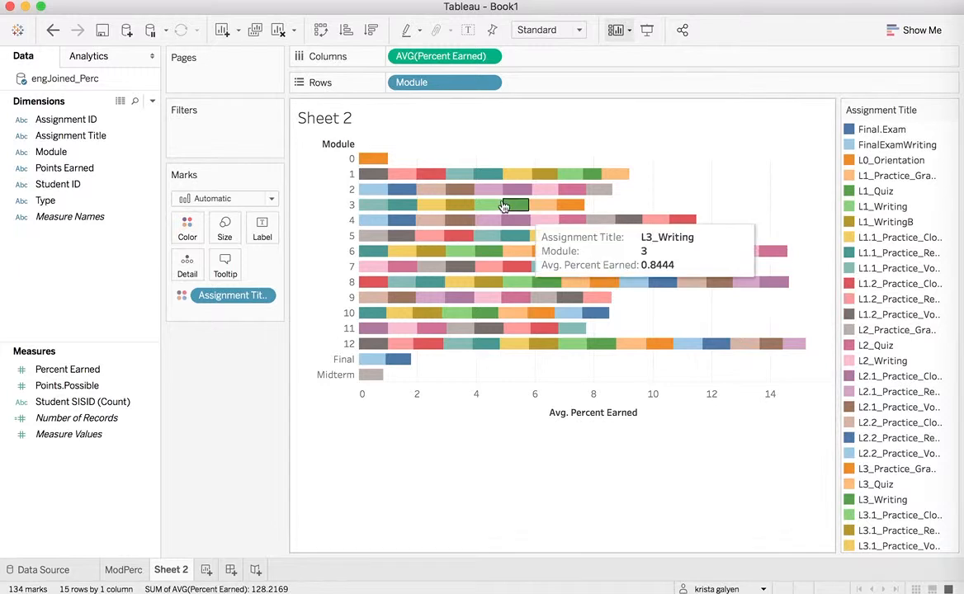
mouse_move(500, 178)
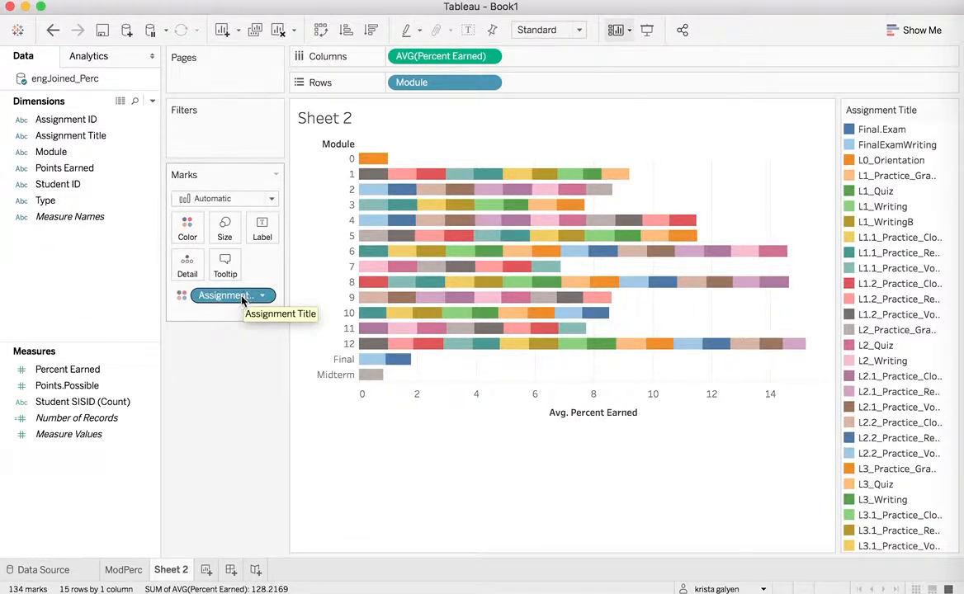
key(Delete)
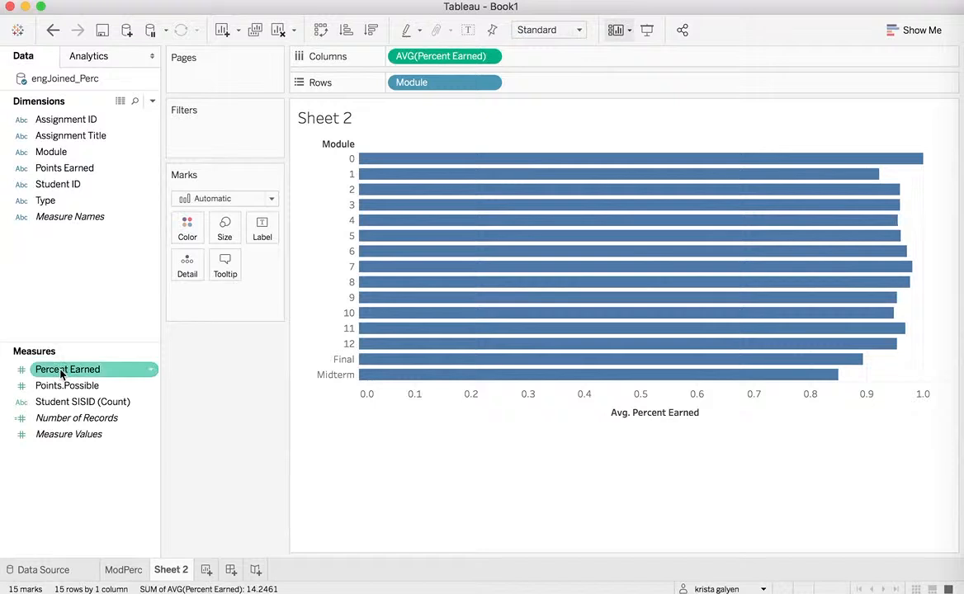
- Color the module bars by Percent Earned and sort them in descending order of average percent earned
drag(38, 370, 188, 230)
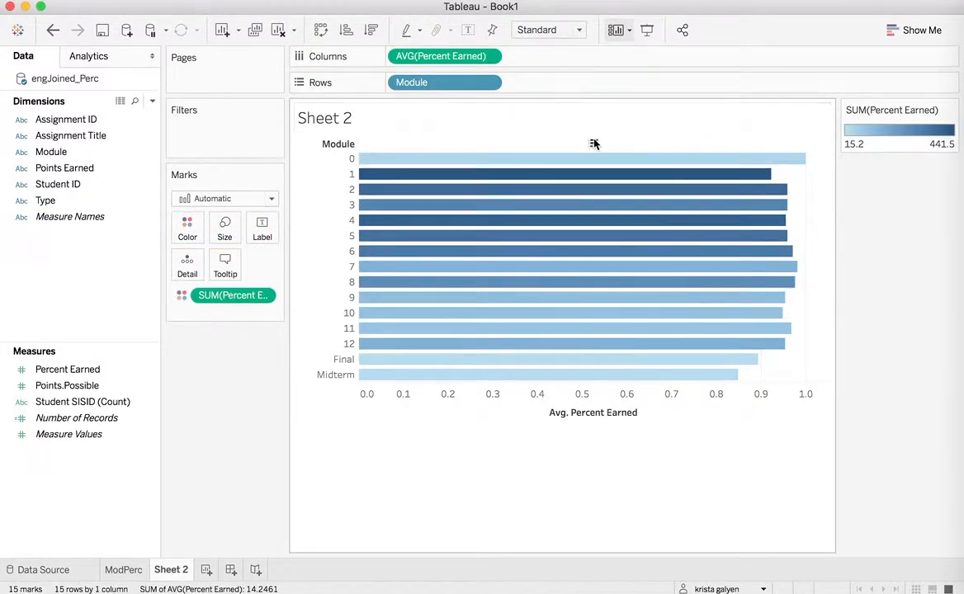
click(596, 143)
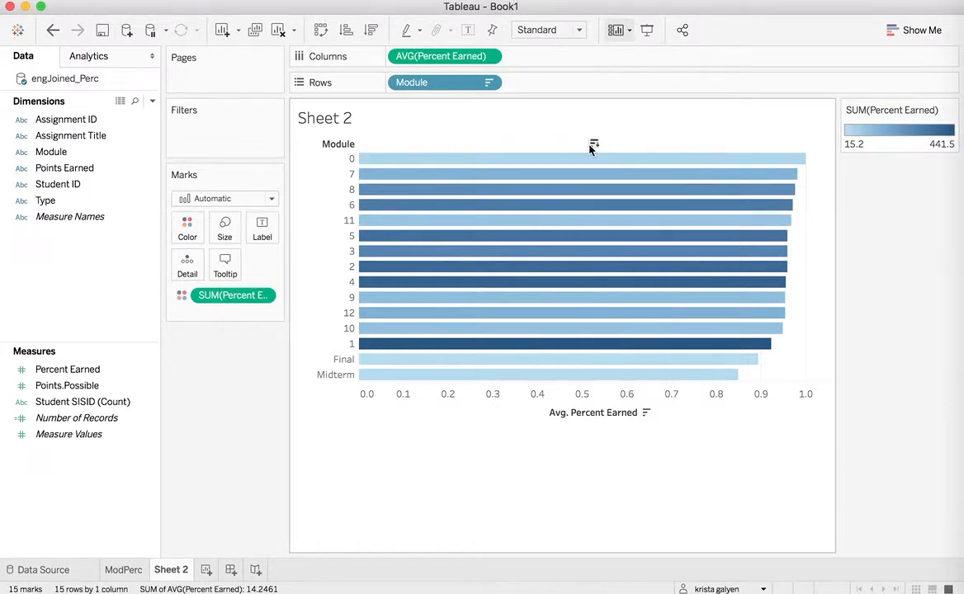
double_click(344, 123)
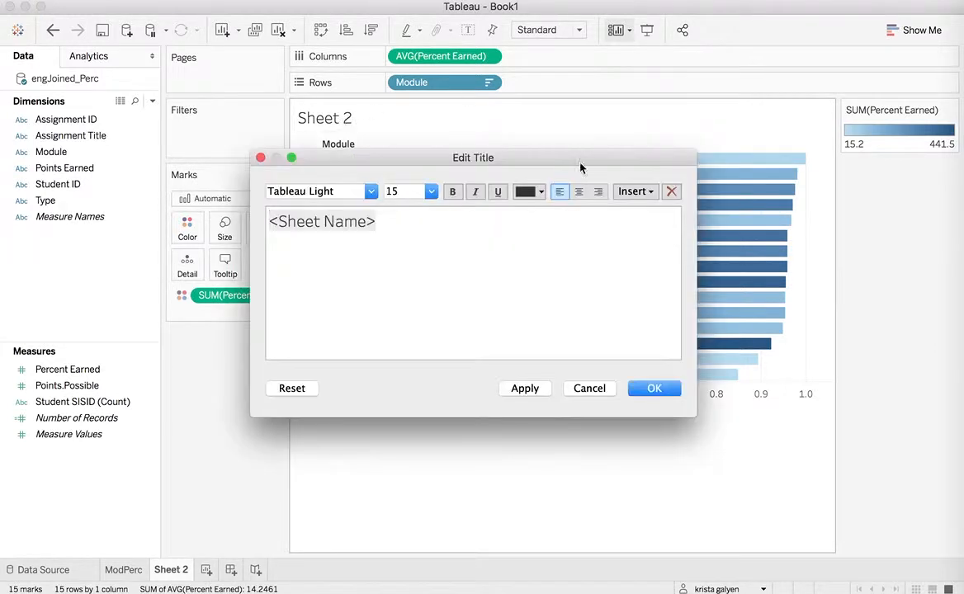
click(590, 389)
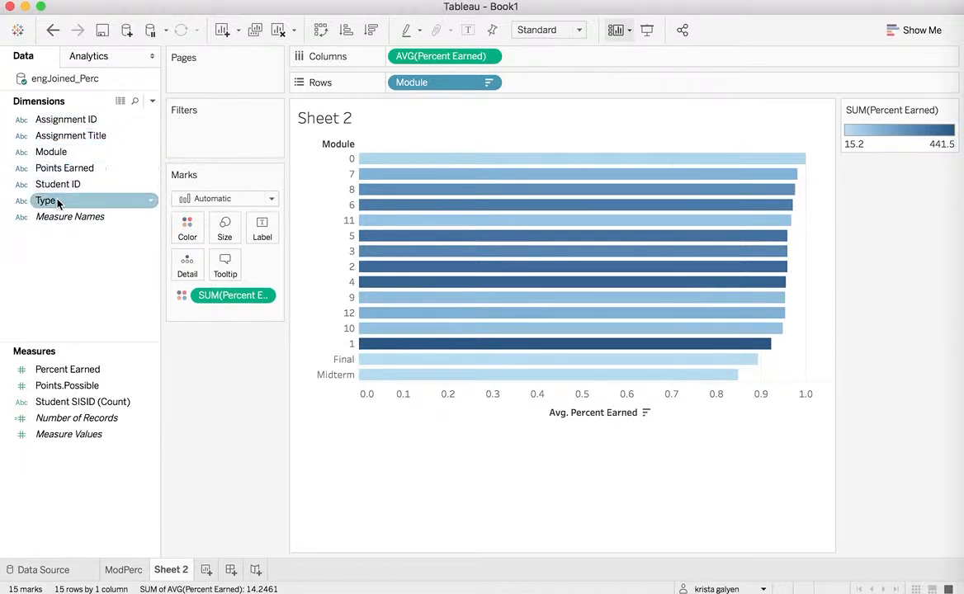
- Replace Module with Type on the rows and sort the types in descending order of average percent earned
drag(49, 201, 536, 86)
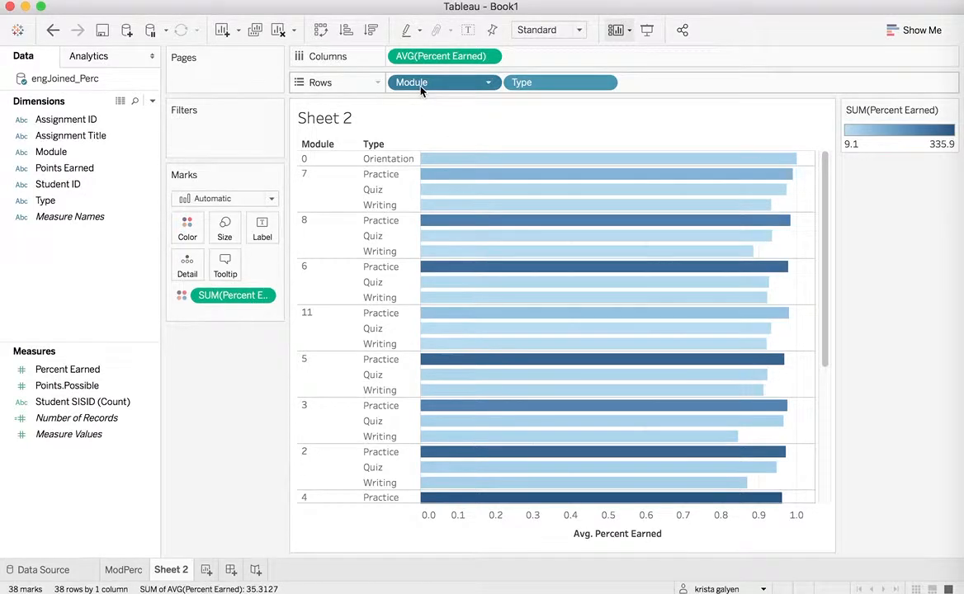
key(Delete)
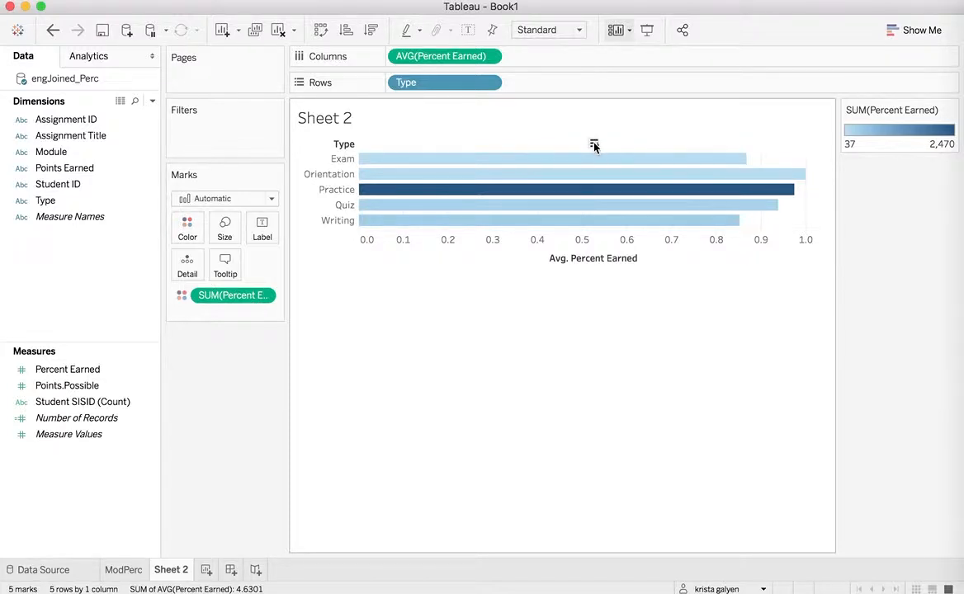
click(593, 146)
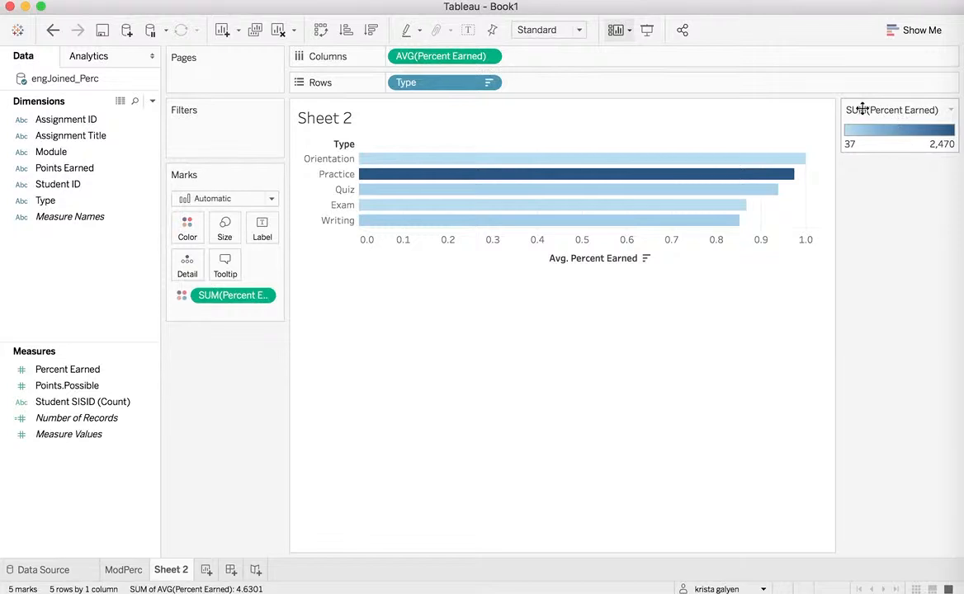
- Change the Percent Earned field that colors the bars to the AVG aggregation
double_click(207, 296)
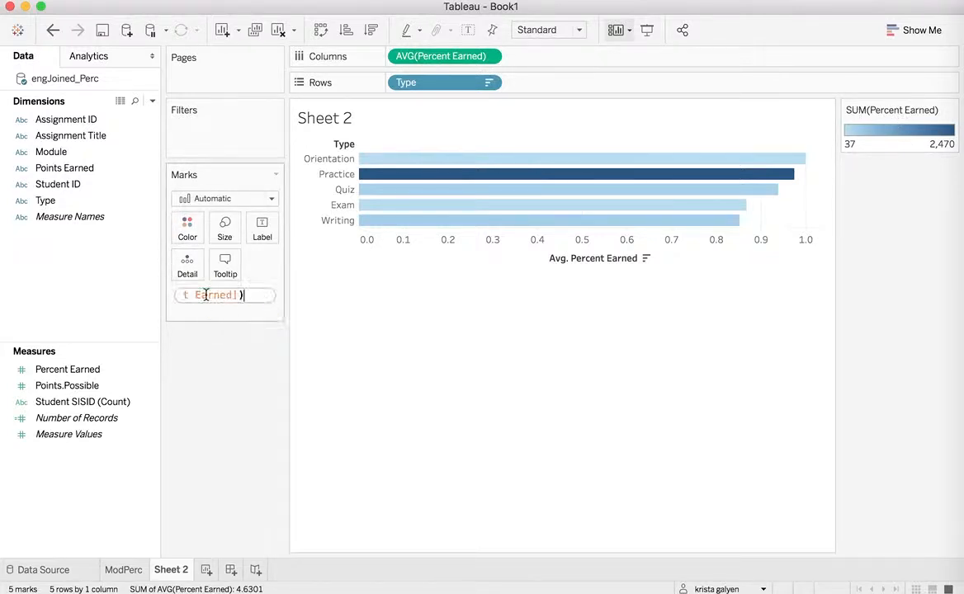
drag(204, 296, 155, 300)
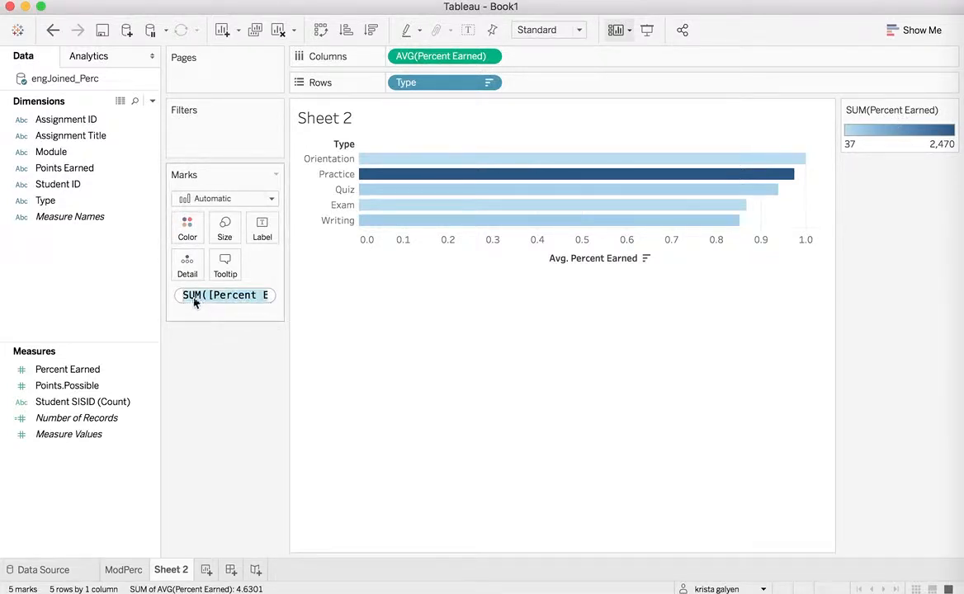
double_click(194, 298)
text(AVG)
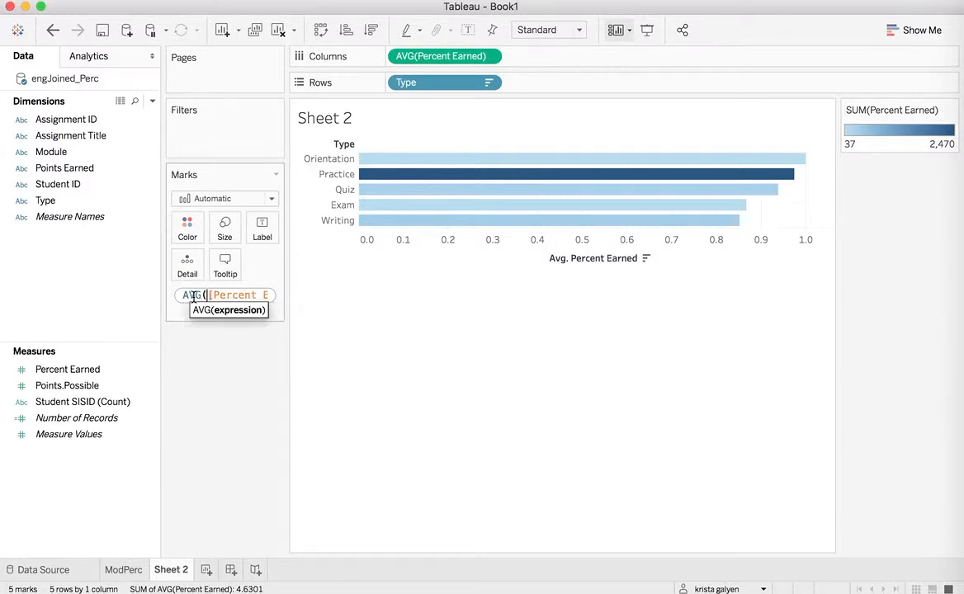
key(Return)
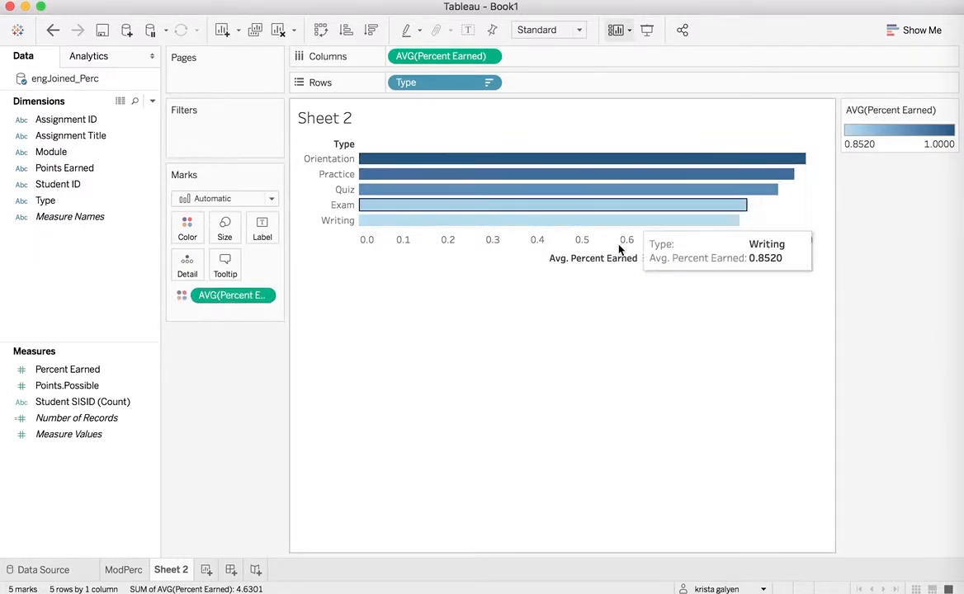
- Replace the worksheet's title with "Average Percent Earned by Assignment Type"
double_click(346, 120)
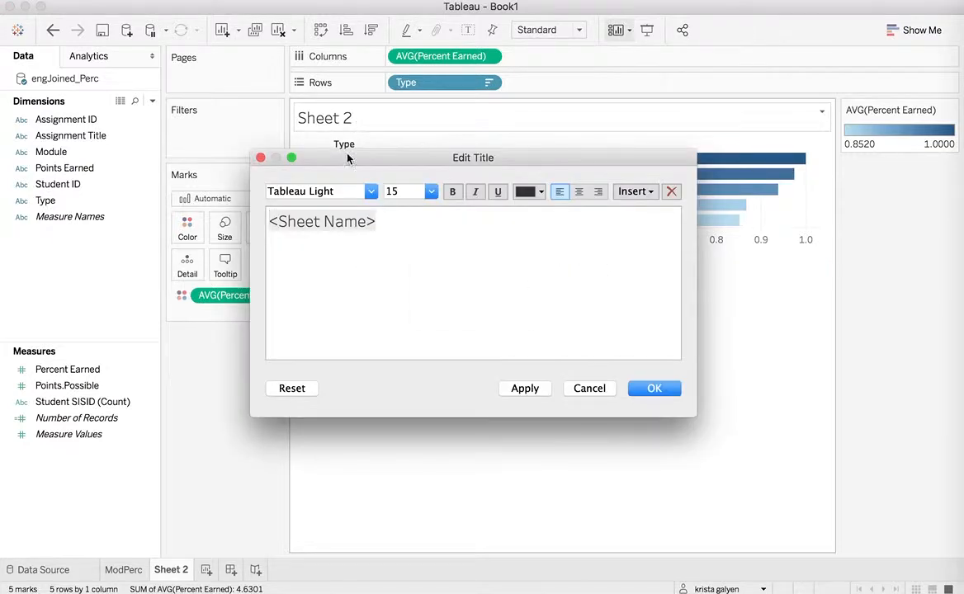
text(Average Pe)
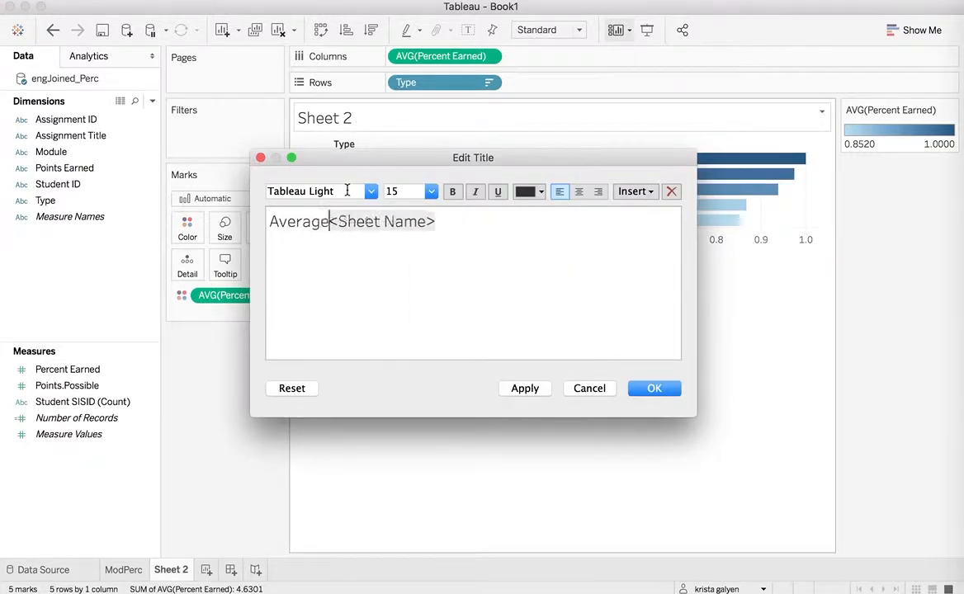
text(rcent Earned by T)
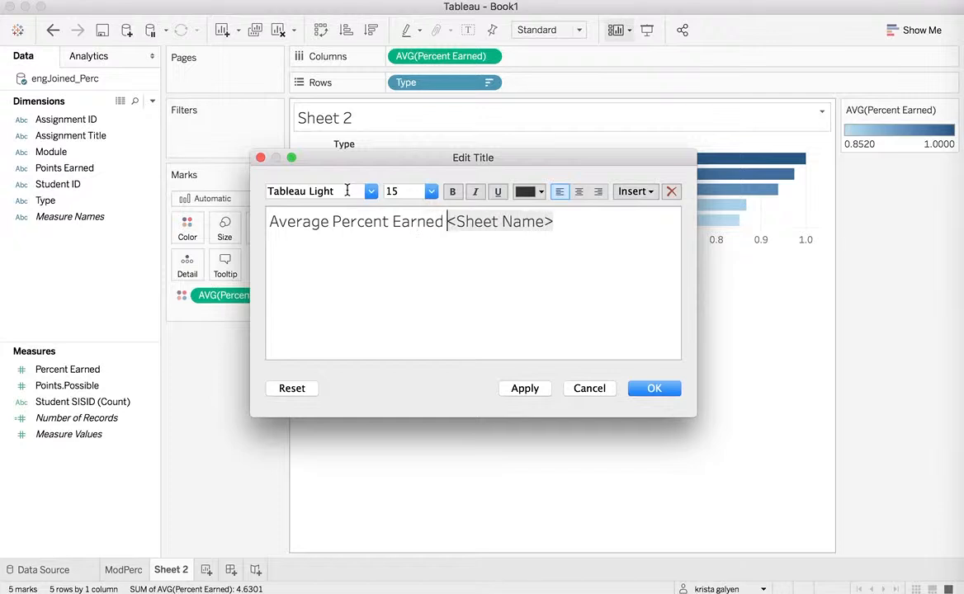
text(ype)
key(BackSpace)
key(BackSpace)
key(BackSpace)
key(BackSpace)
text(Assignme)
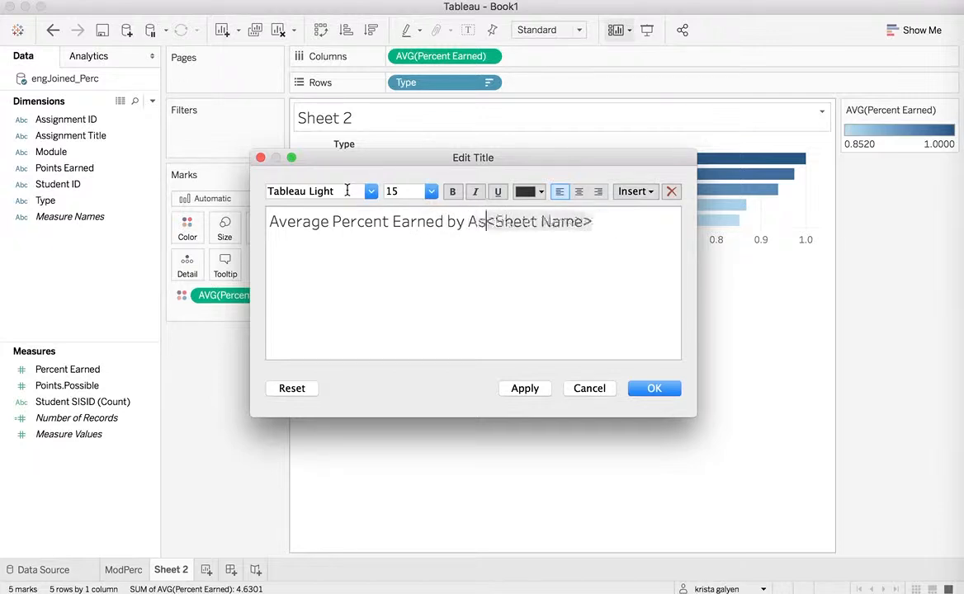
text(nt Type)
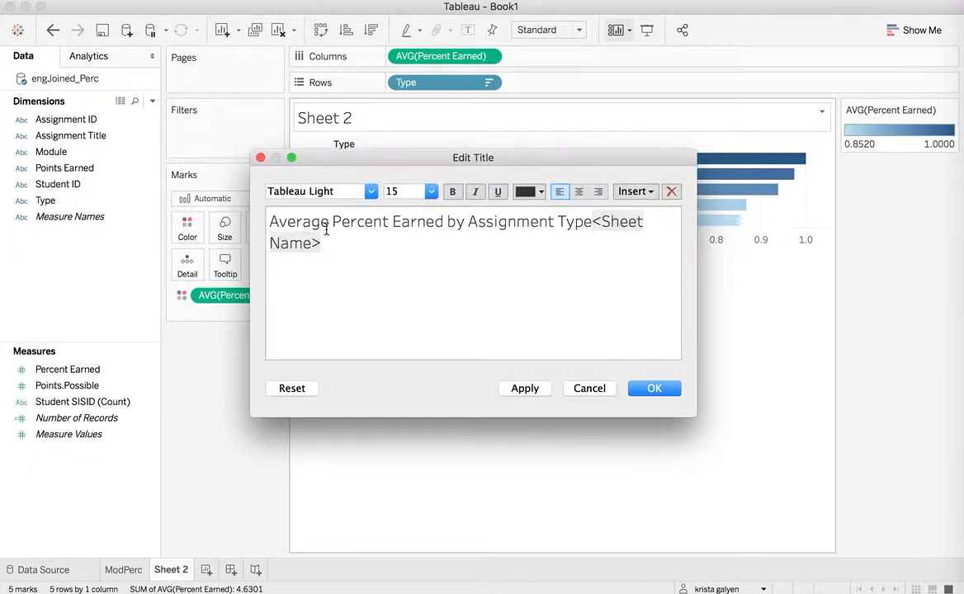
double_click(326, 238)
key(BackSpace)
key(super+a)
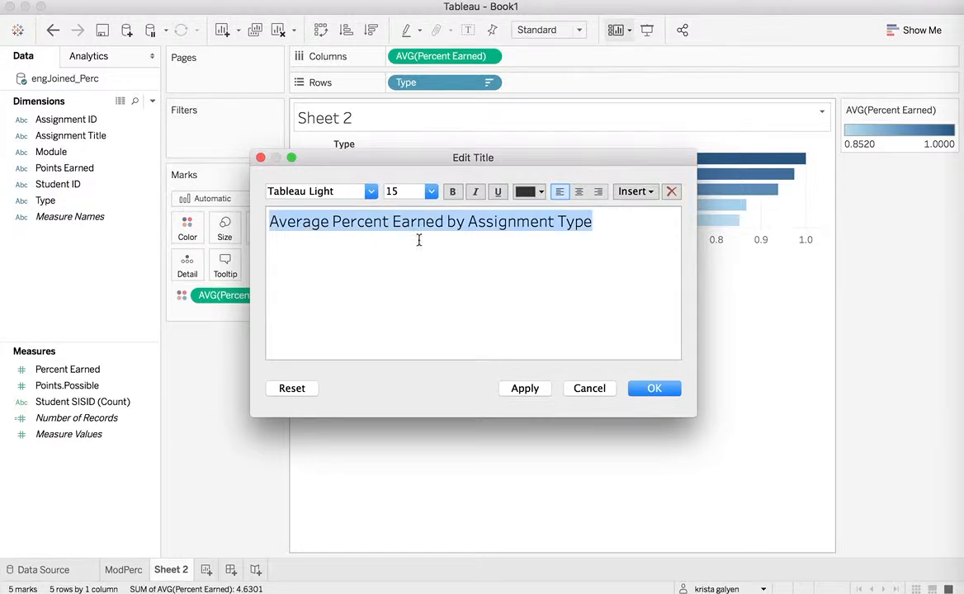
click(634, 391)
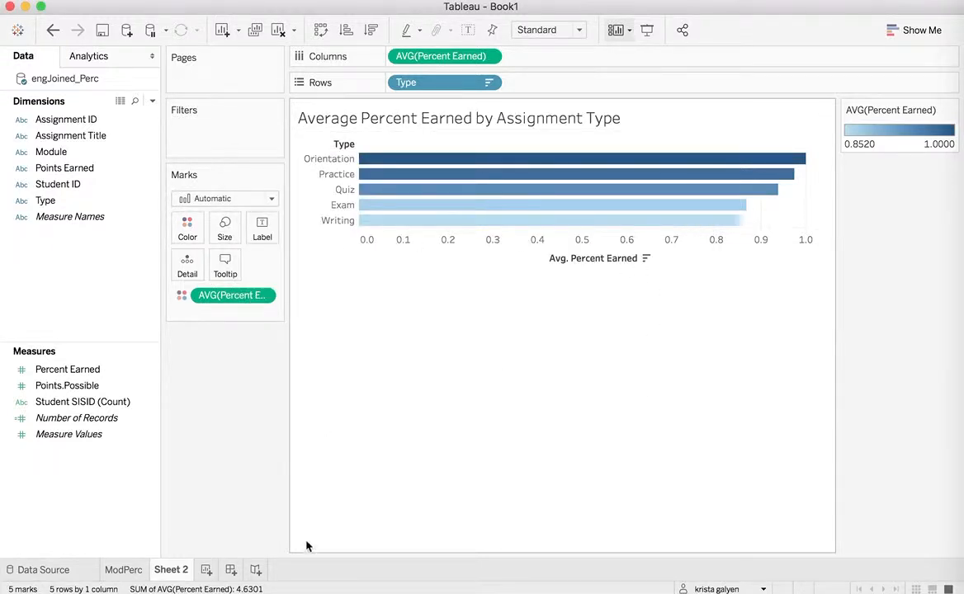
- Duplicate Sheet 2 and retitle the copy "Average Percent Earned by Assignment Type and Module"
right_click(171, 572)
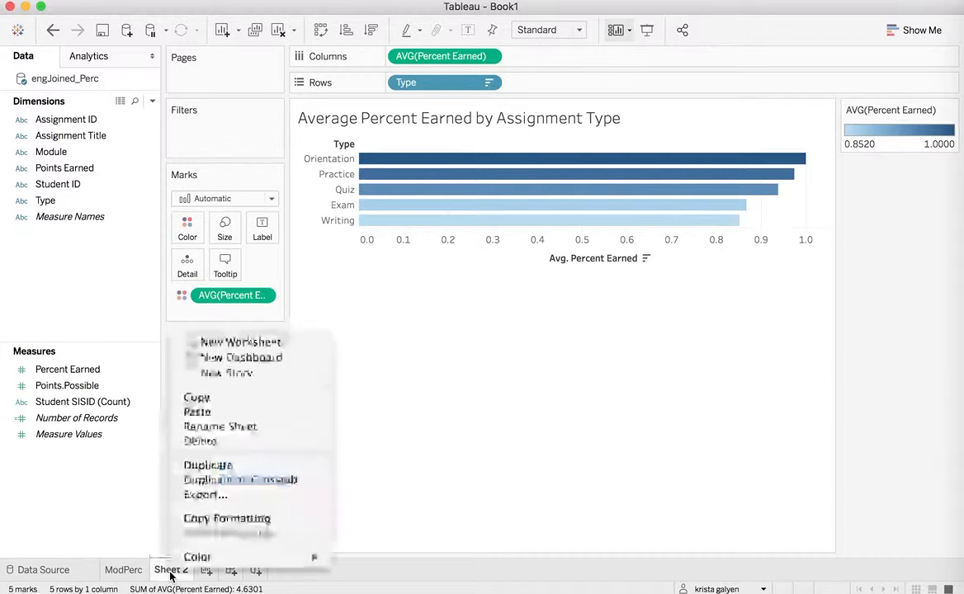
click(223, 465)
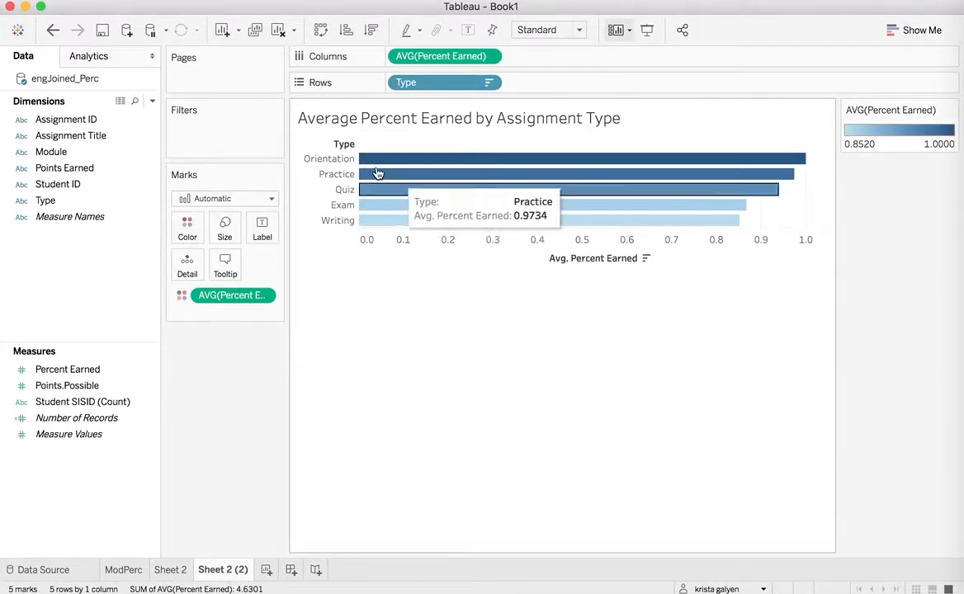
double_click(417, 121)
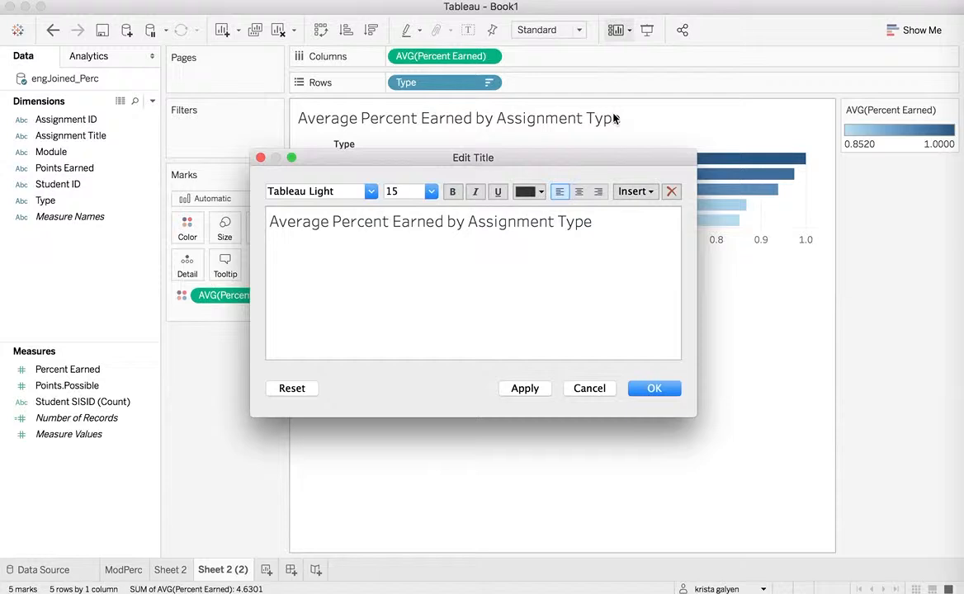
click(593, 230)
text(and Module)
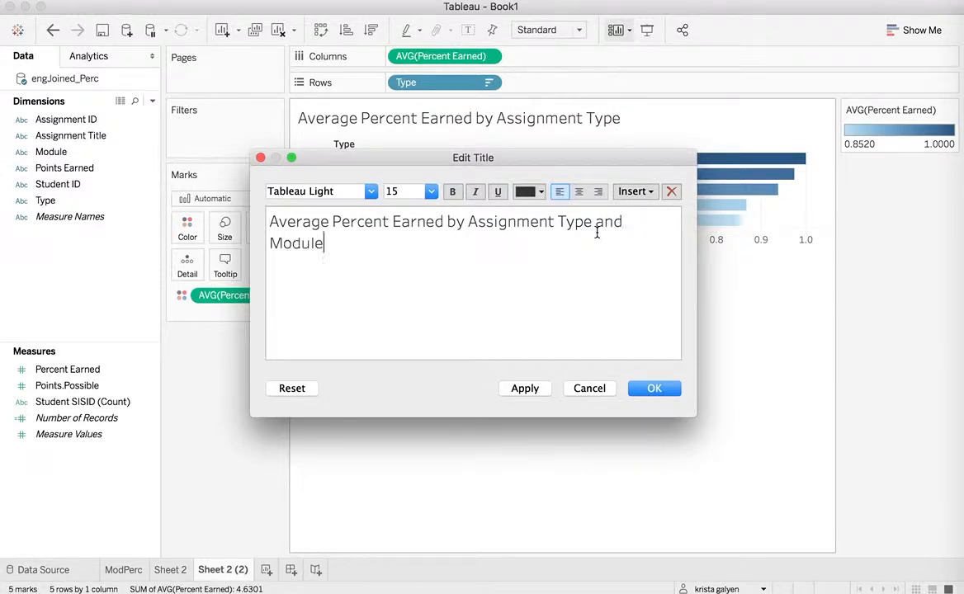
click(656, 388)
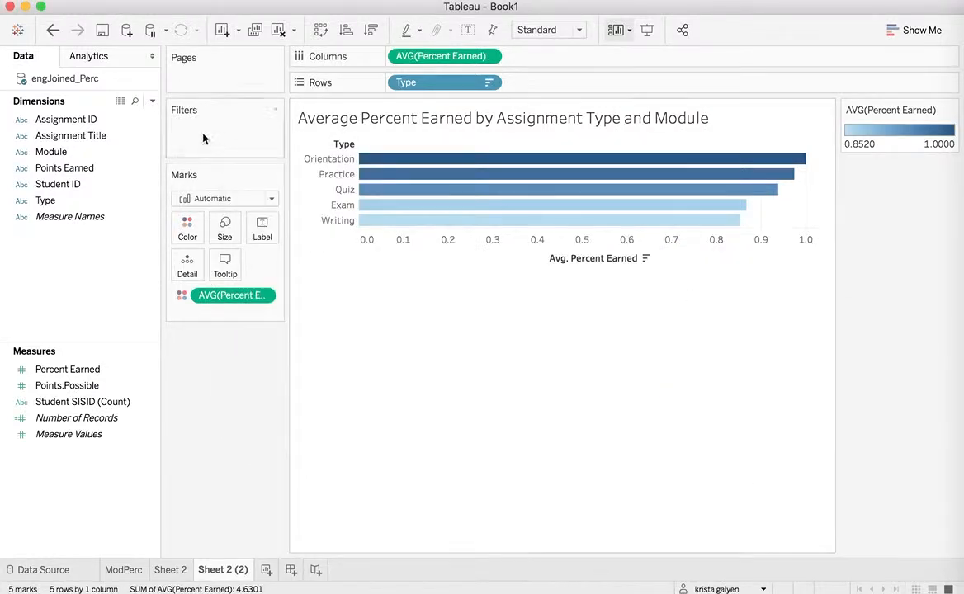
- Add Module to the rows ahead of Type to break the bars down by module and assignment type
drag(45, 151, 388, 83)
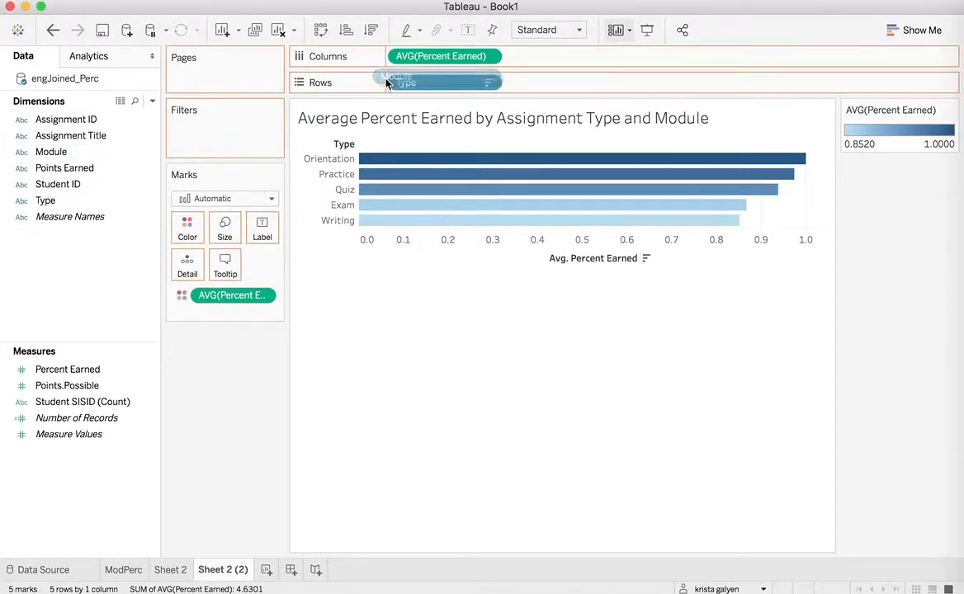
click(59, 140)
drag(52, 151, 388, 80)
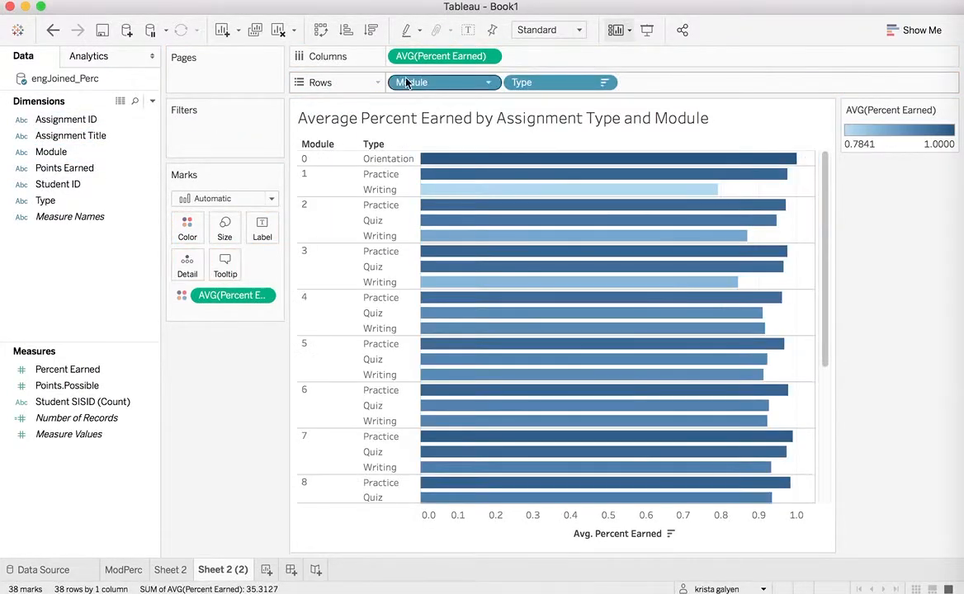
mouse_move(495, 202)
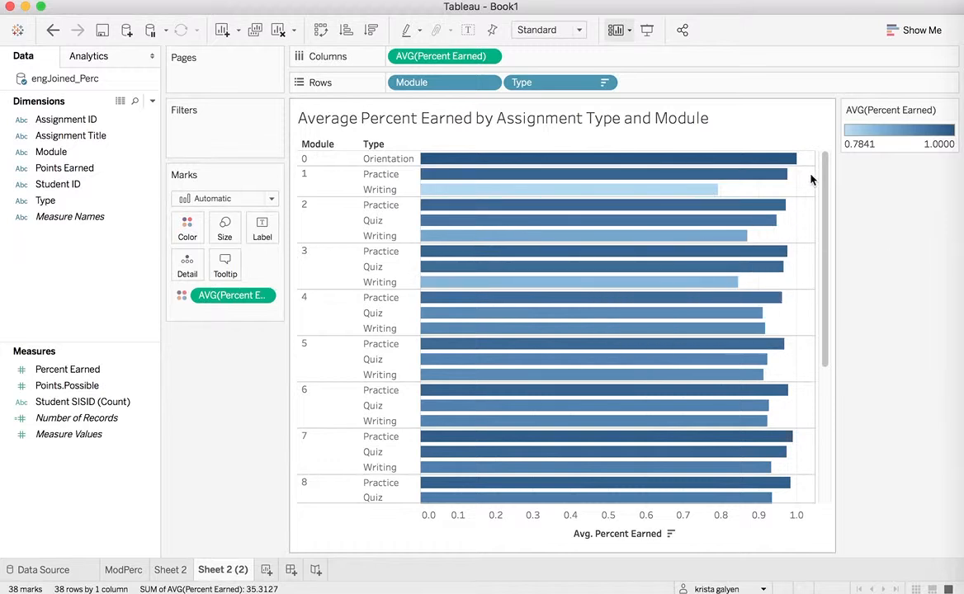
drag(827, 175, 838, 356)
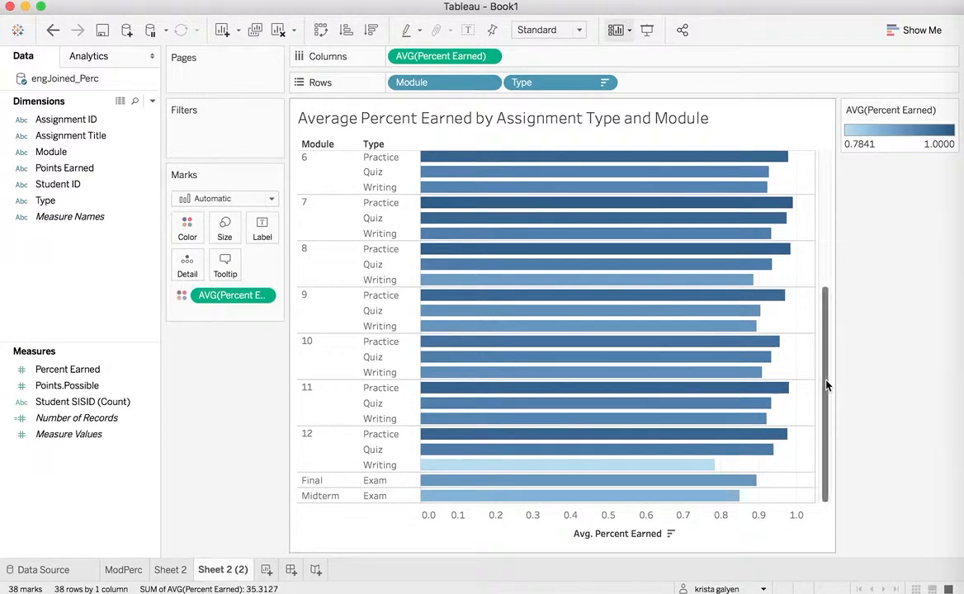
drag(827, 386, 827, 203)
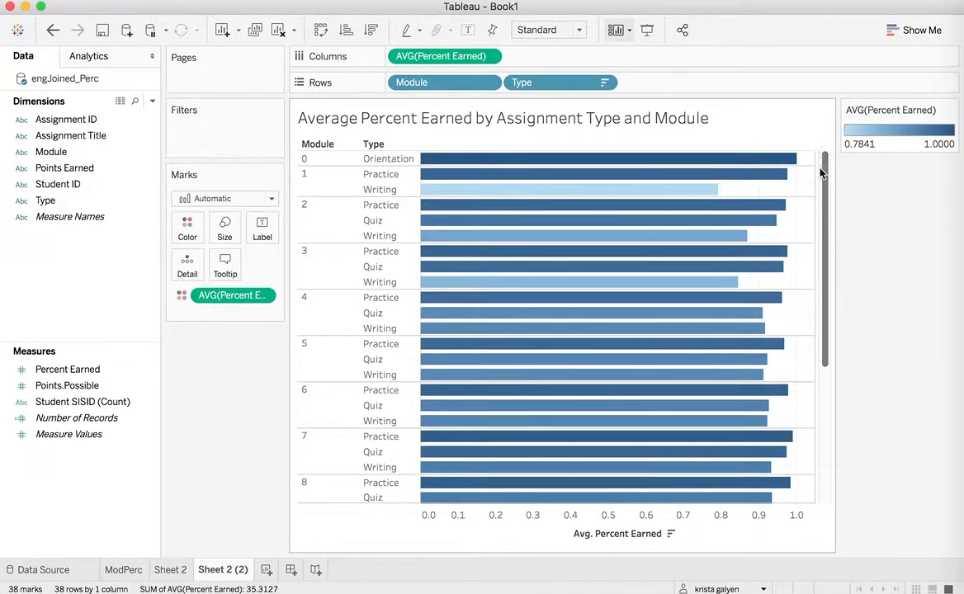
drag(823, 265, 829, 435)
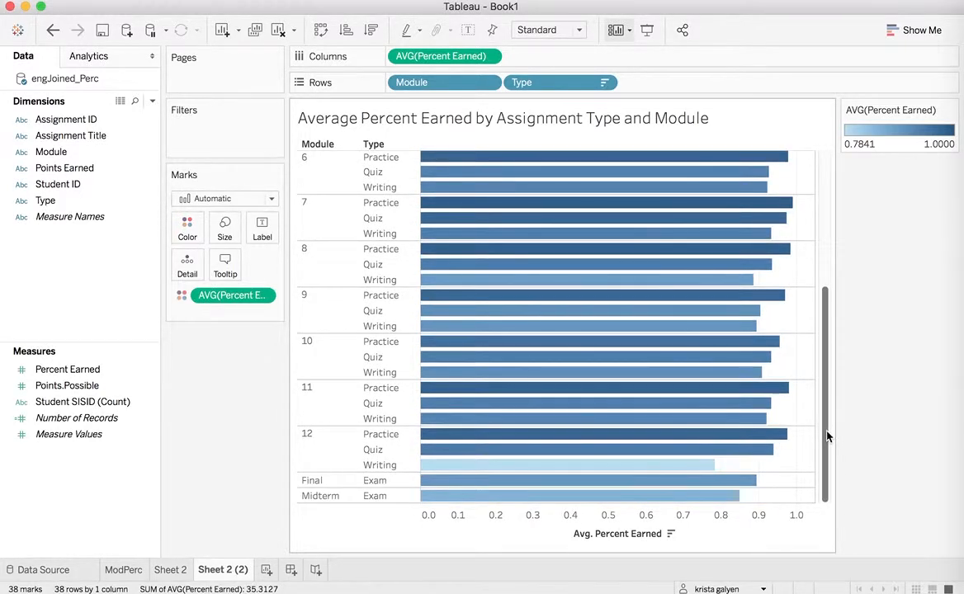
scroll(759, 129, up, 10)
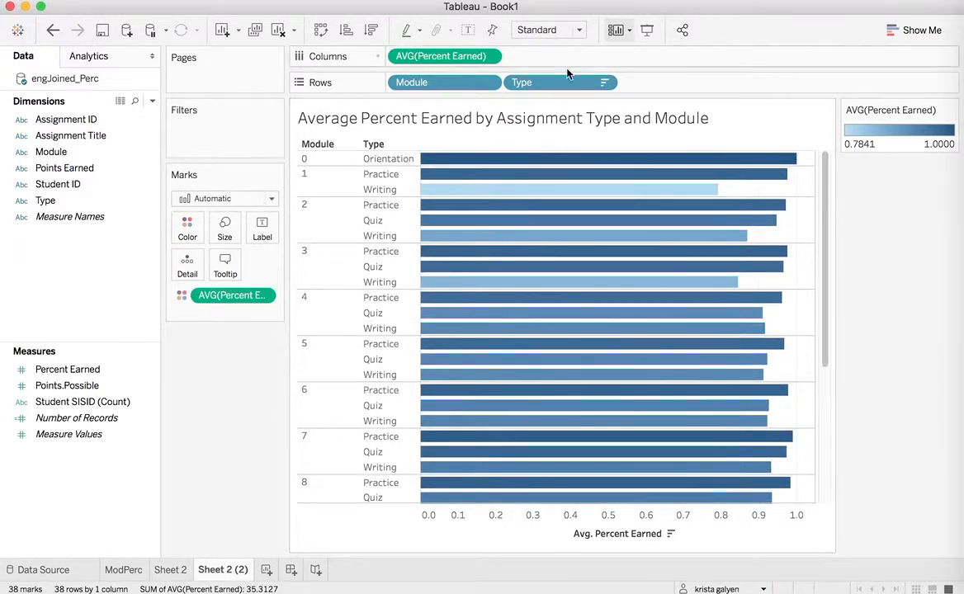
- Put Type ahead of Module on the rows and sort the modules in descending order of average percent earned
drag(545, 86, 394, 82)
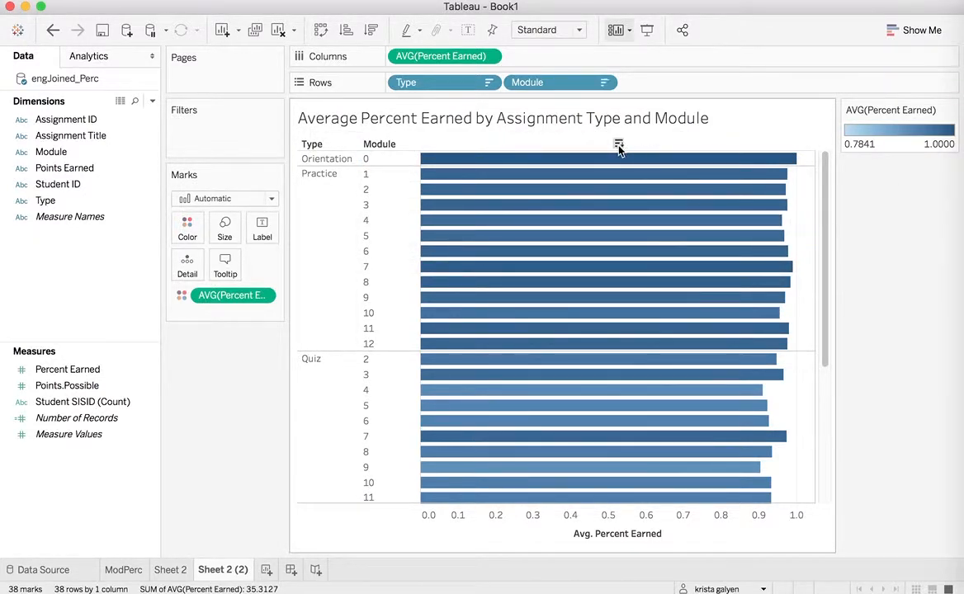
click(619, 146)
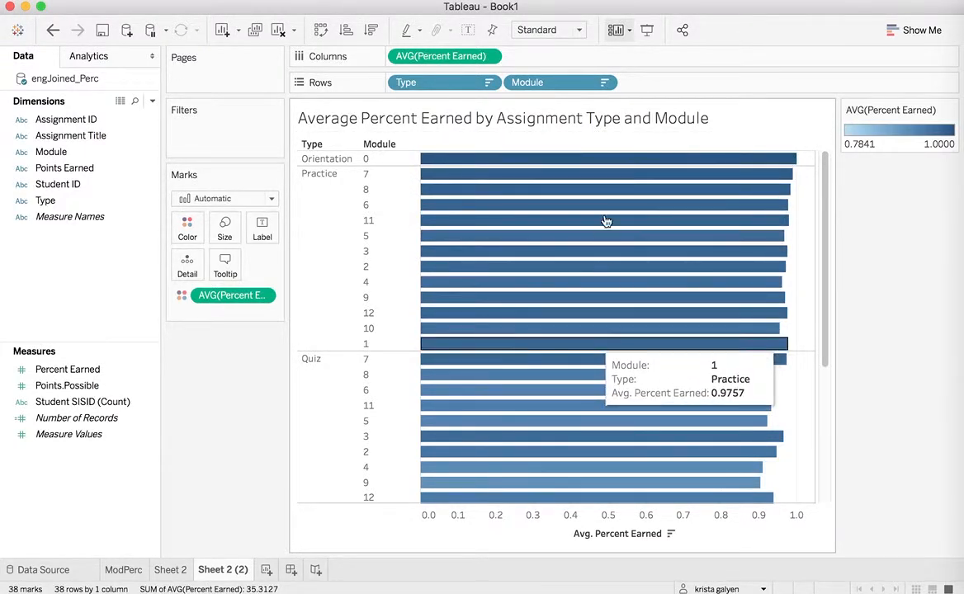
scroll(828, 206, down, 5)
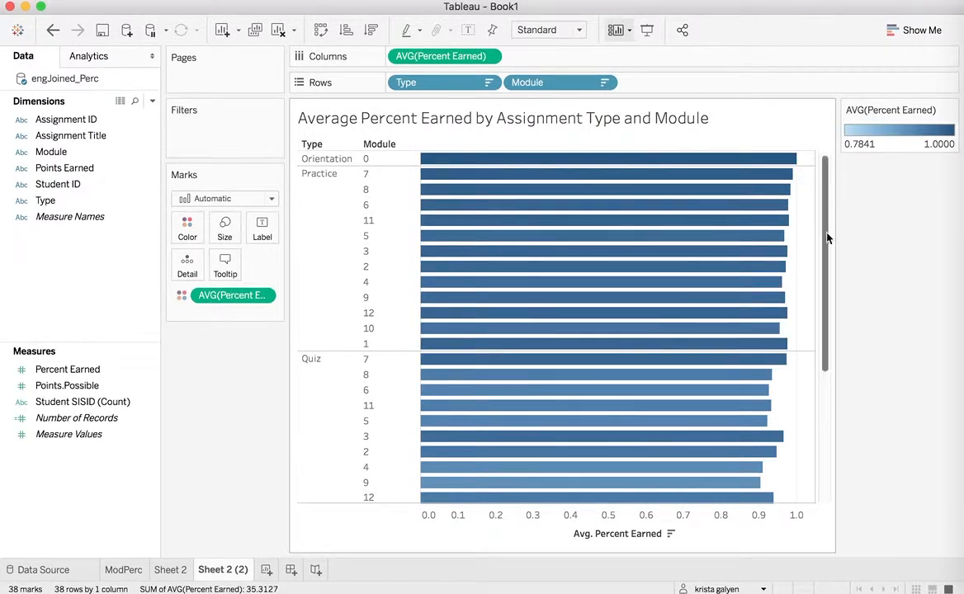
drag(847, 336, 818, 96)
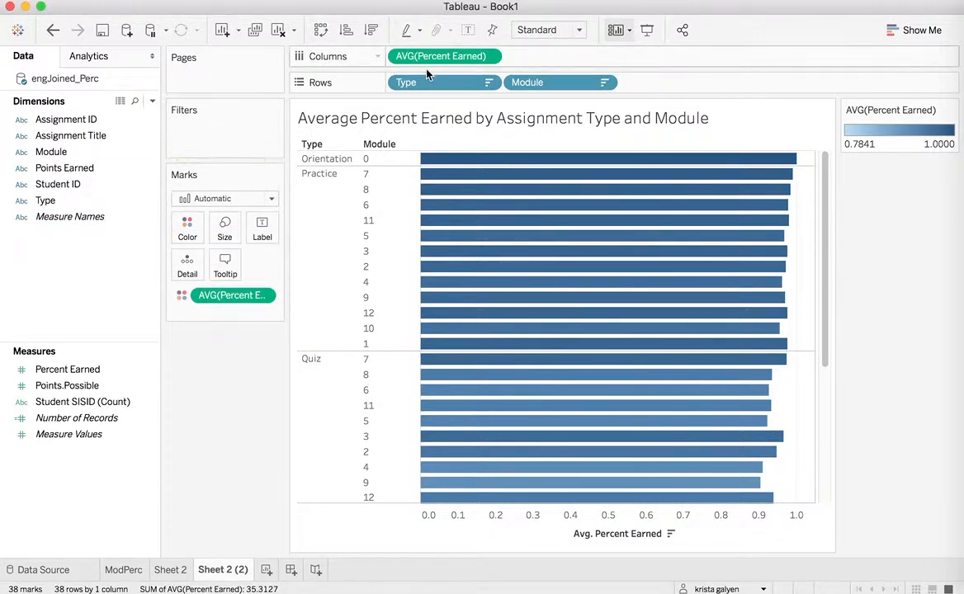
- Move Type back behind Module on the rows and color the bars by Type instead of average percent earned
drag(451, 84, 645, 89)
click(71, 387)
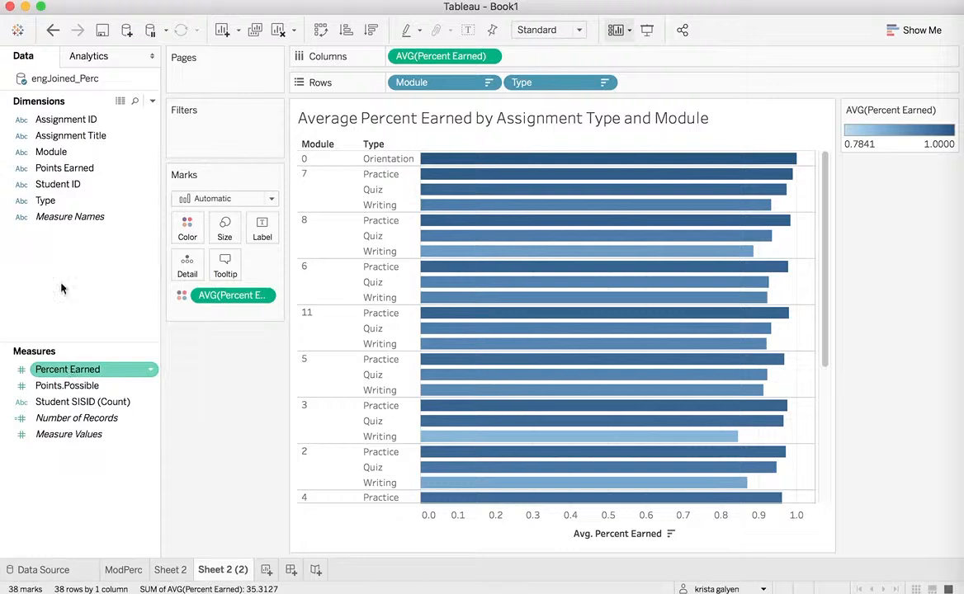
click(55, 203)
drag(55, 205, 184, 235)
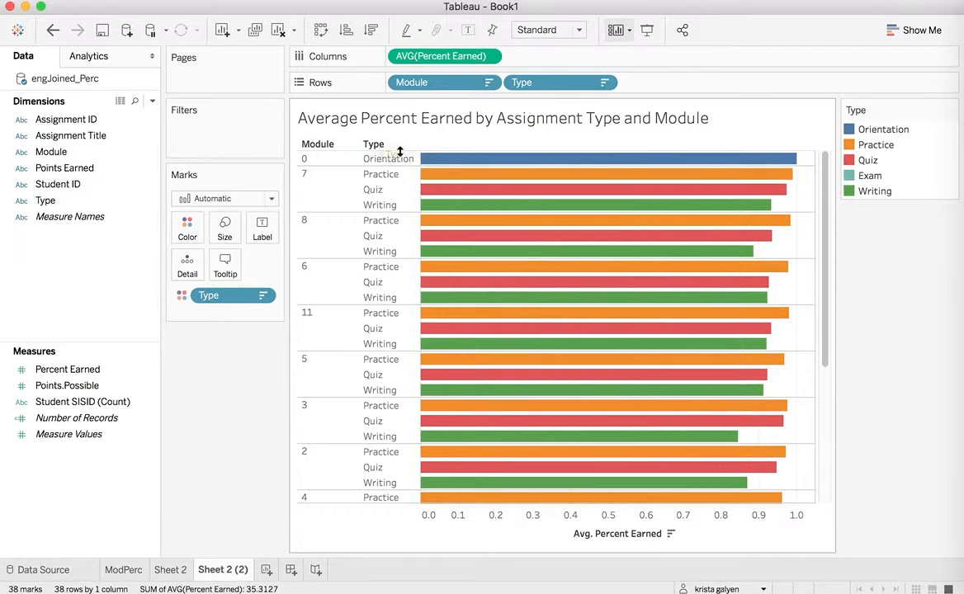
mouse_move(445, 174)
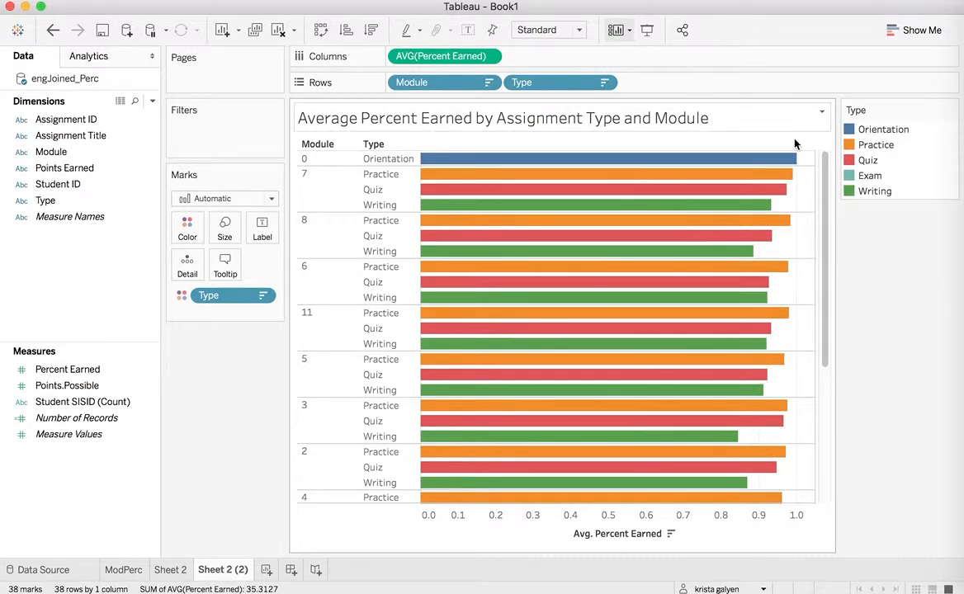
drag(826, 170, 833, 391)
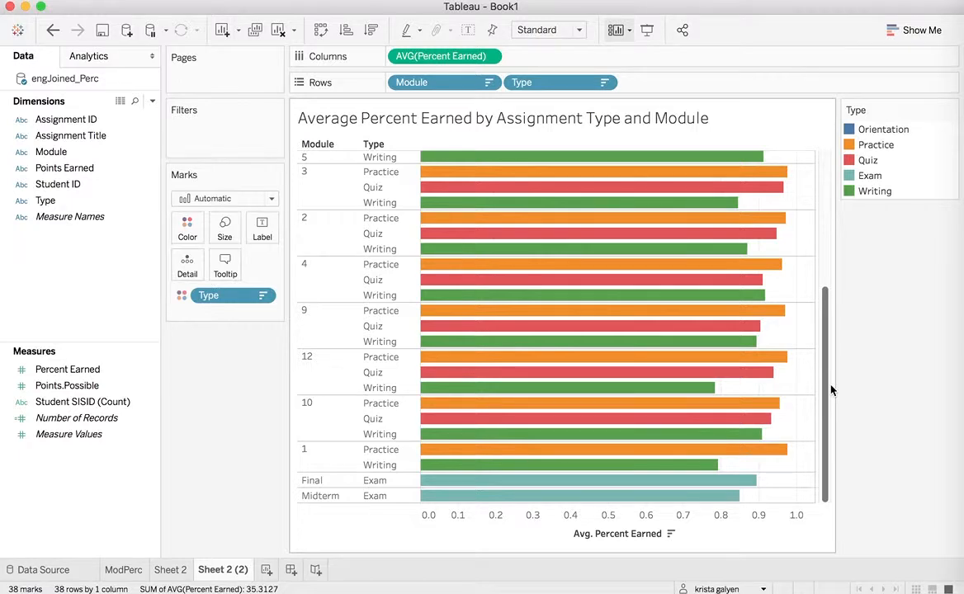
drag(829, 329, 828, 133)
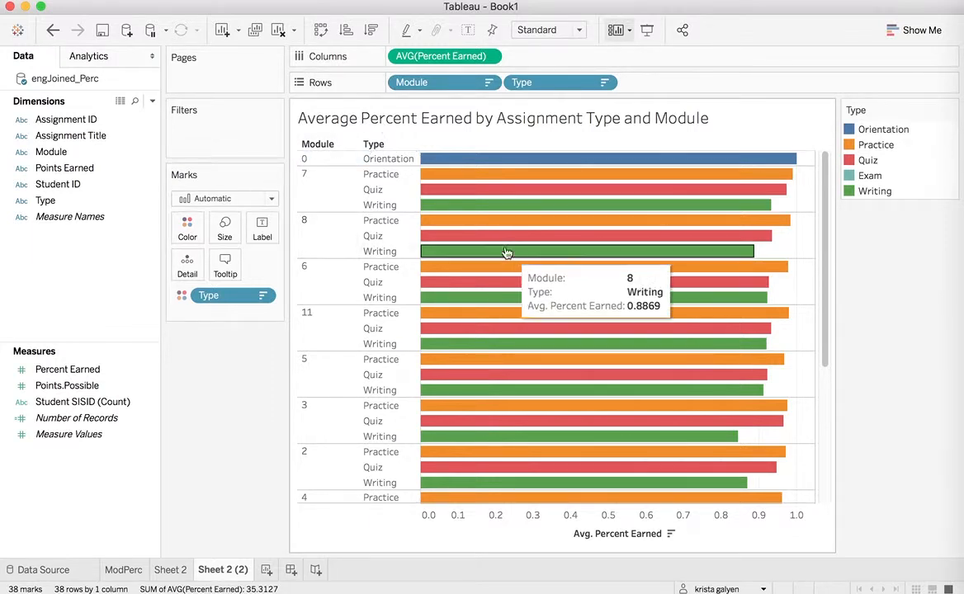
mouse_move(499, 246)
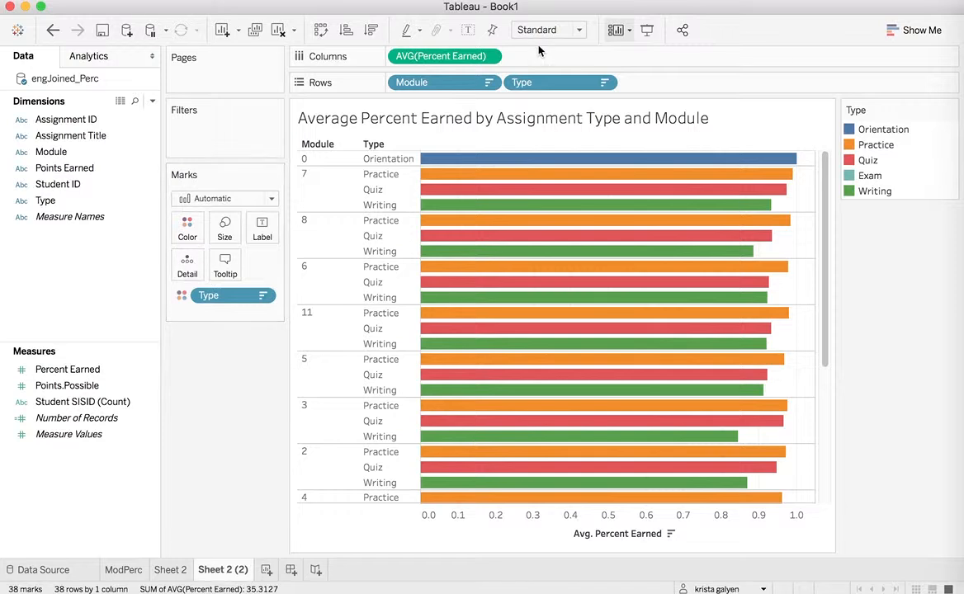
- Create a new worksheet with Assignment ID on the rows and Percent Earned on the columns
click(266, 571)
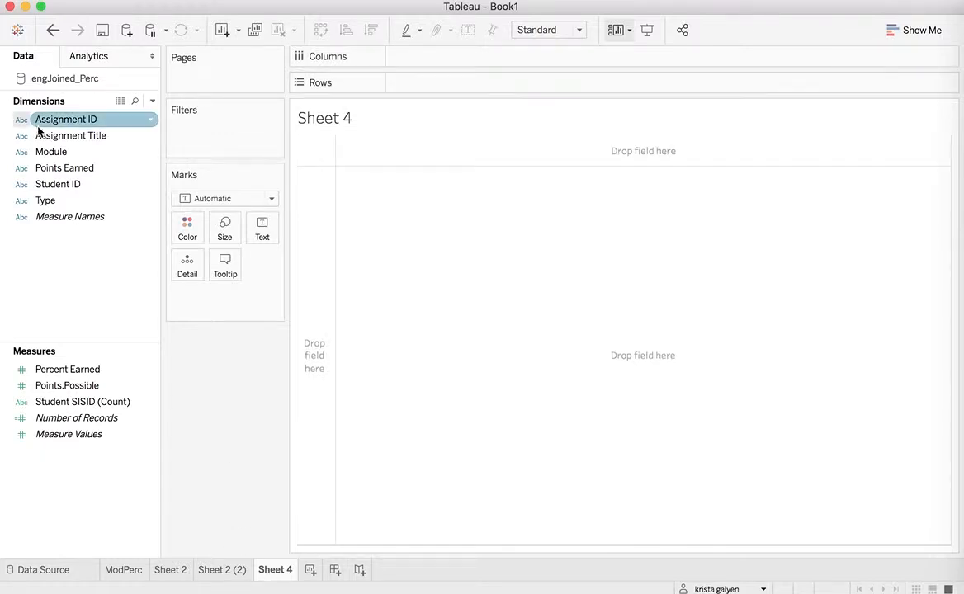
drag(52, 123, 423, 81)
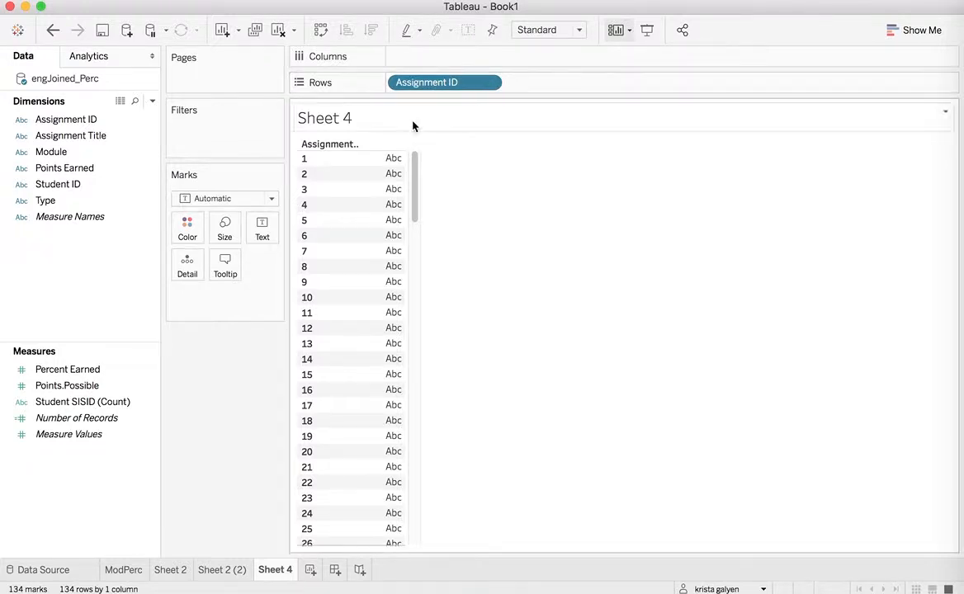
click(106, 174)
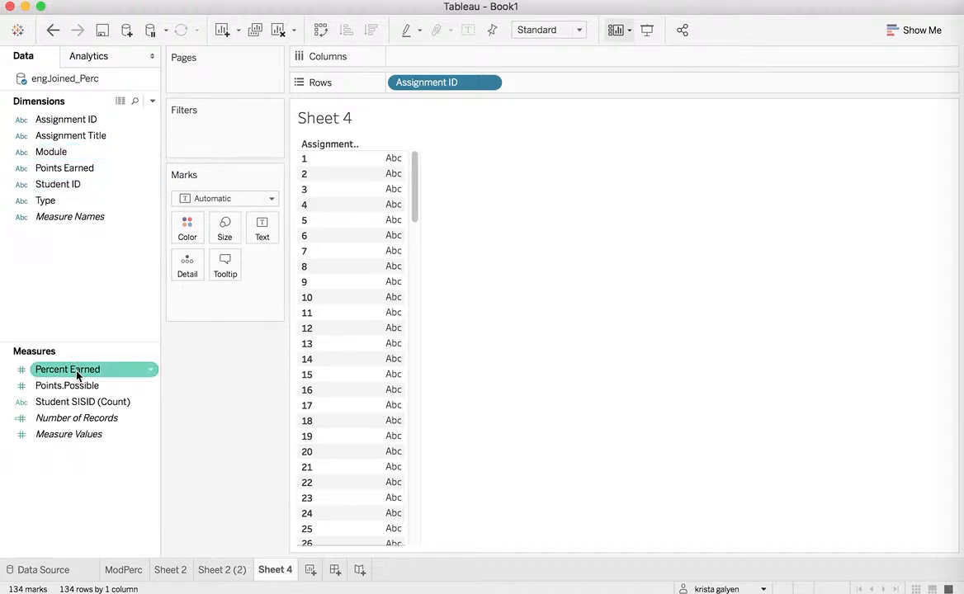
drag(76, 376, 461, 58)
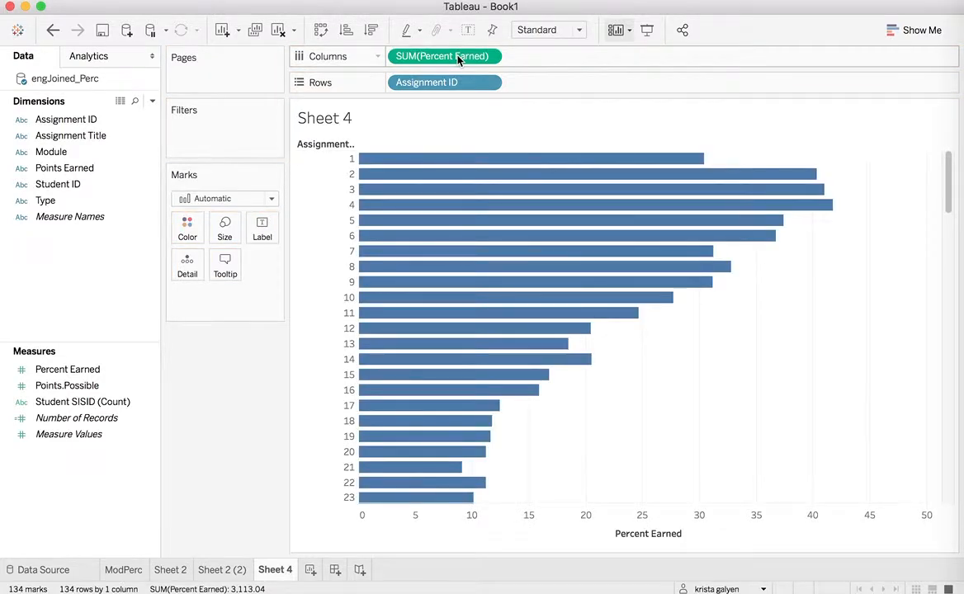
- Change the Percent Earned aggregation on the columns to AVG and sort the assignments in descending order of it
double_click(437, 56)
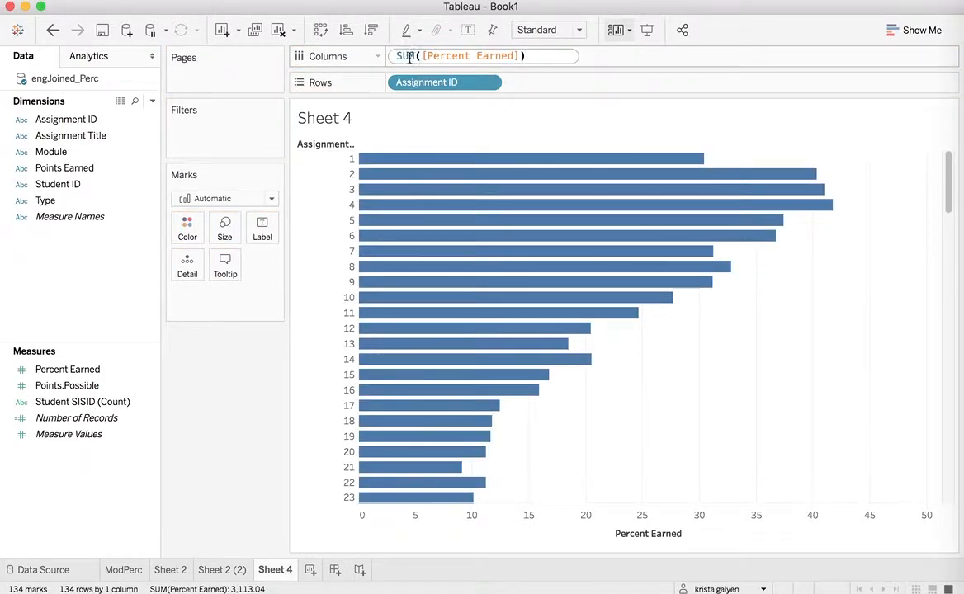
double_click(405, 56)
text(AVG)
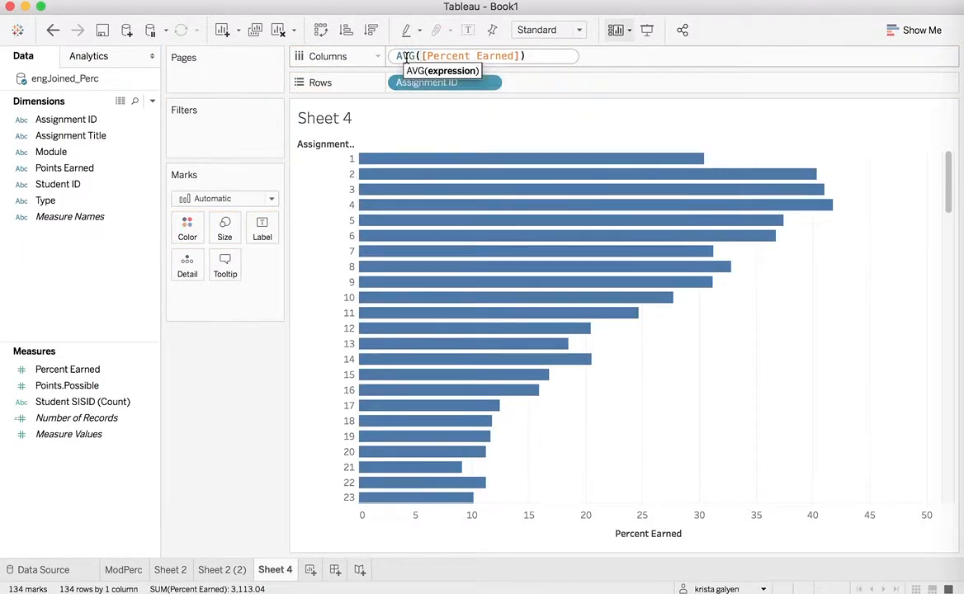
click(532, 53)
key(Return)
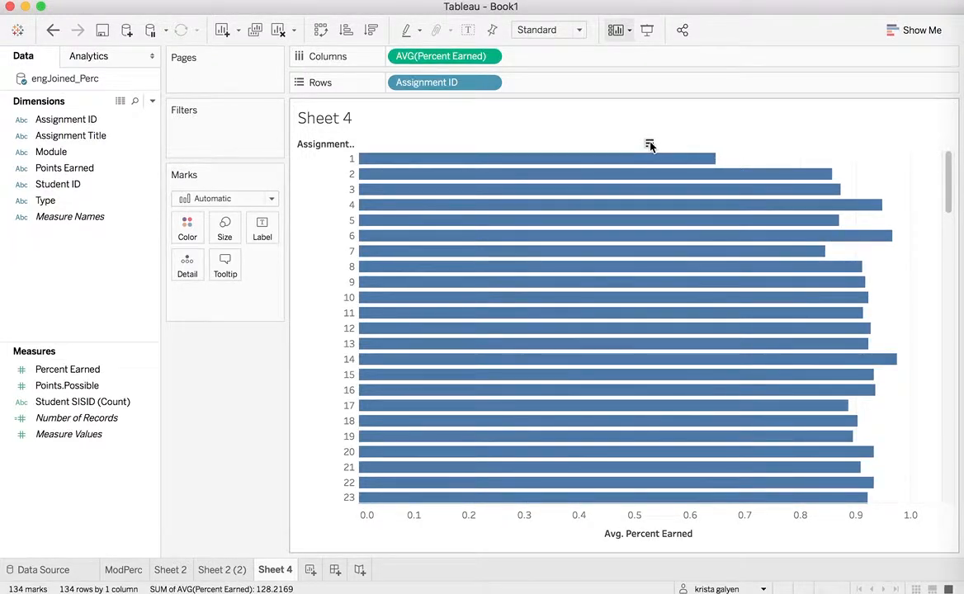
click(653, 144)
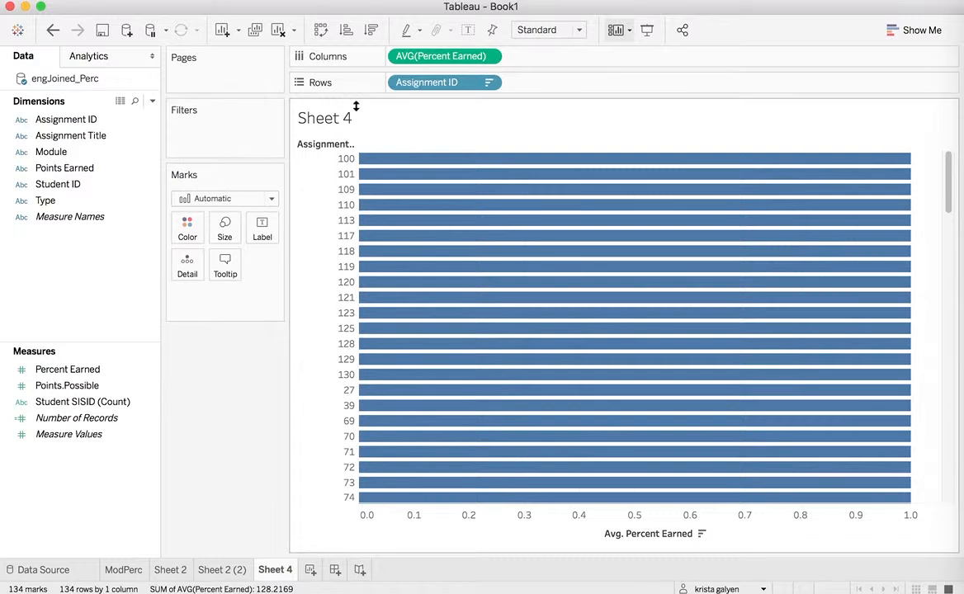
- Replace the sheet name in the worksheet title with "Average Percent Per Assignment ID"
double_click(327, 119)
key(Left)
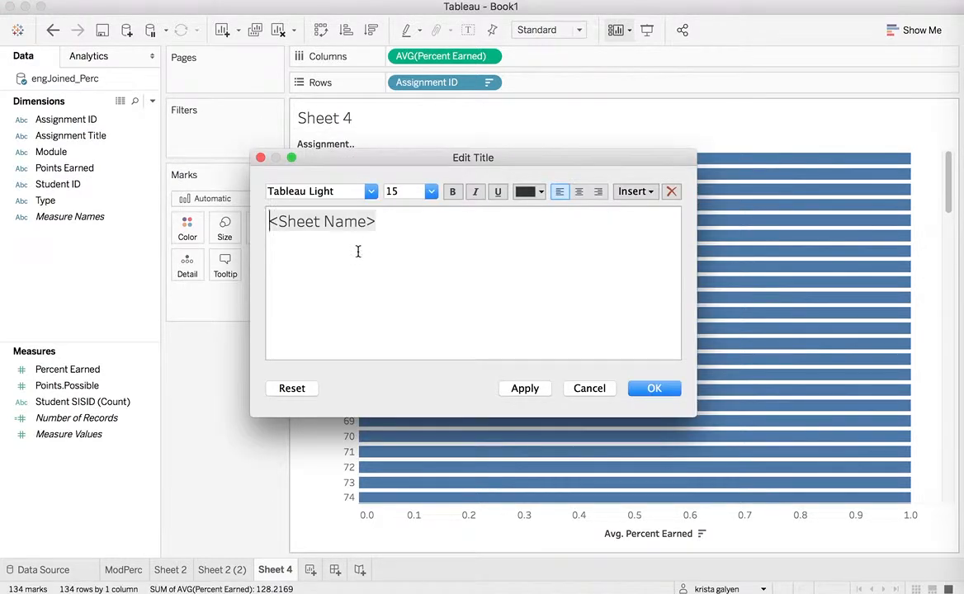
text(Average Percent )
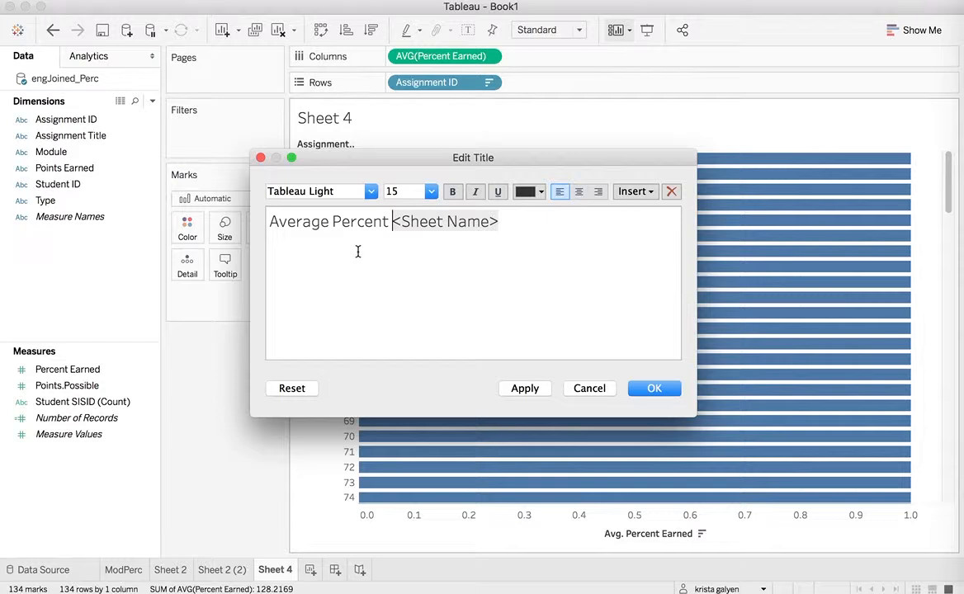
text(Per Student)
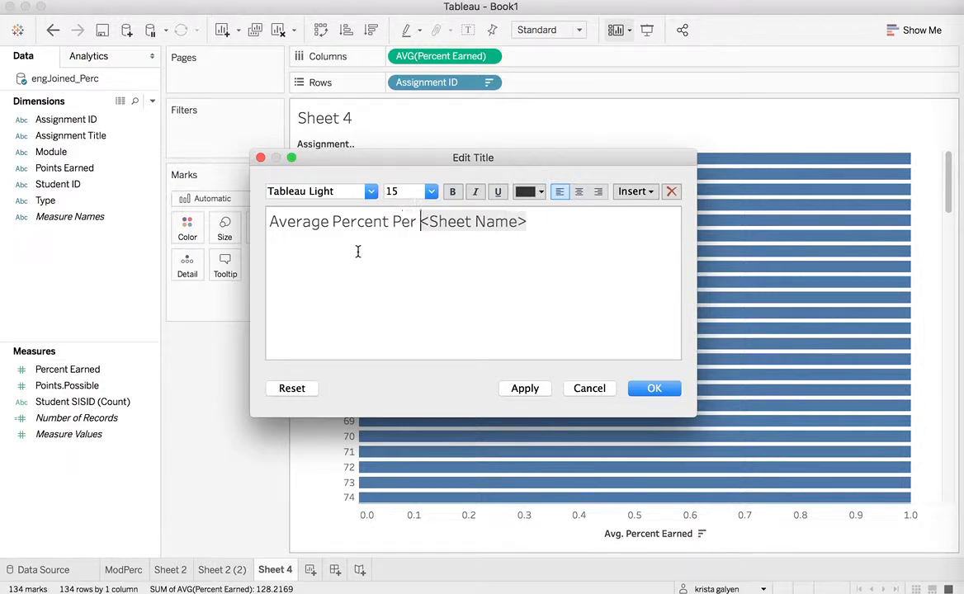
key(BackSpace)
key(BackSpace)
key(BackSpace)
key(BackSpace)
key(BackSpace)
key(BackSpace)
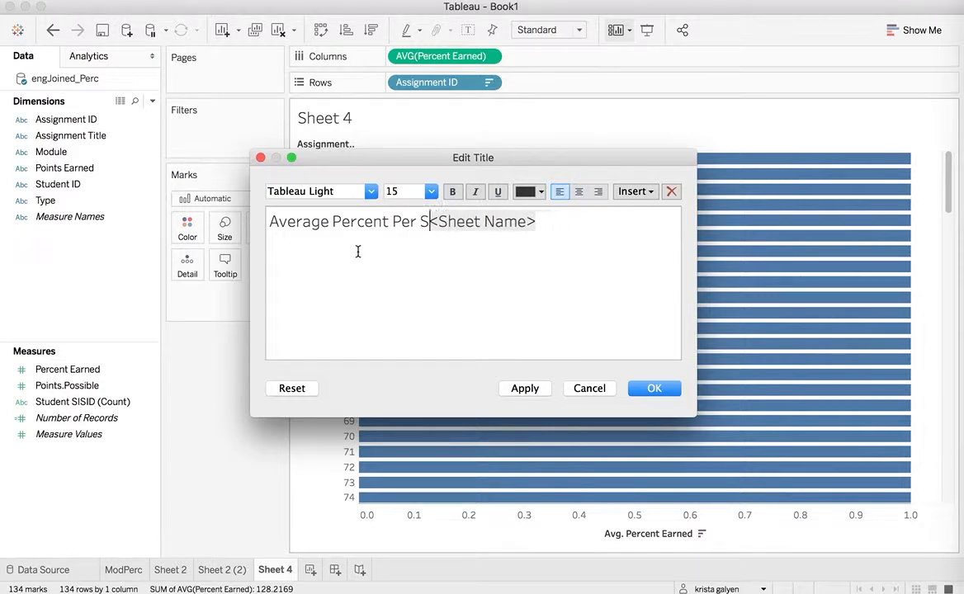
key(BackSpace)
text(Assignment ID)
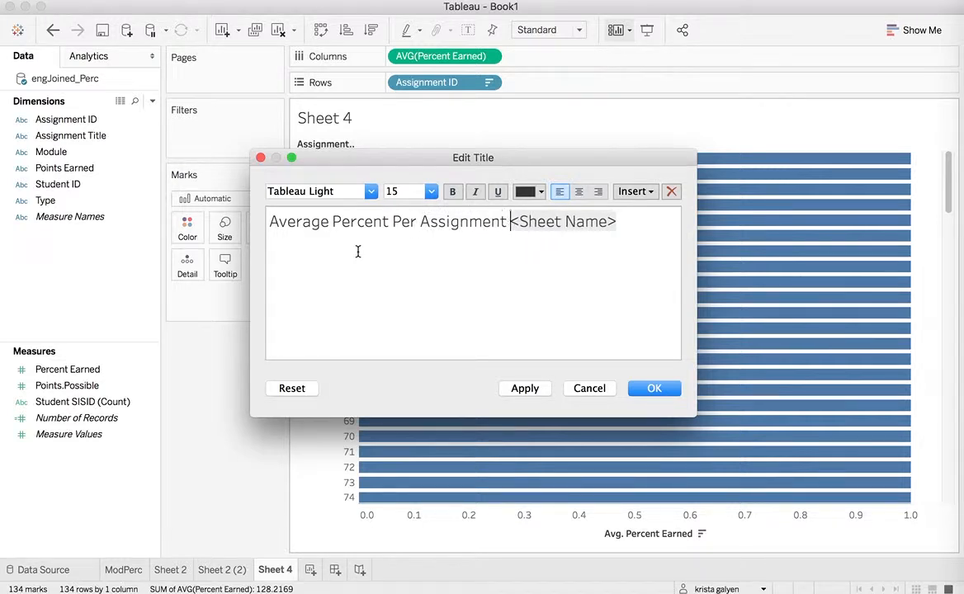
key(Delete)
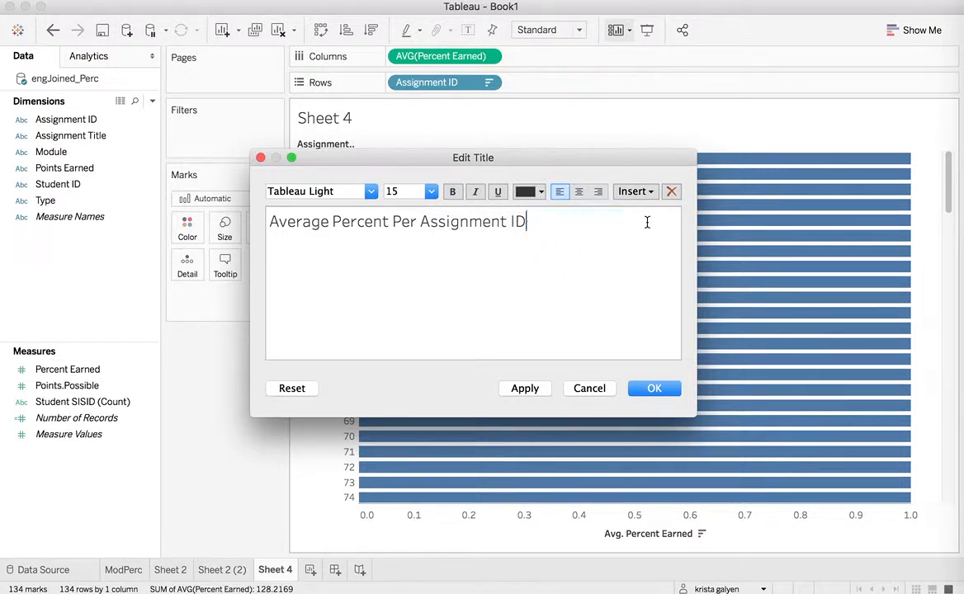
click(659, 393)
- Color the bars by Percent Earned and change the color aggregation to AVG
drag(582, 360, 535, 161)
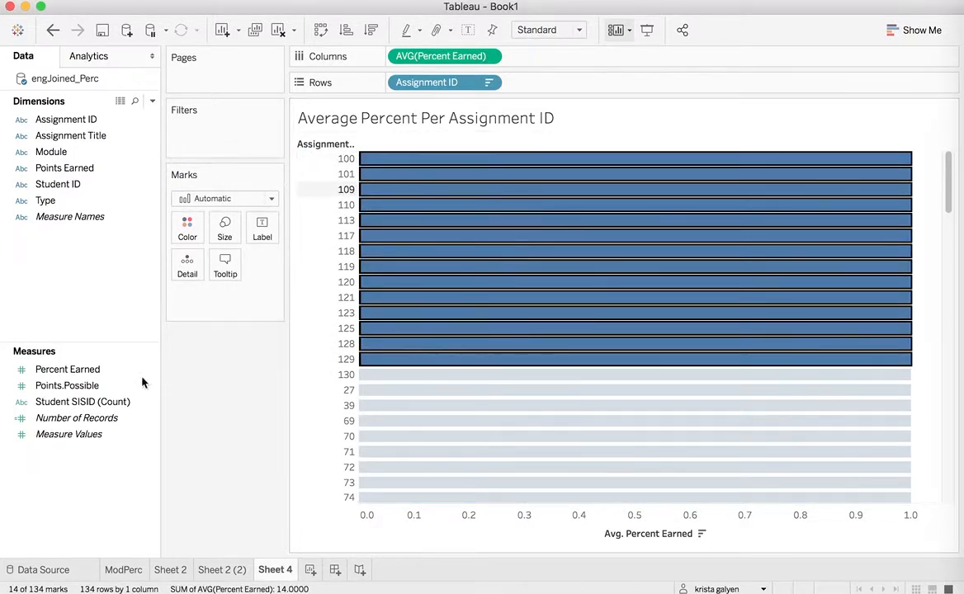
click(96, 372)
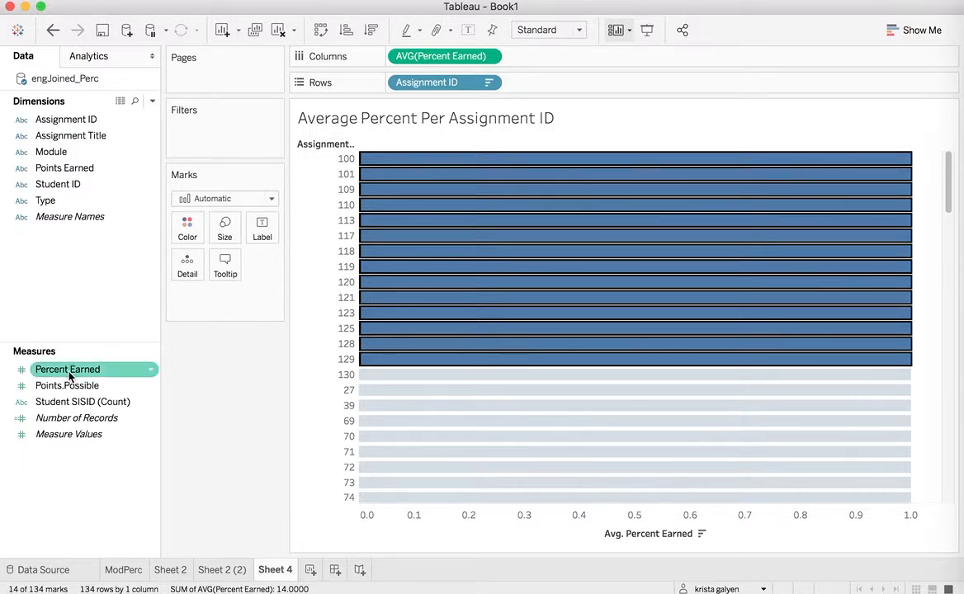
drag(70, 376, 189, 230)
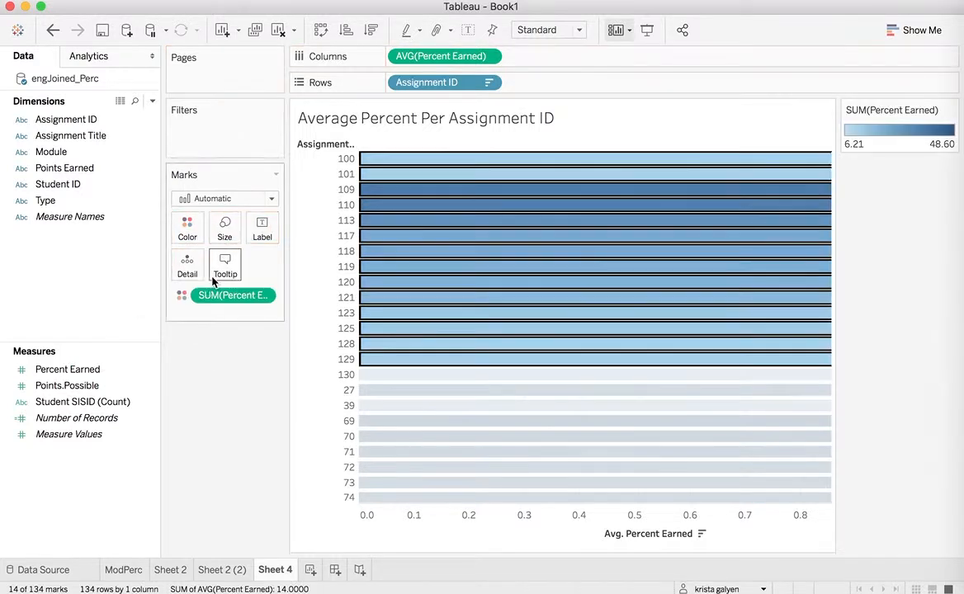
double_click(206, 296)
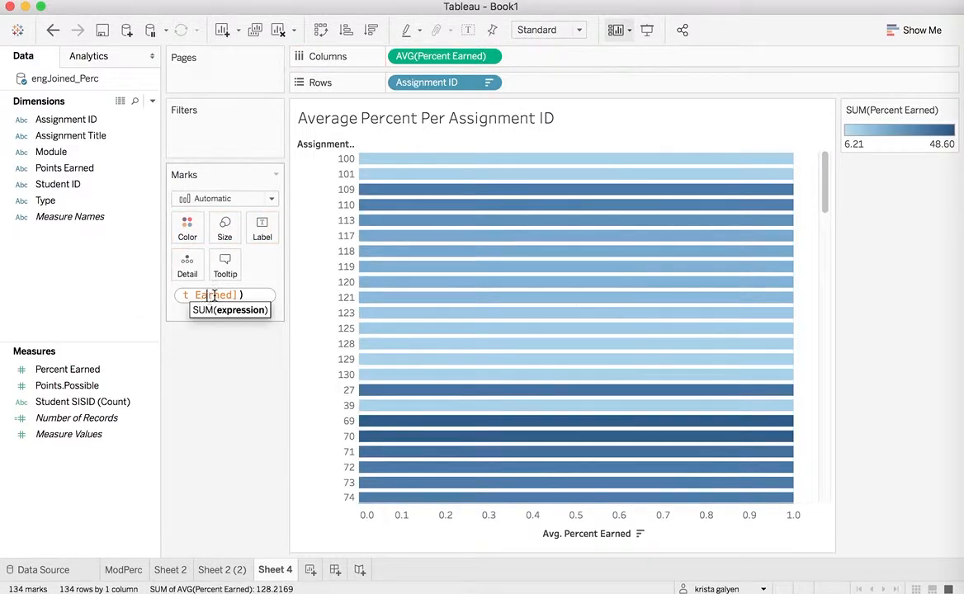
double_click(190, 294)
text(AVG([Percent E)
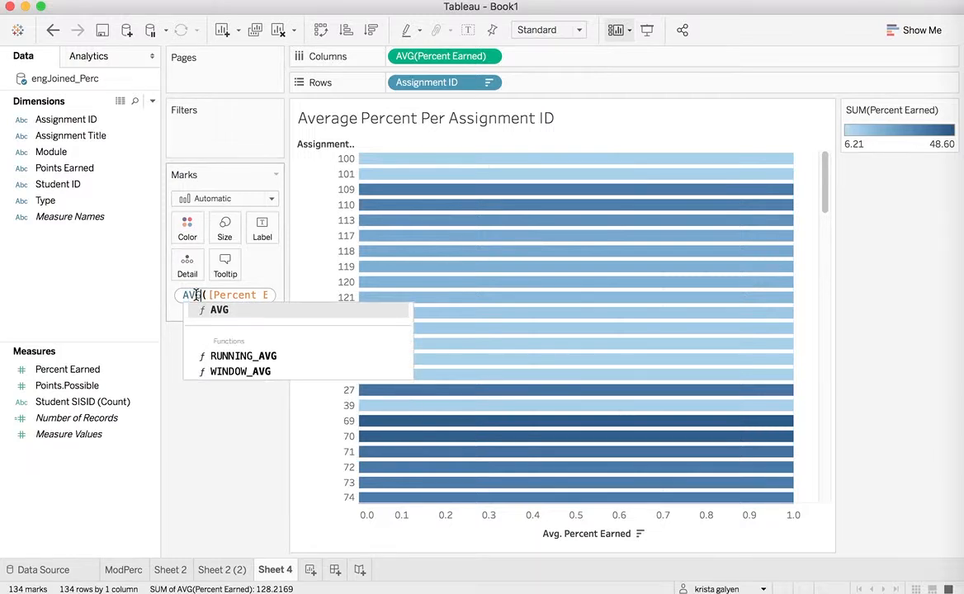
key(Return)
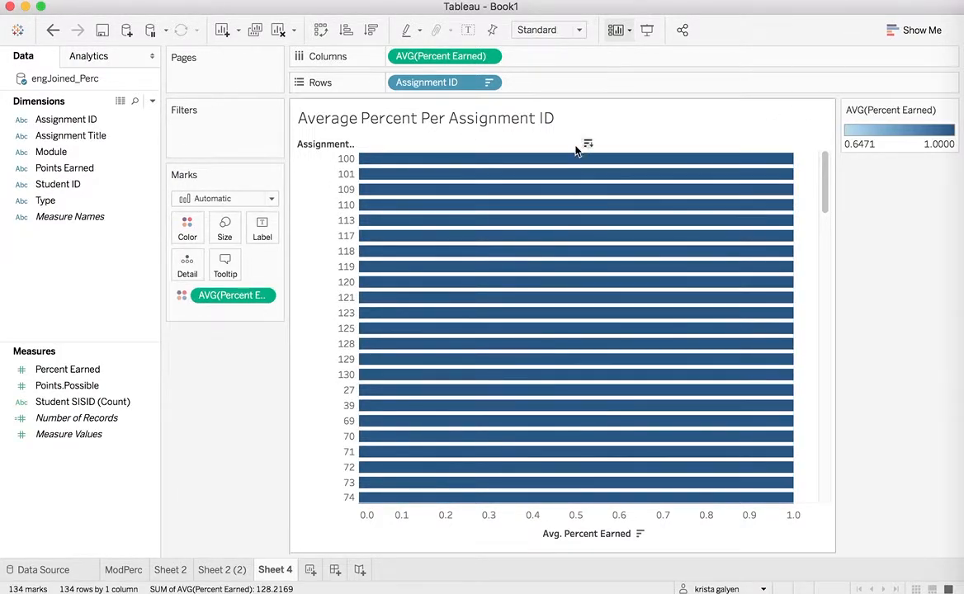
- Cycle the assignment sort back to descending average percent earned and view the assignments with the lowest averages
click(589, 145)
click(588, 145)
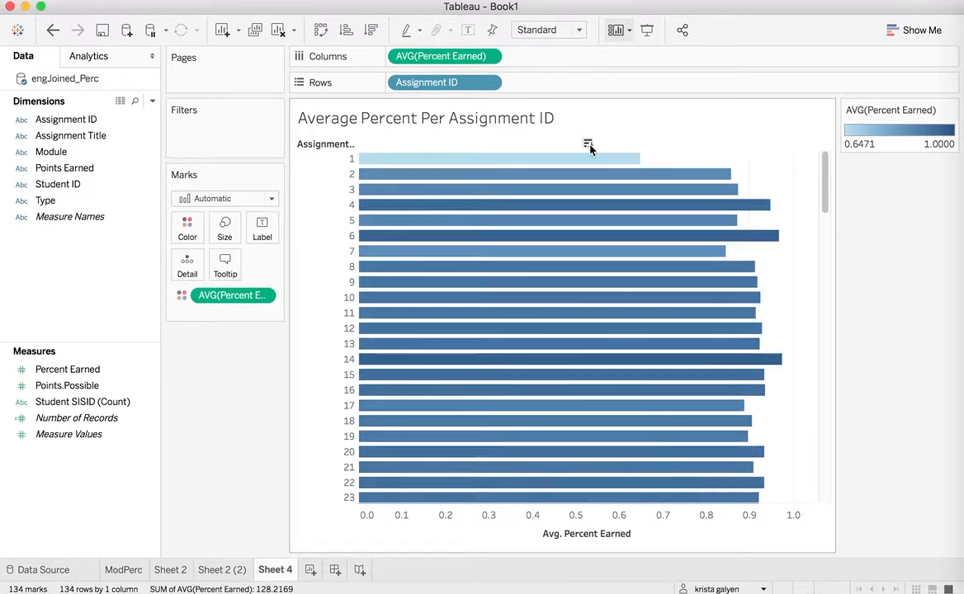
click(587, 144)
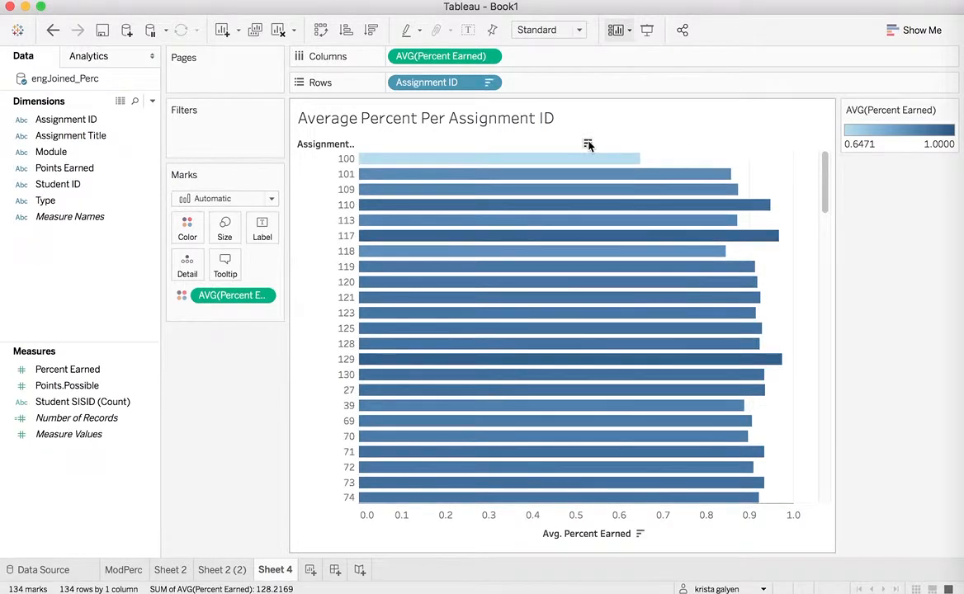
drag(824, 187, 829, 239)
drag(830, 281, 837, 503)
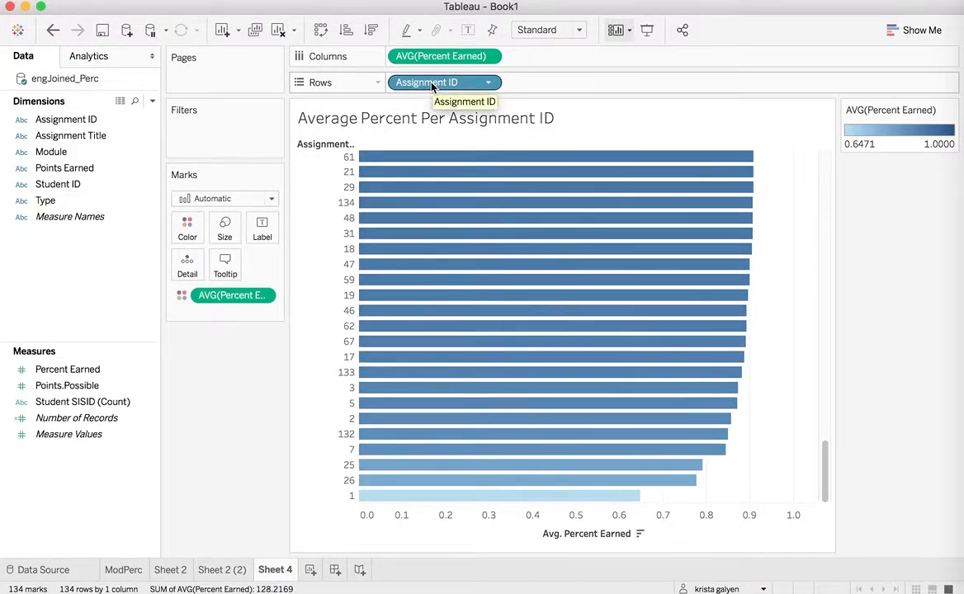
- Replace Assignment ID with Assignment Title on the rows
drag(89, 135, 564, 82)
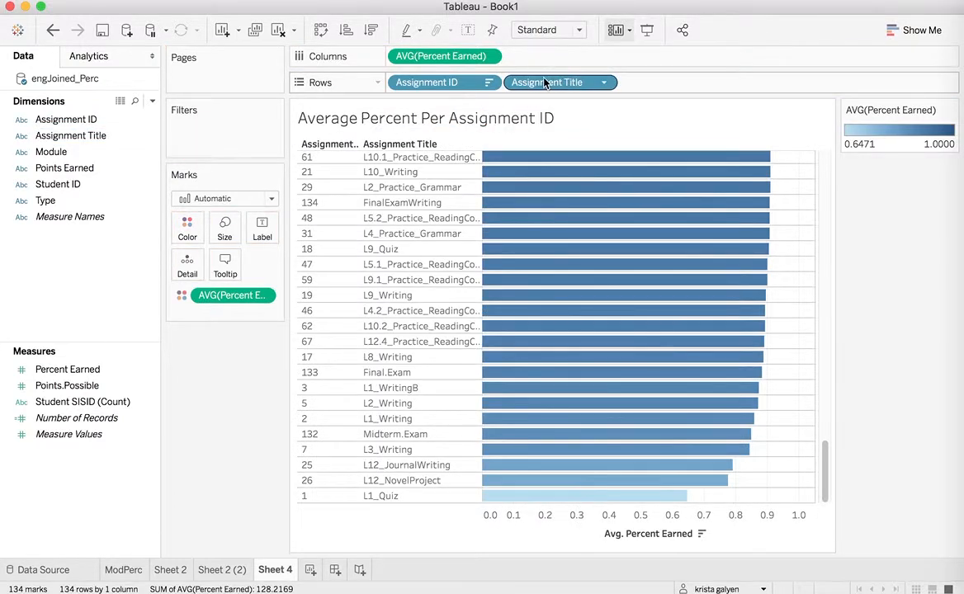
click(399, 86)
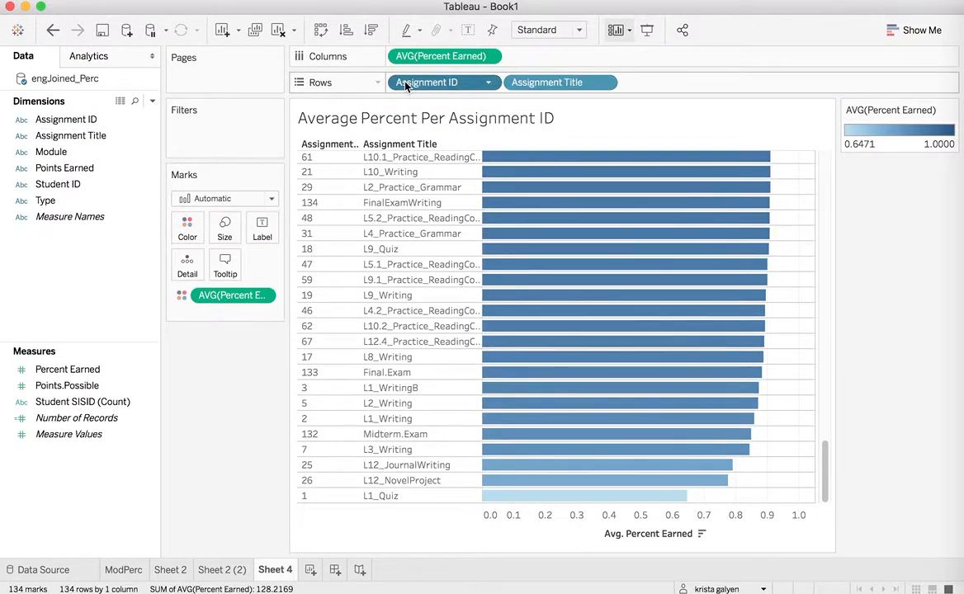
key(Delete)
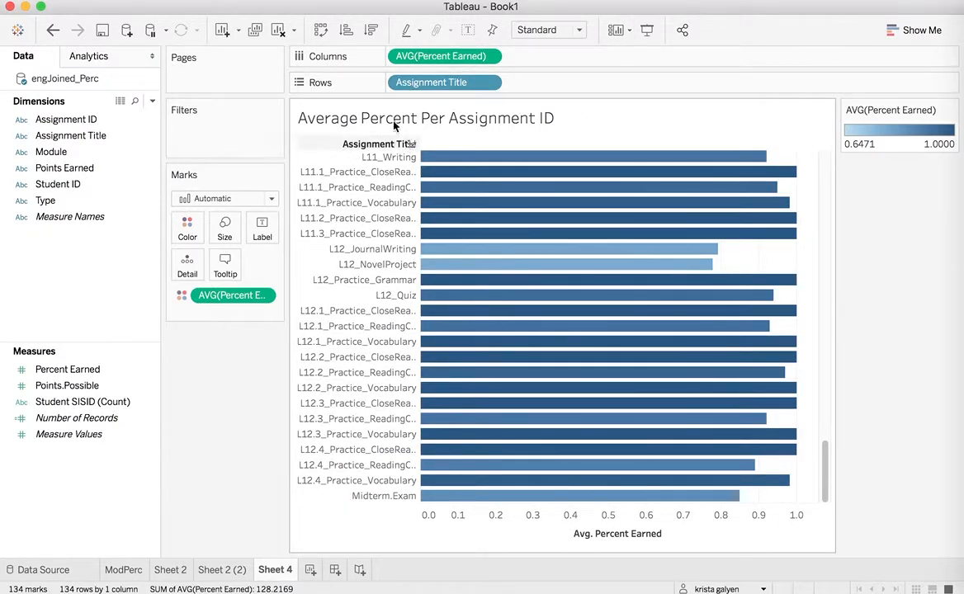
drag(86, 119, 339, 82)
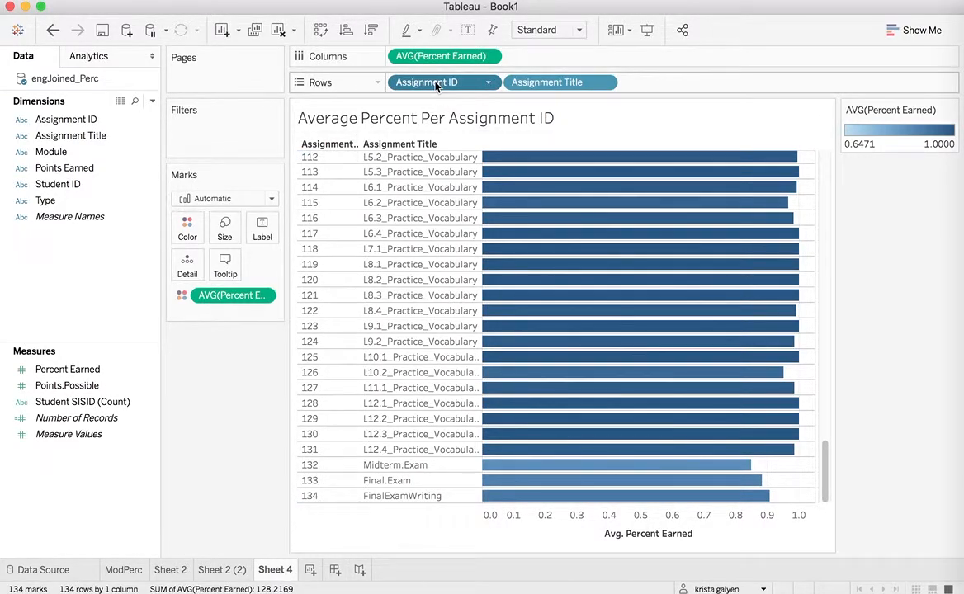
key(Delete)
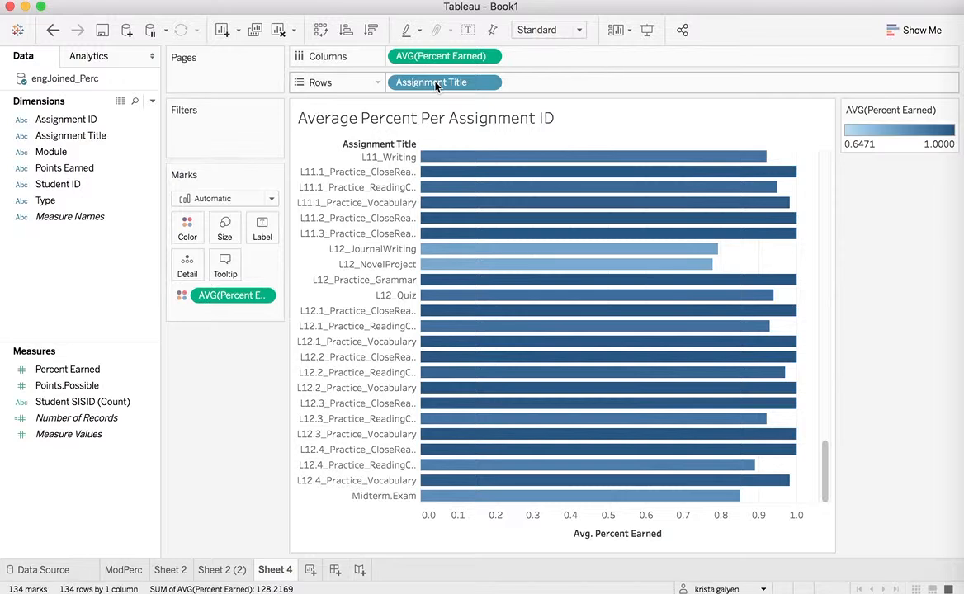
- Try sorting the assignment titles alphabetically in ascending and descending order and clear that sort
click(409, 143)
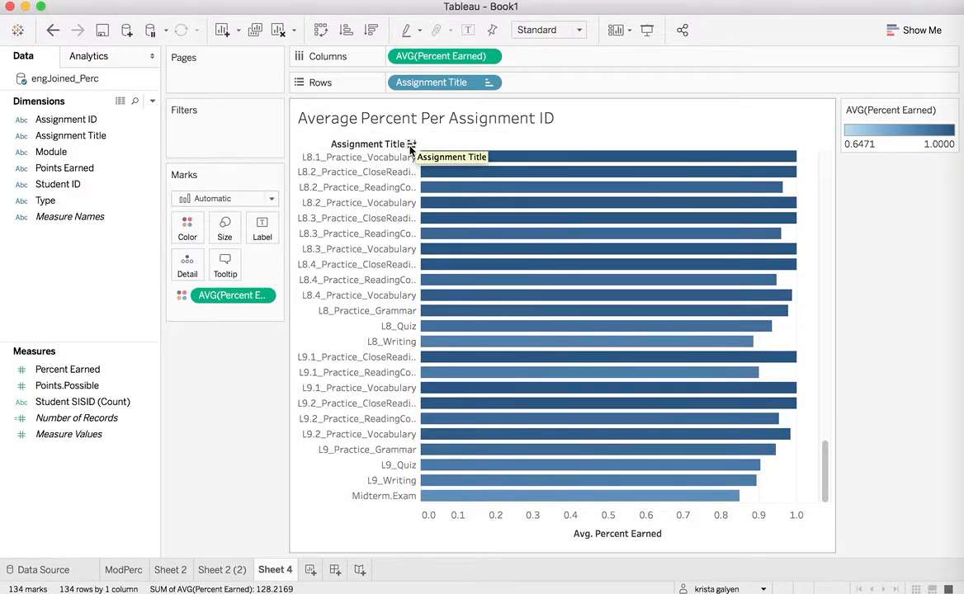
click(409, 145)
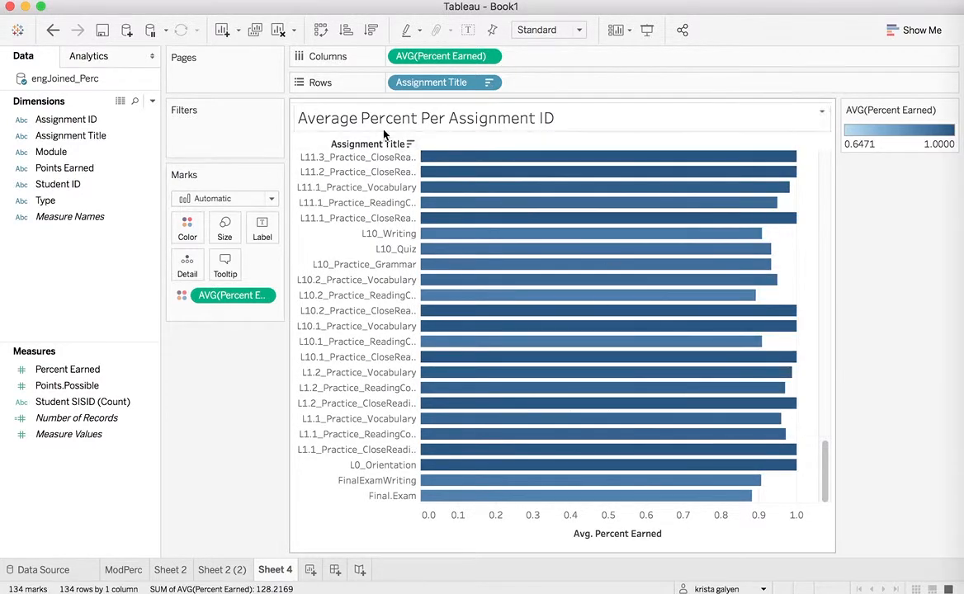
click(413, 146)
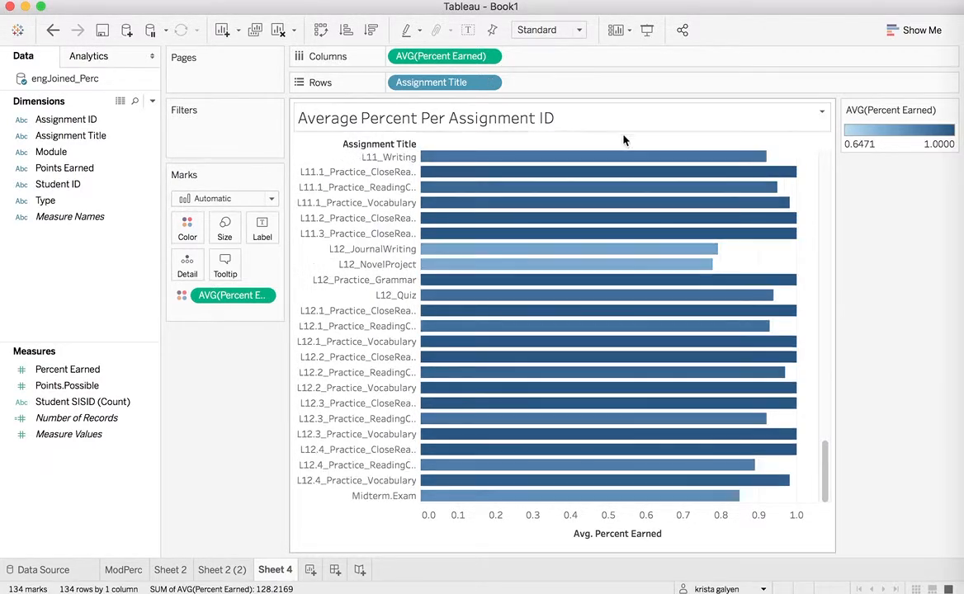
- Sort the assignment titles in descending order of average percent earned
click(619, 145)
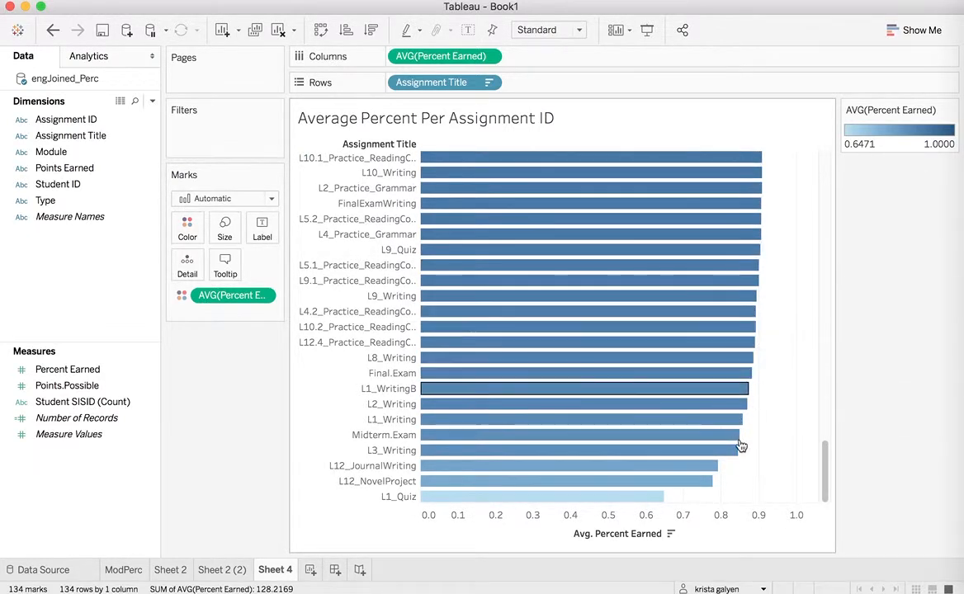
- Try out mark labels on the assignment bars and turn them off
click(265, 235)
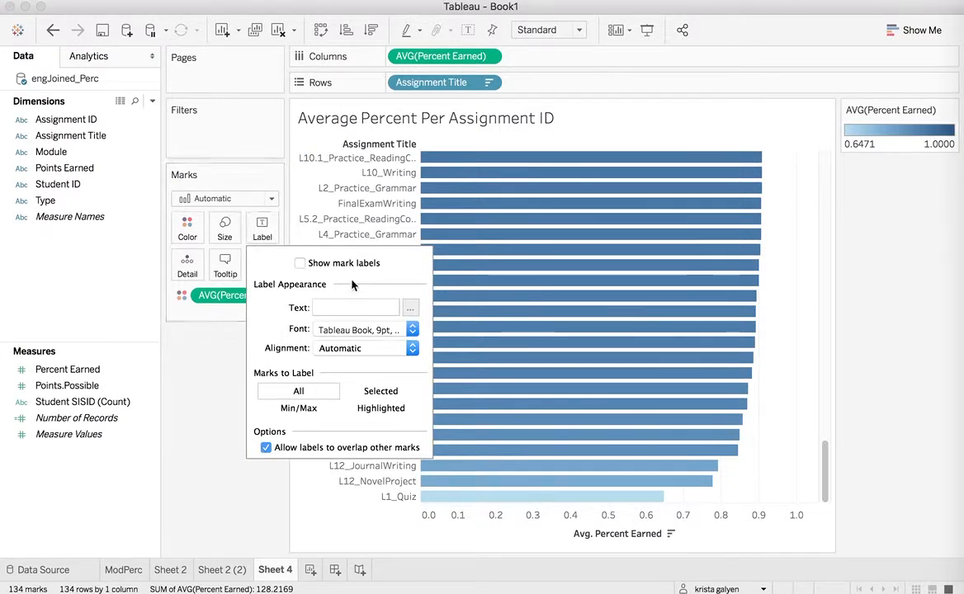
click(299, 264)
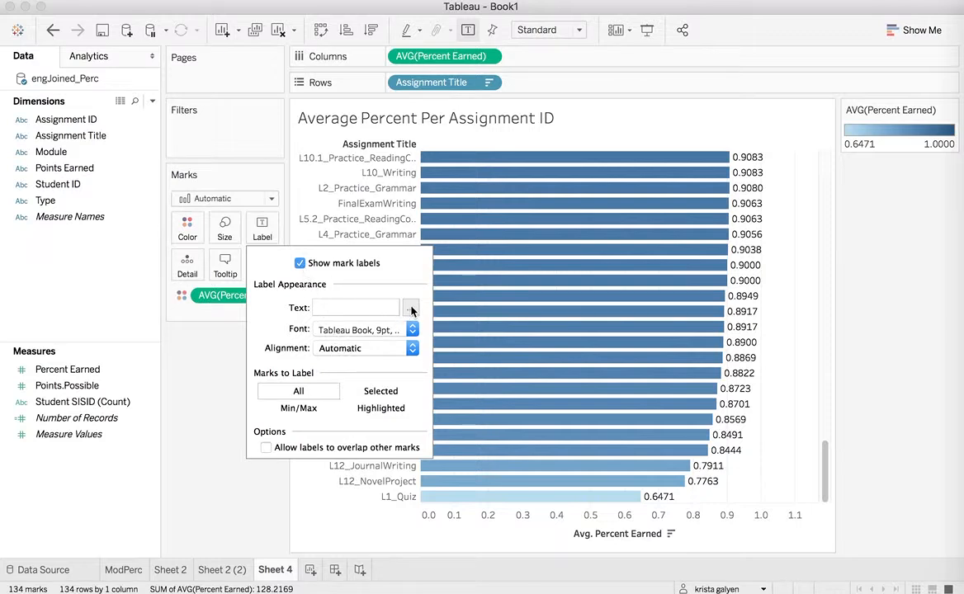
click(299, 262)
click(379, 508)
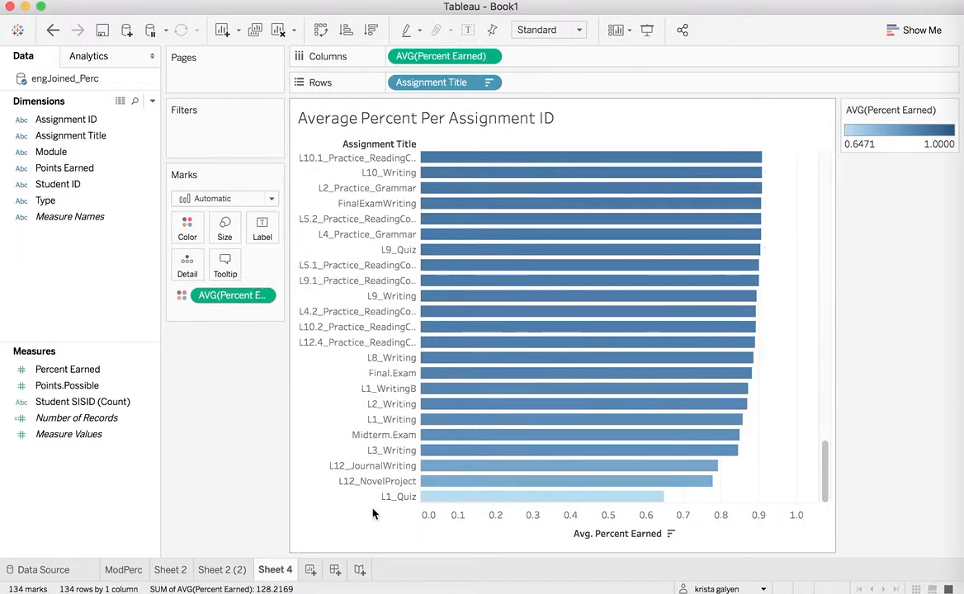